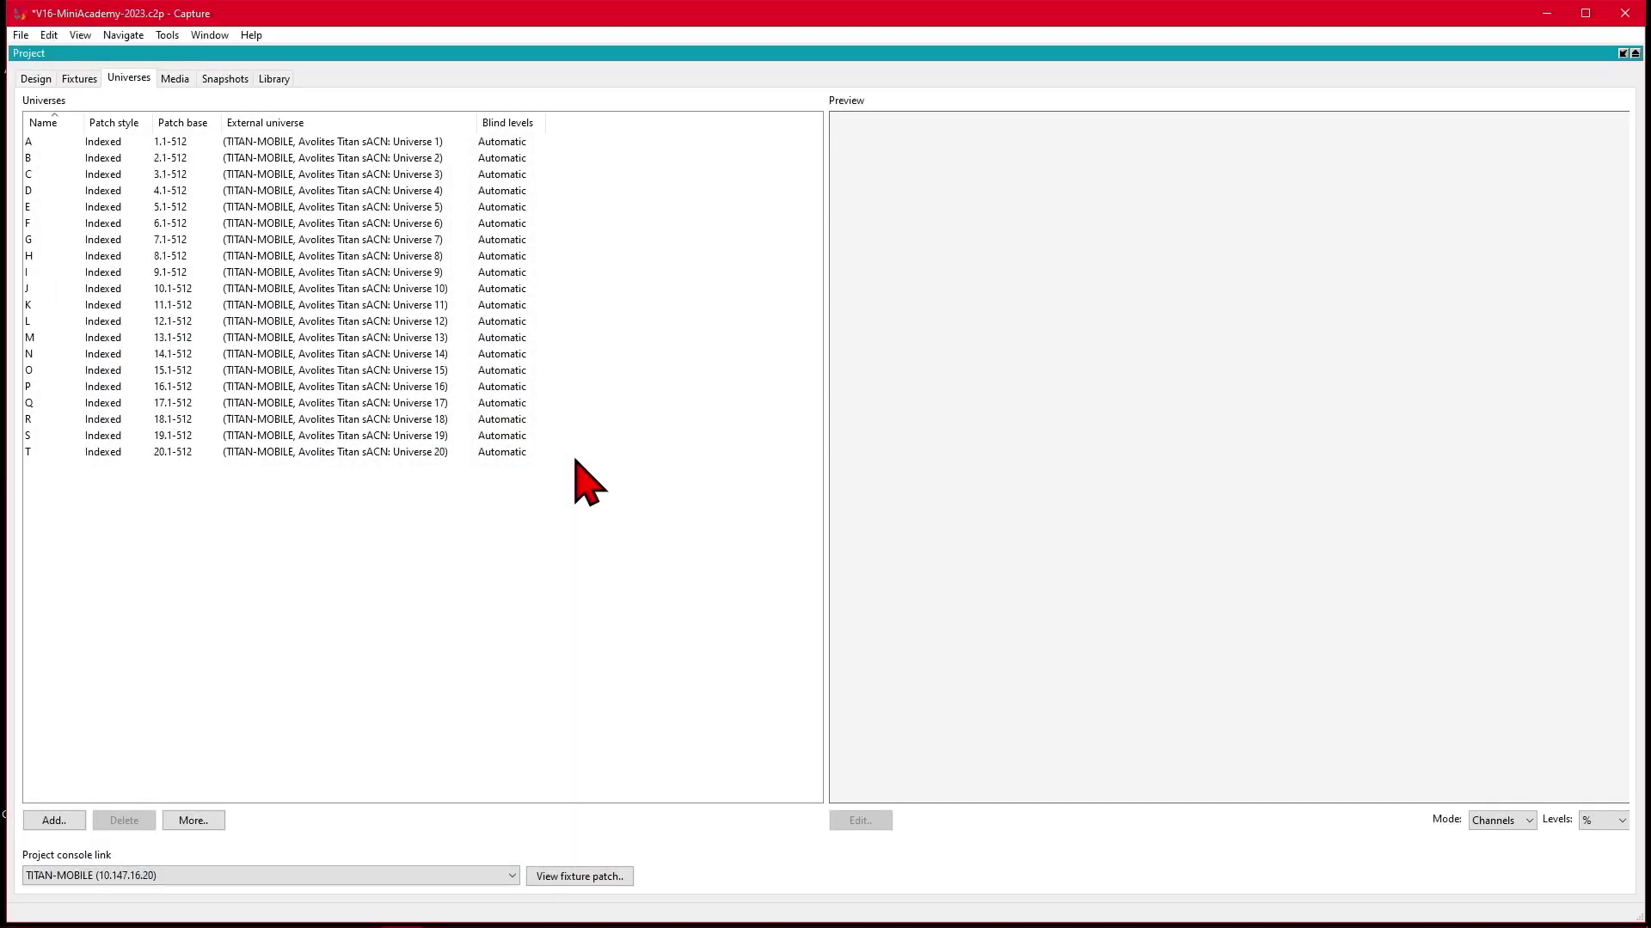
- Set the project console link to TITAN-MOBILE (10.147.16.20)
left_click(294, 874)
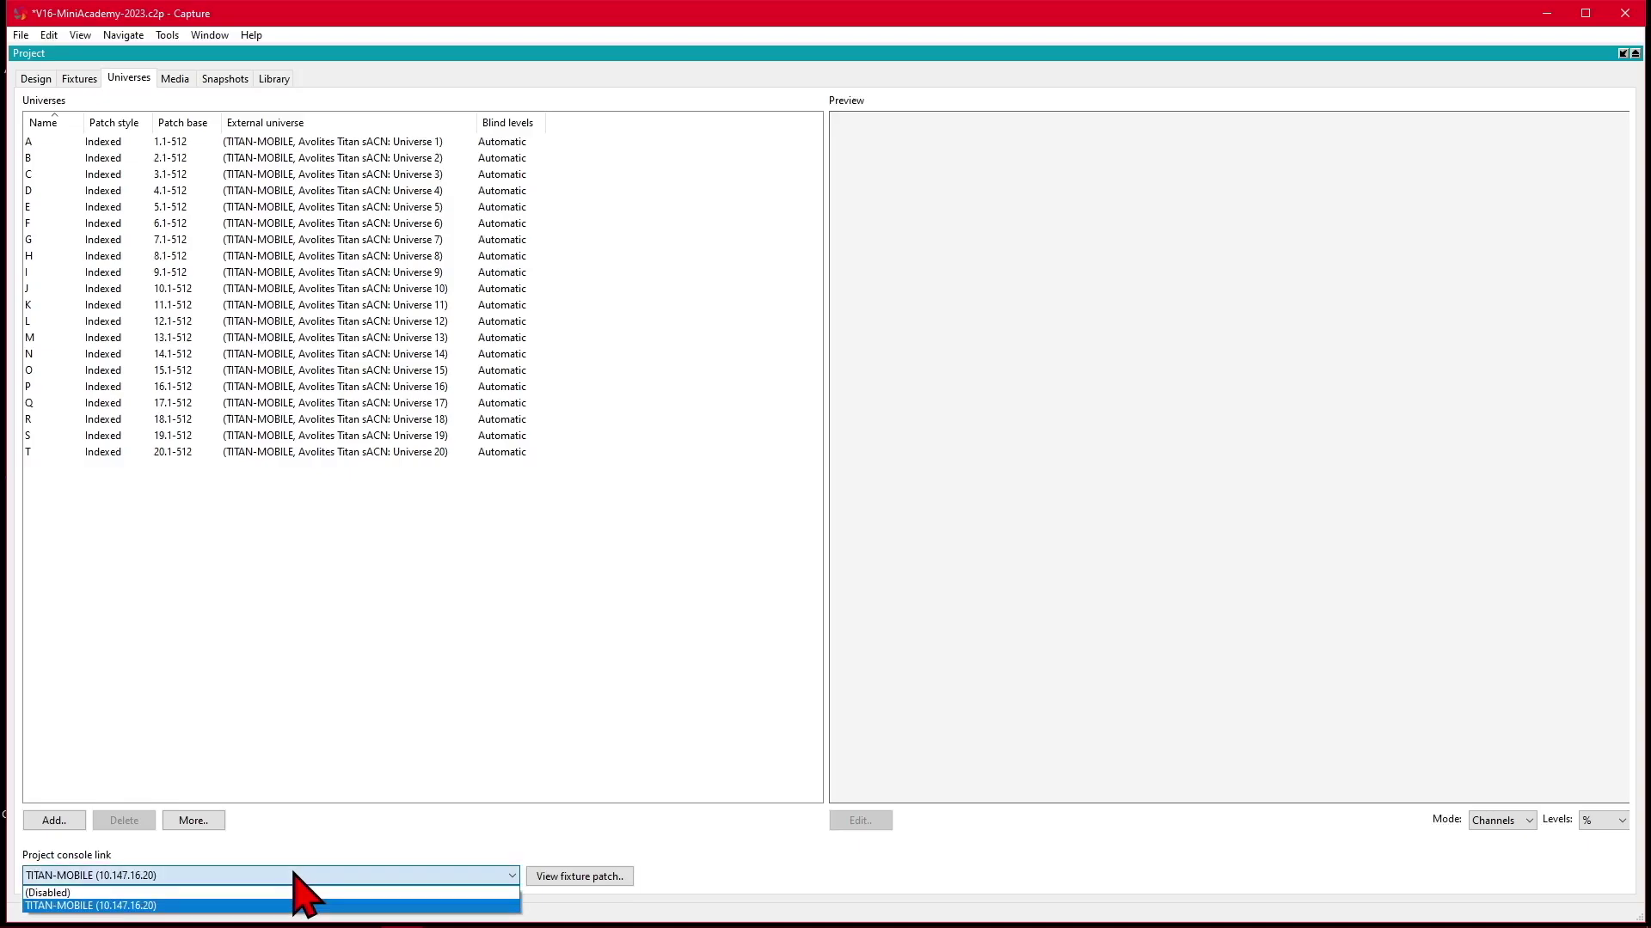
mouse_move(275, 918)
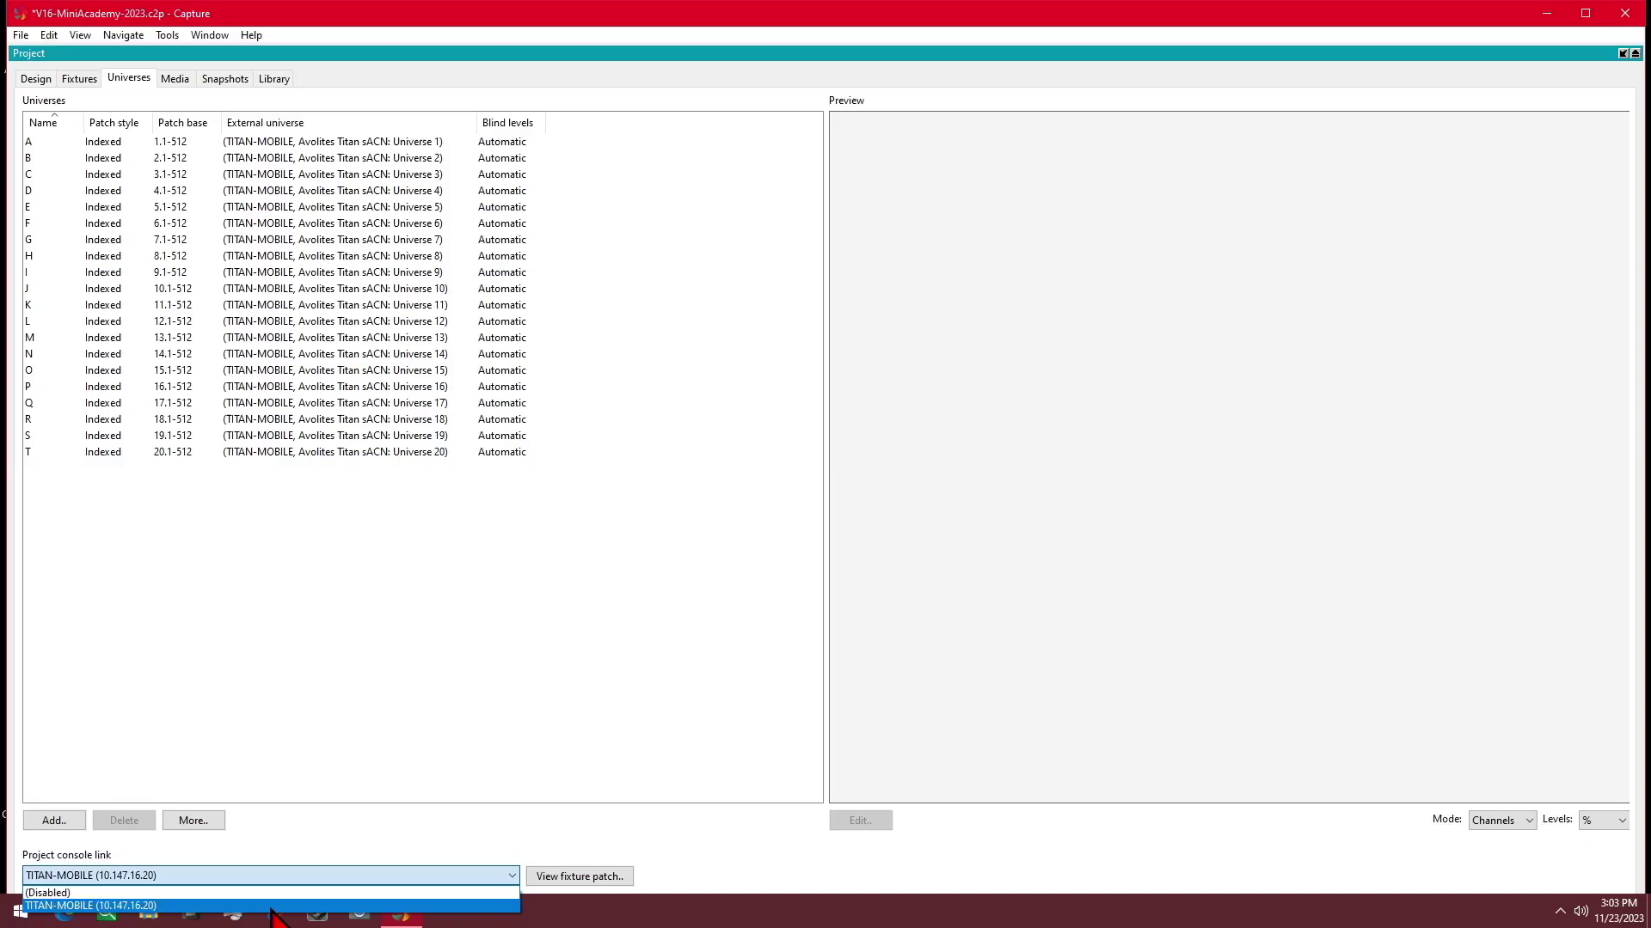
left_click(273, 907)
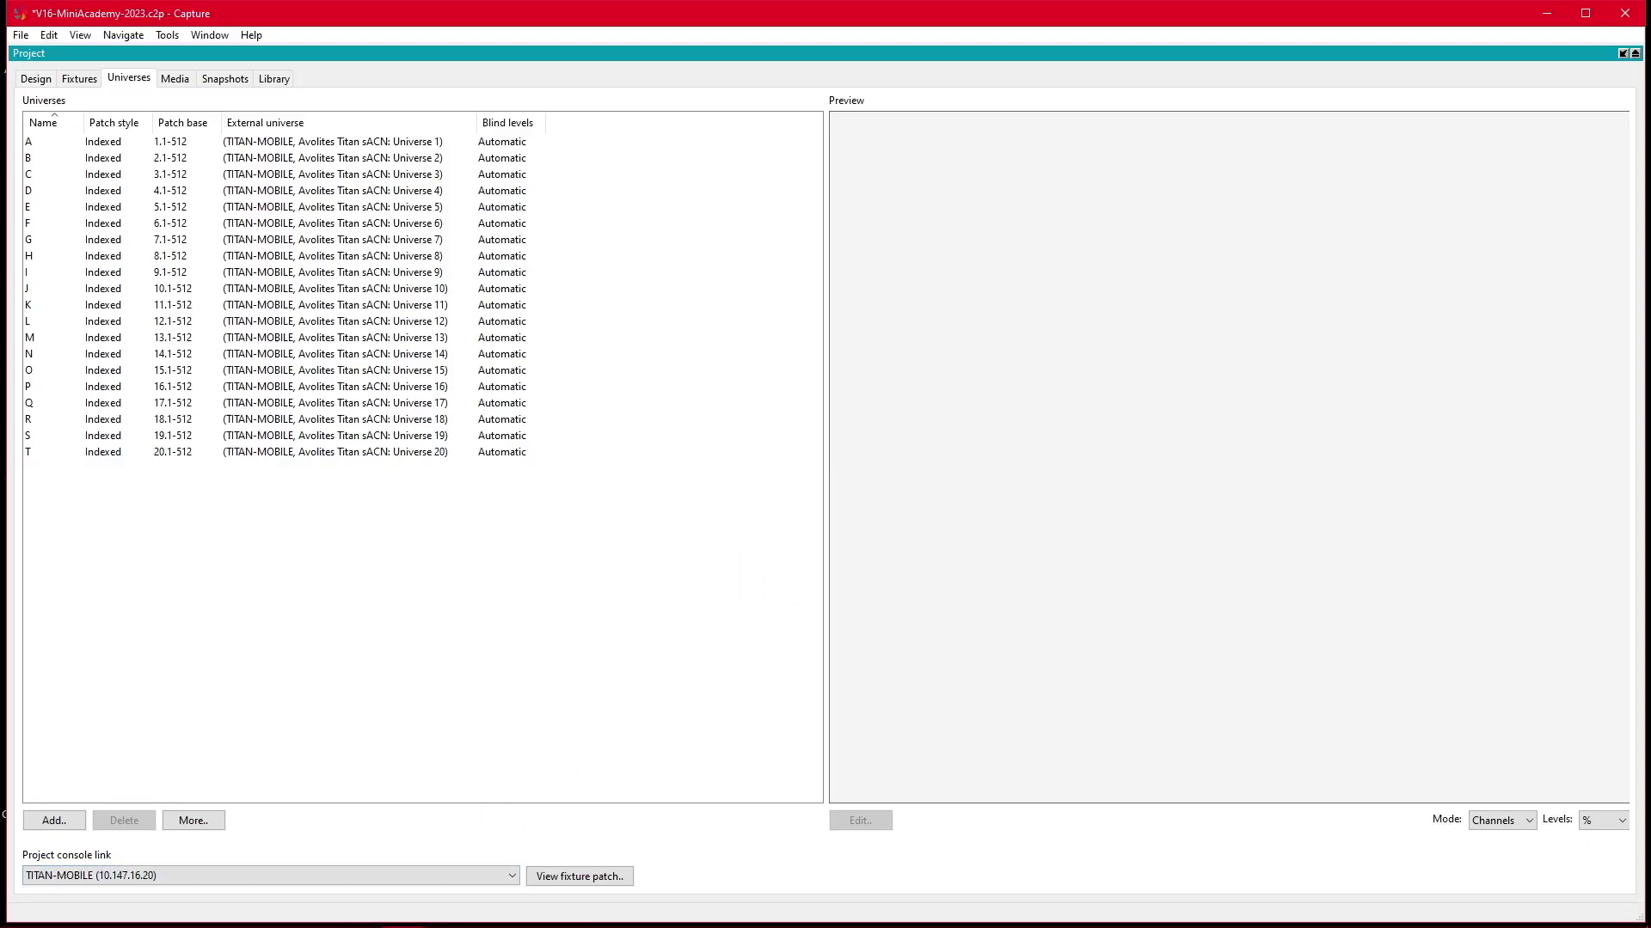
- Enlarge the Alpha view to fill the window and turn on the light of the overhead Robin BMFL Blade fixtures
left_click(1622, 53)
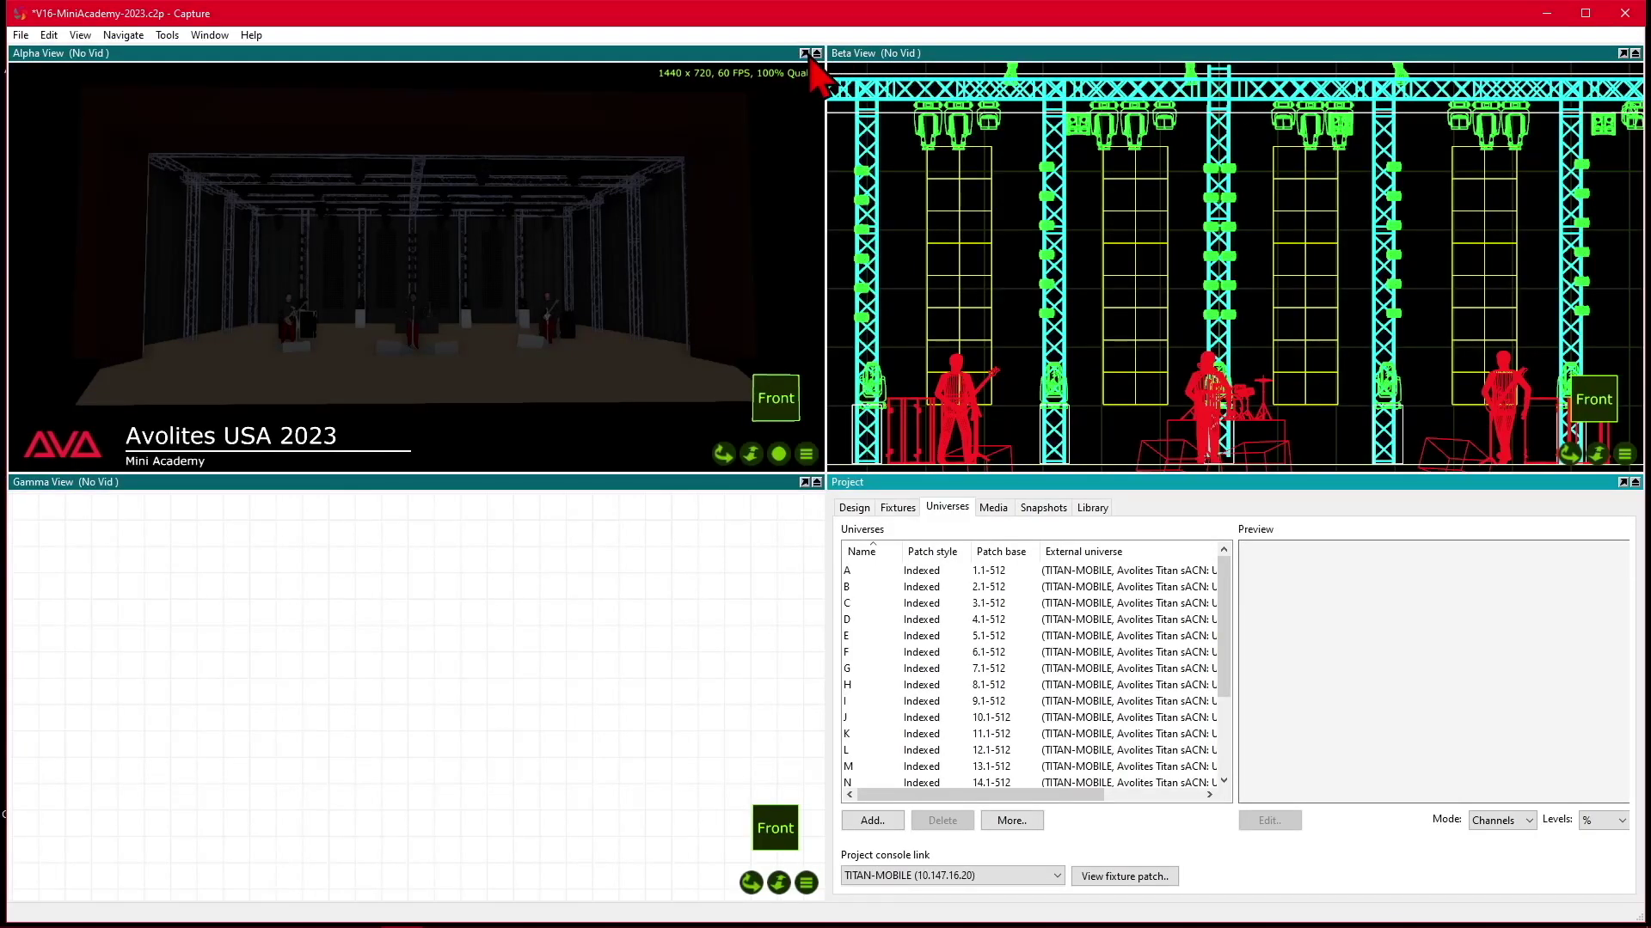
left_click(806, 55)
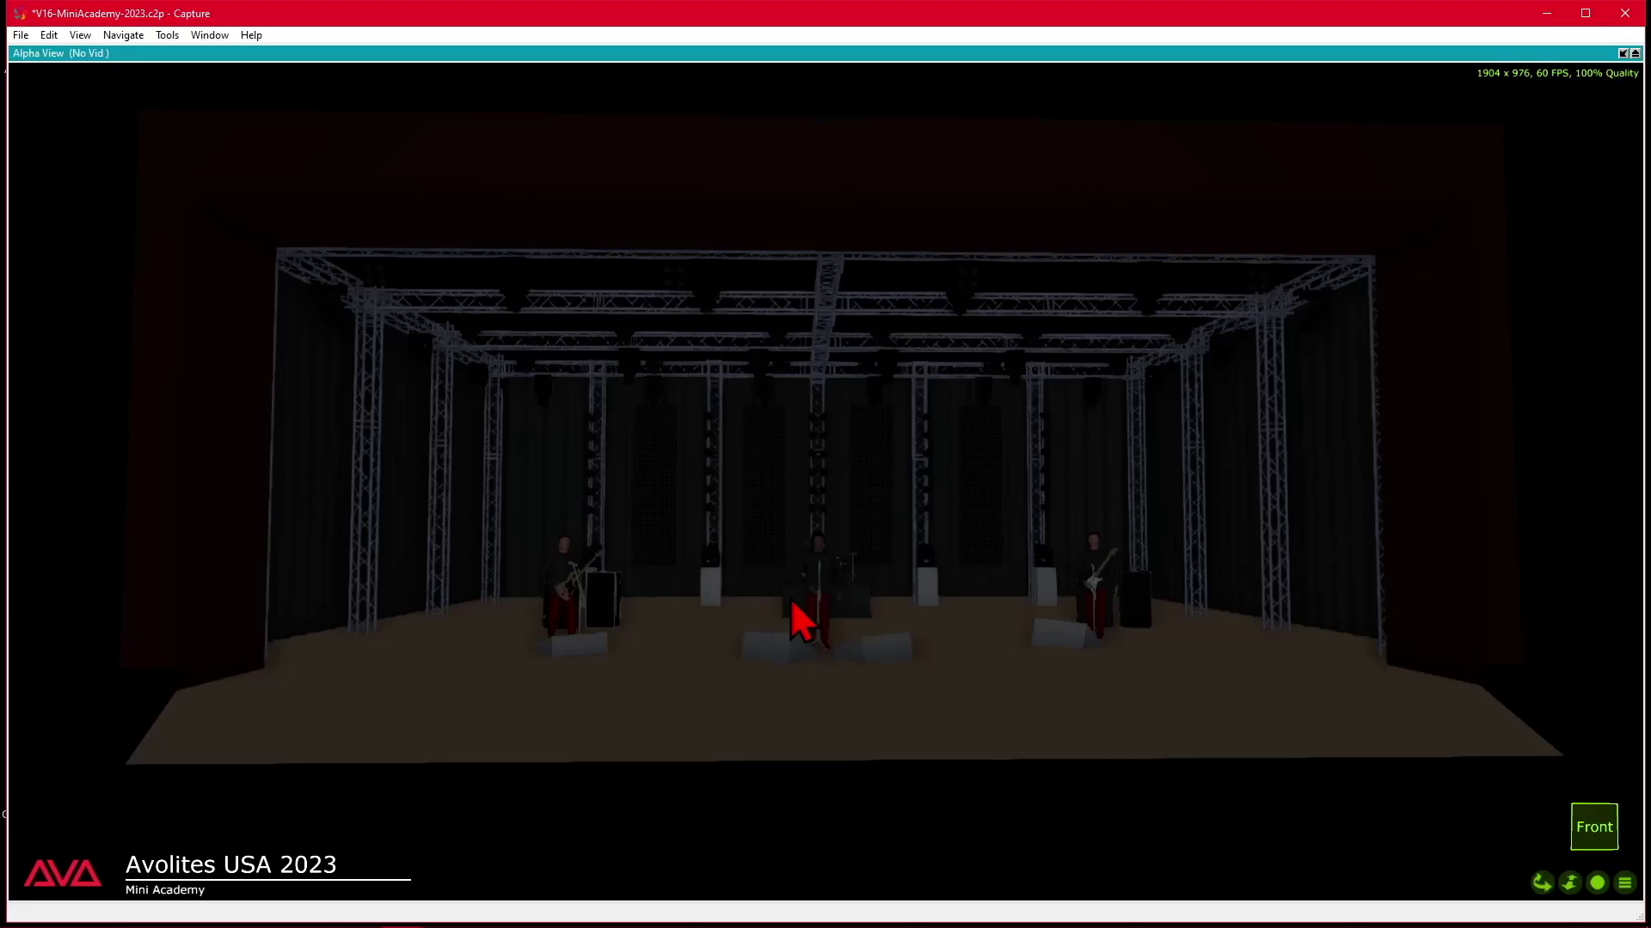
mouse_move(703, 301)
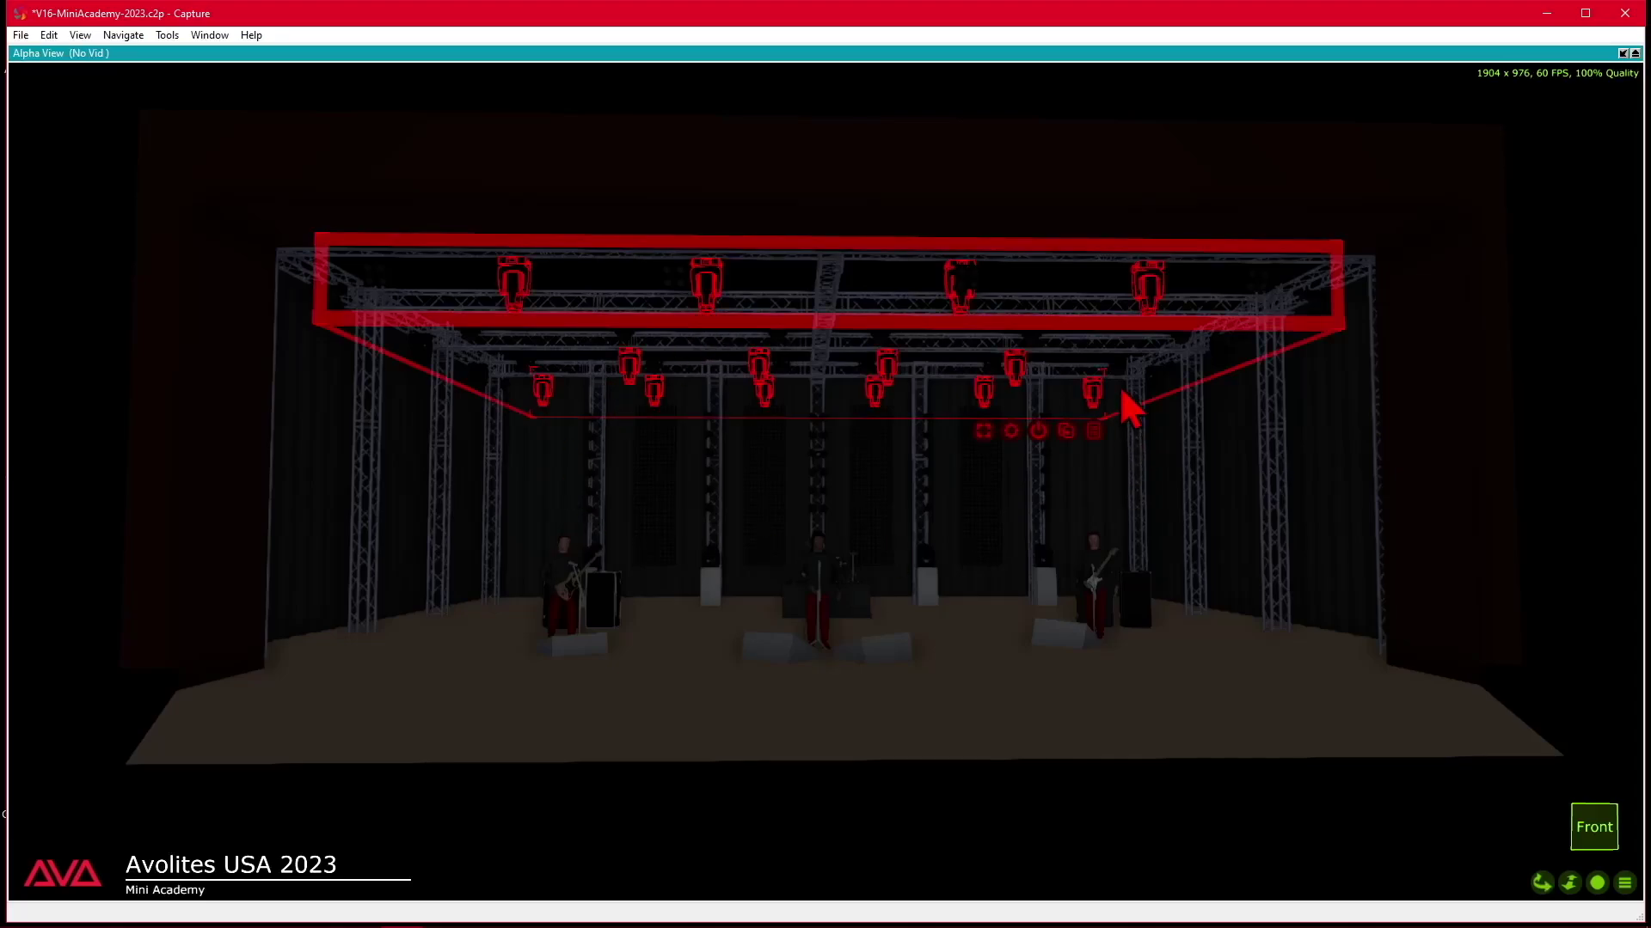
left_click(1038, 433)
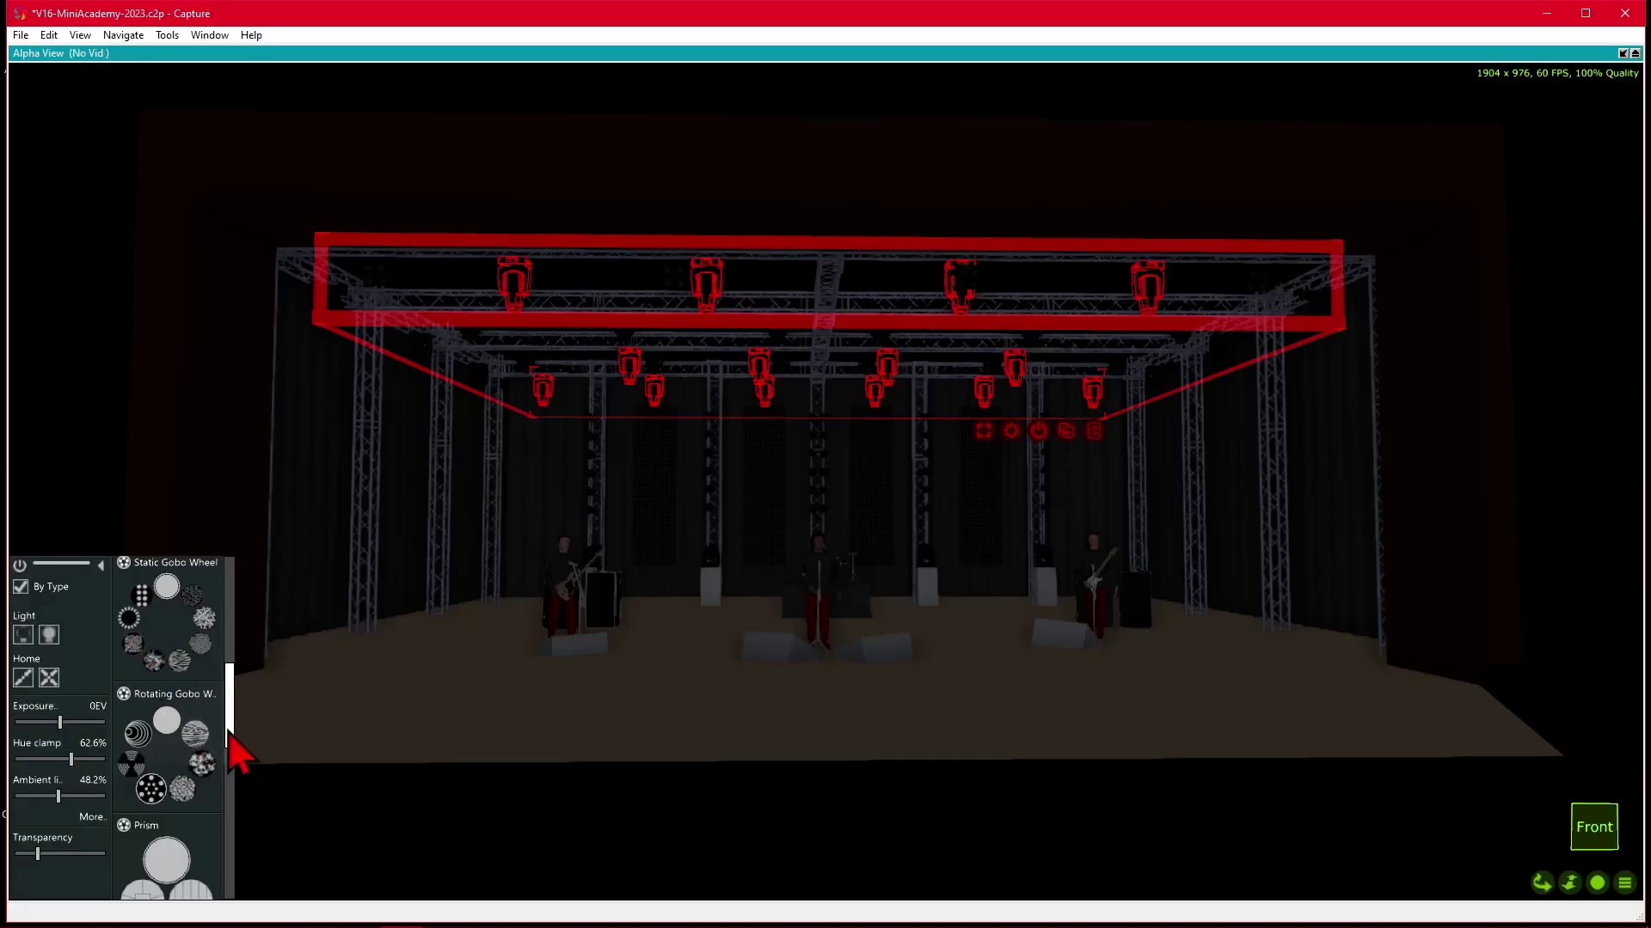
left_click_drag(227, 738, 189, 429)
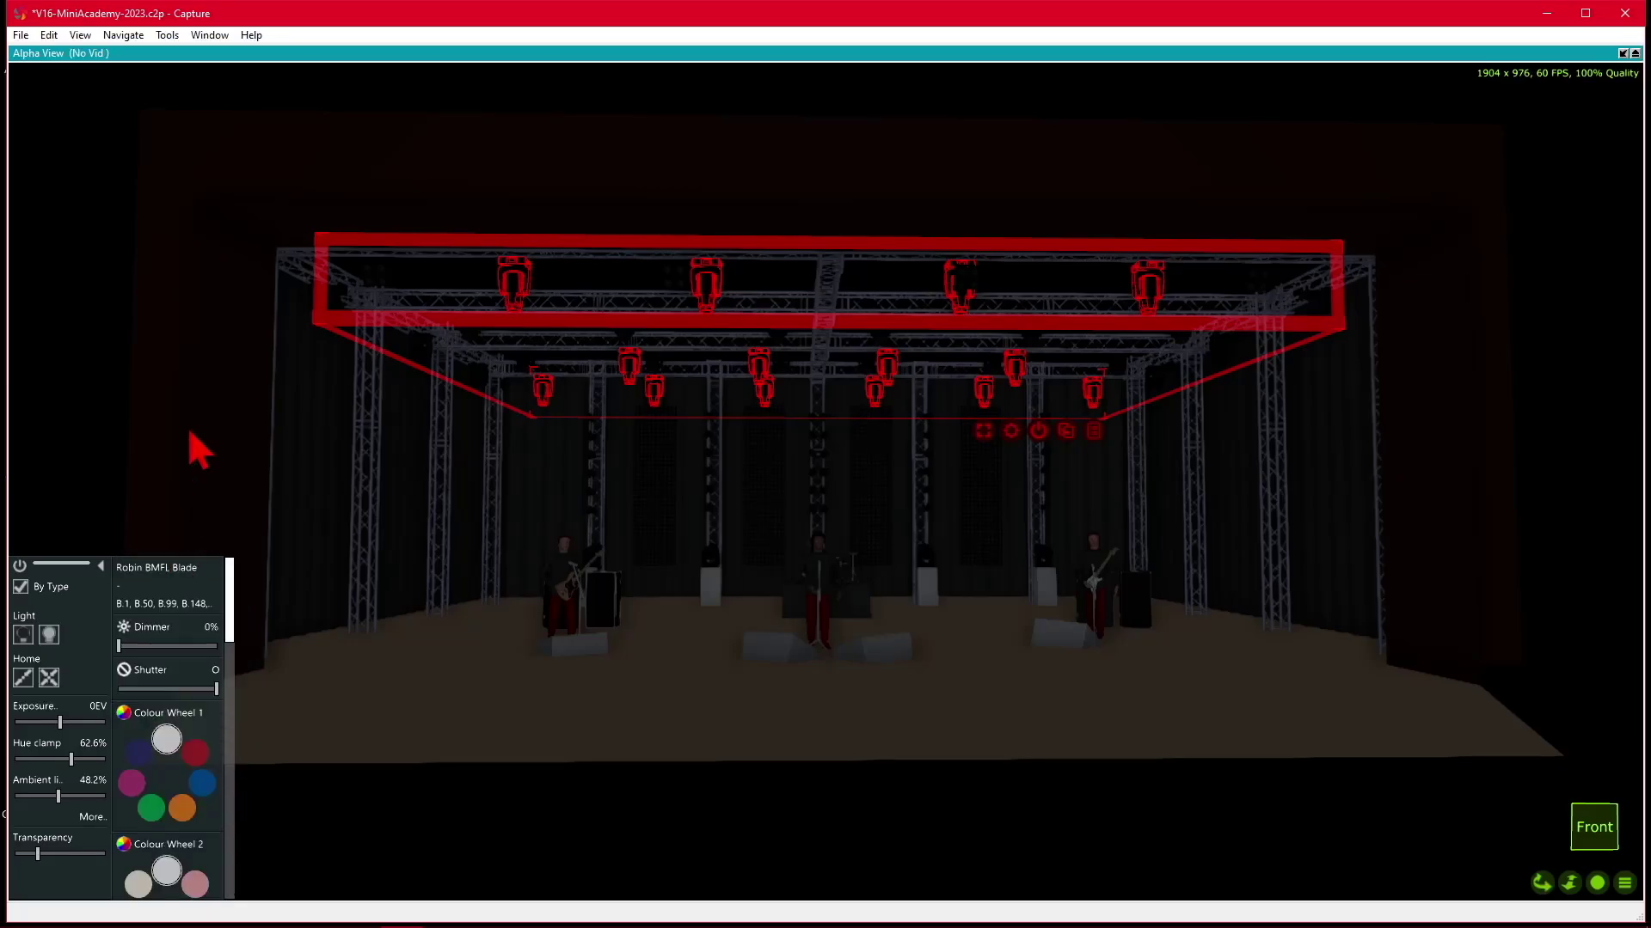
left_click(51, 635)
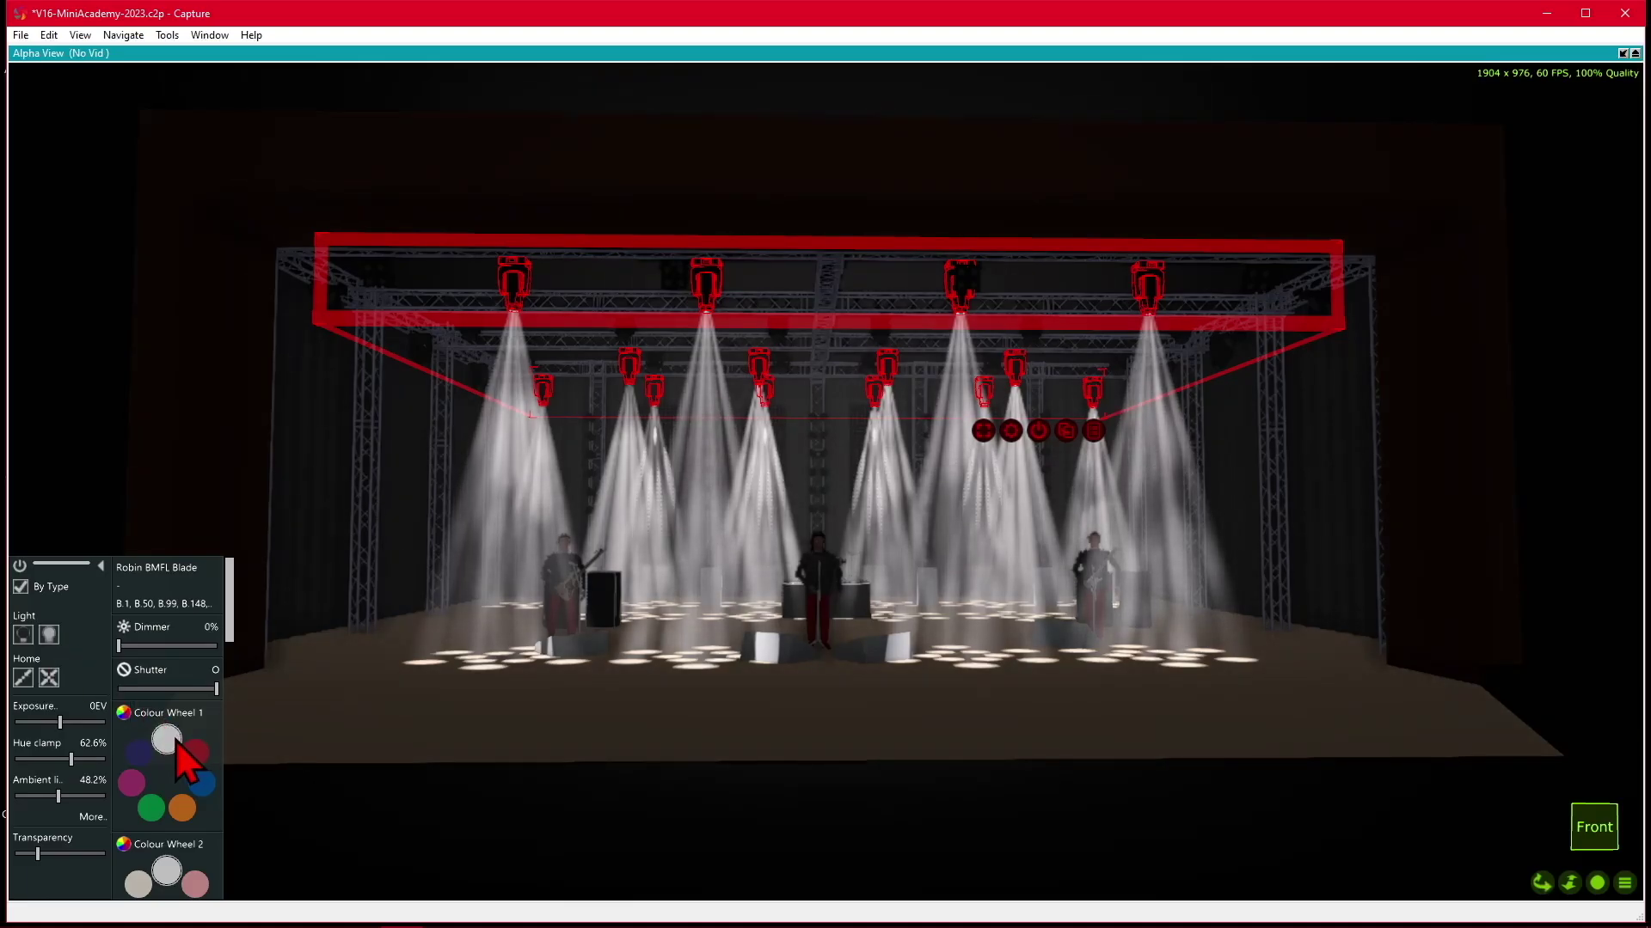
- Set the selected fixtures' rotating gobo wheel to open and choose the ring-shaped gobo on their static gobo wheel
scroll(177, 743, "down", 3)
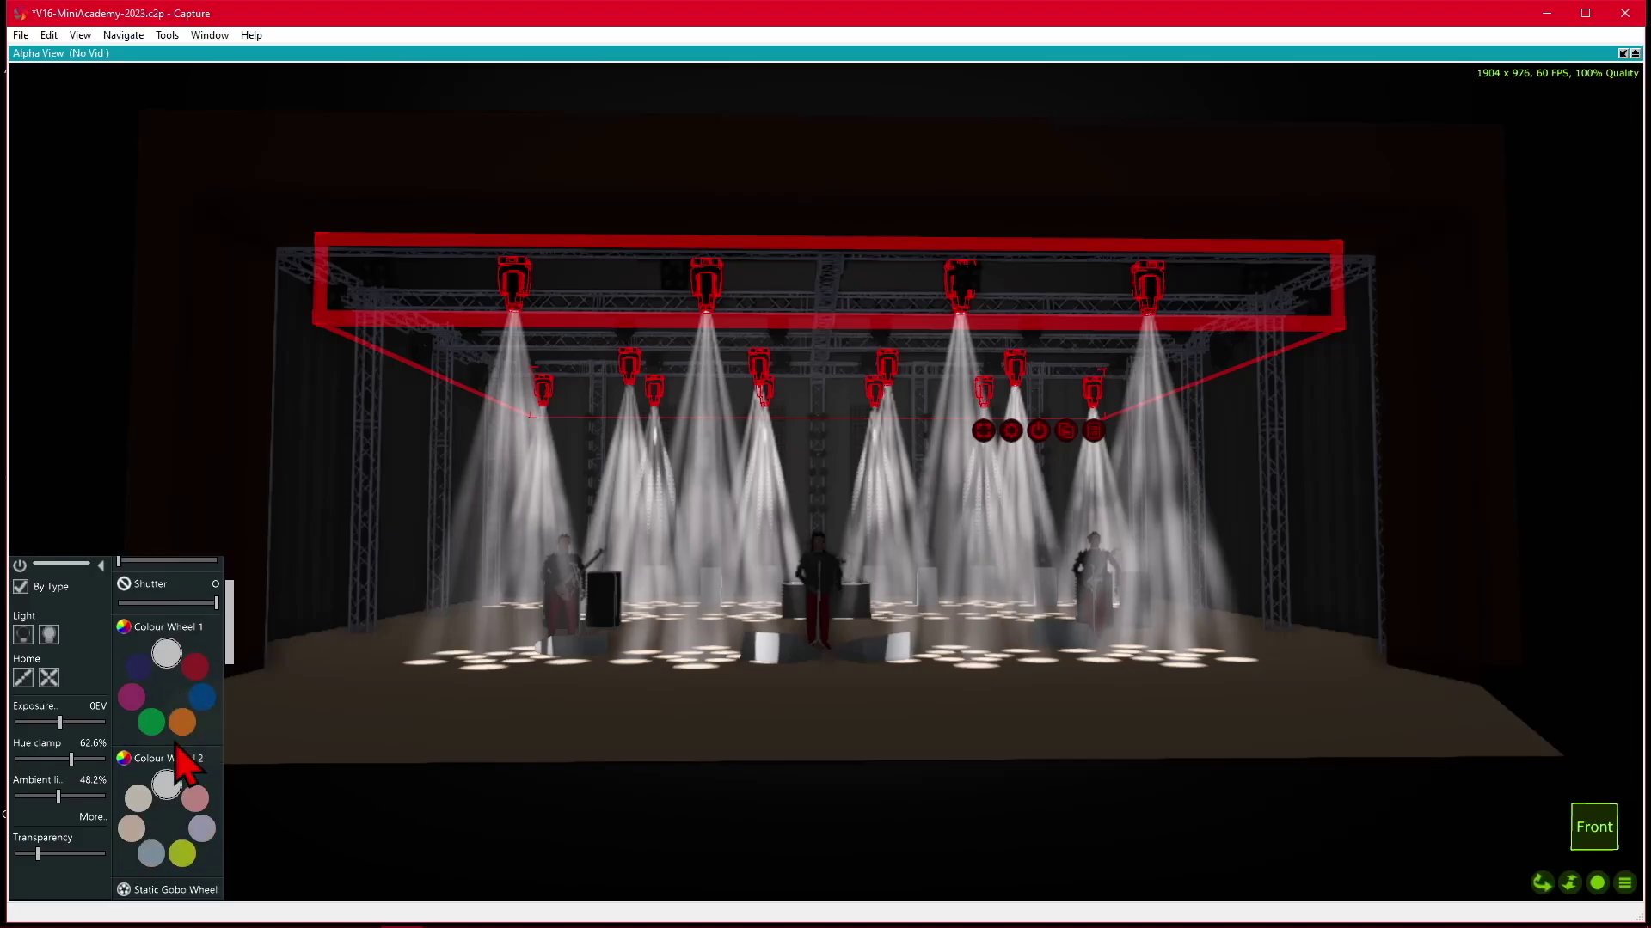
scroll(184, 768, "down", 3)
scroll(180, 812, "down", 3)
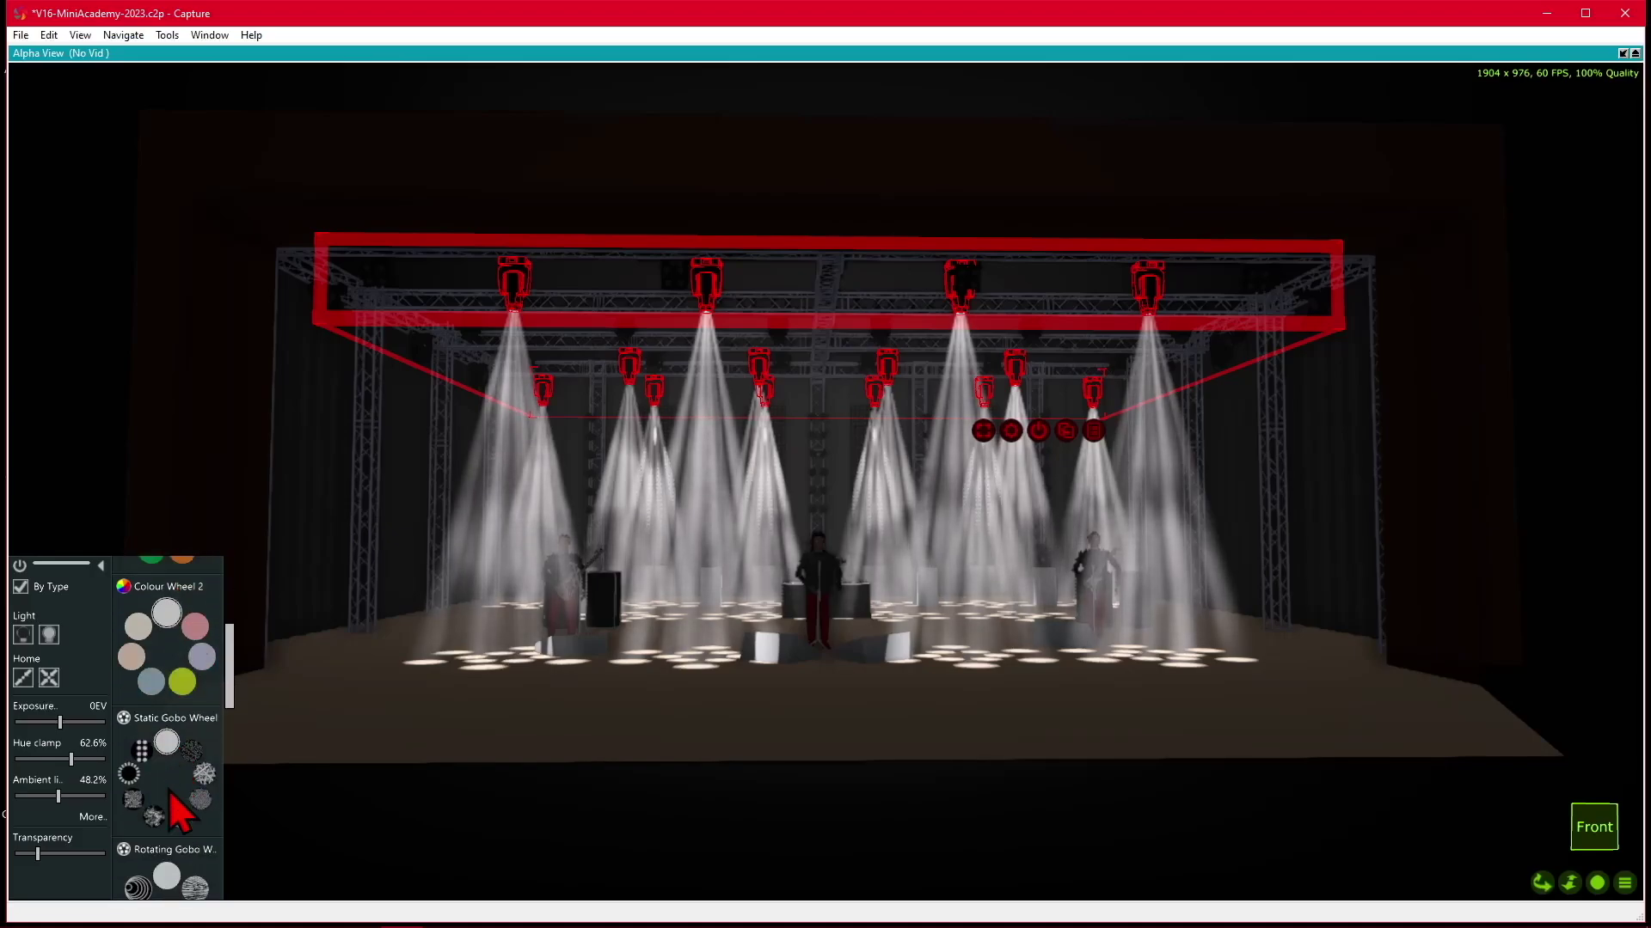
scroll(172, 797, "down", 2)
left_click(168, 825)
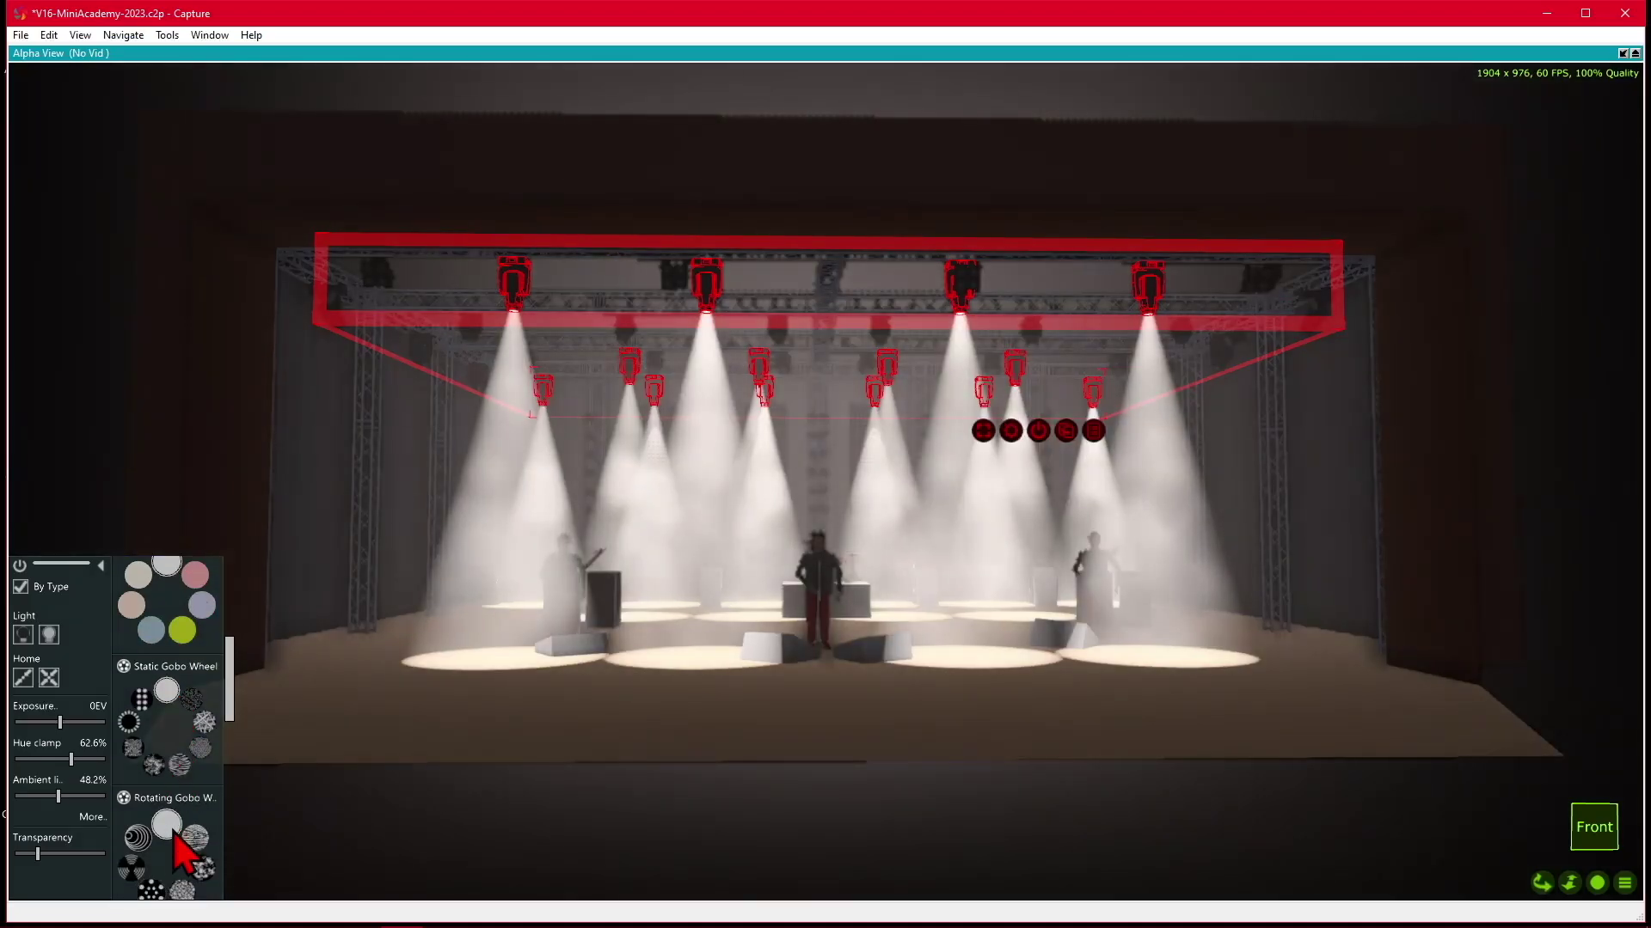
scroll(176, 832, "down", 3)
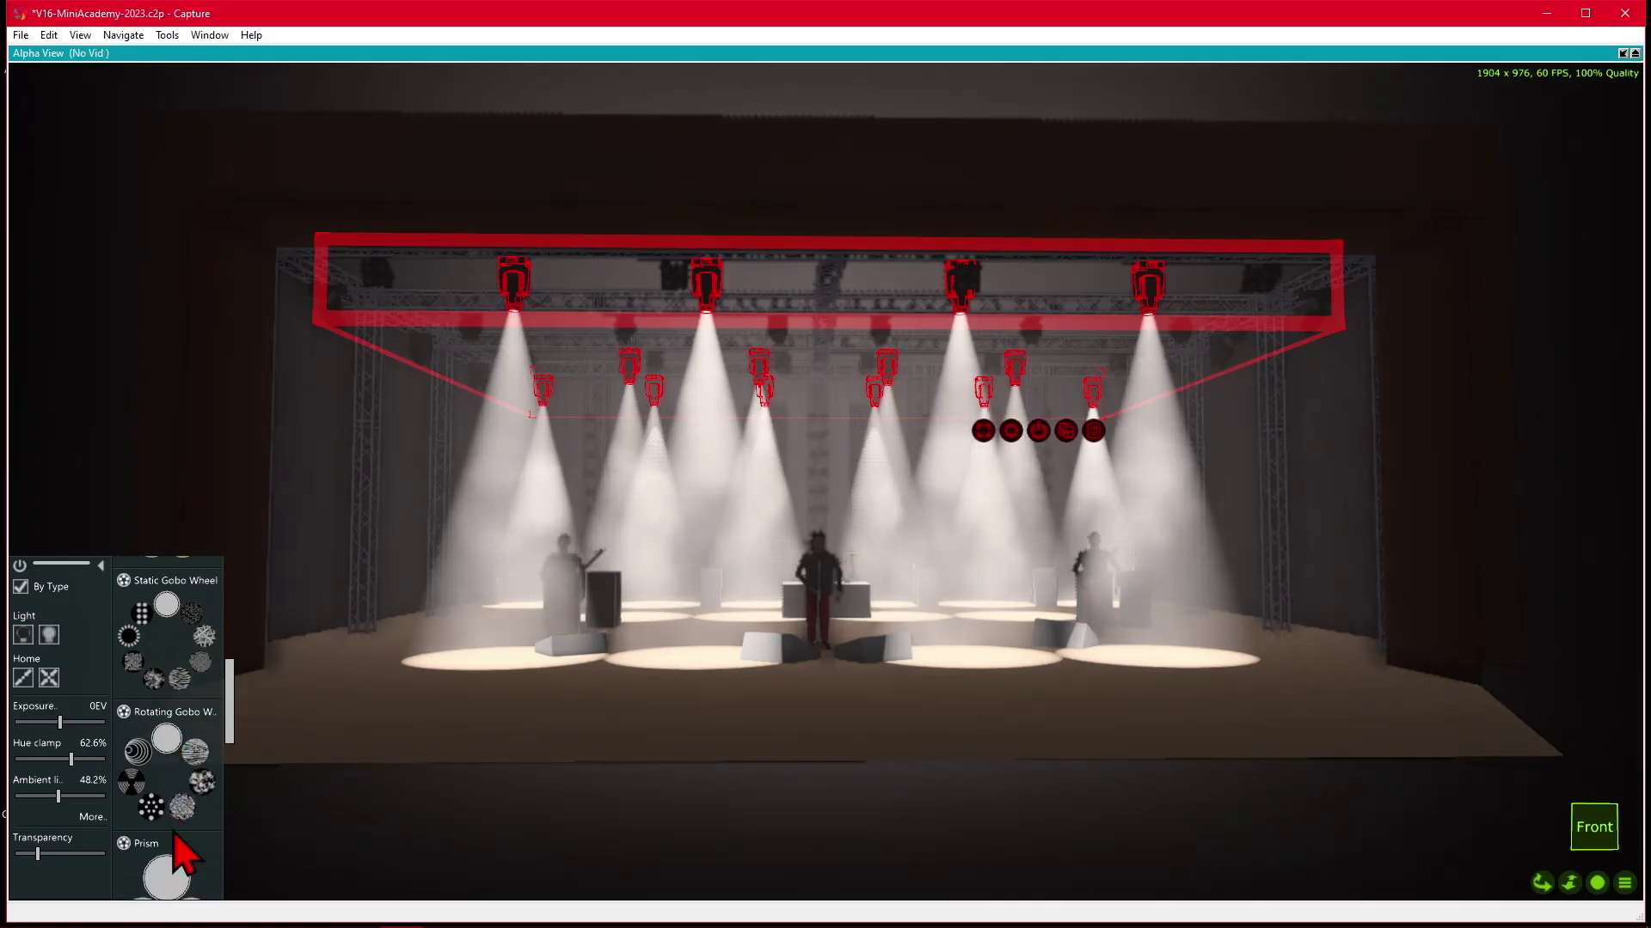
scroll(175, 835, "down", 3)
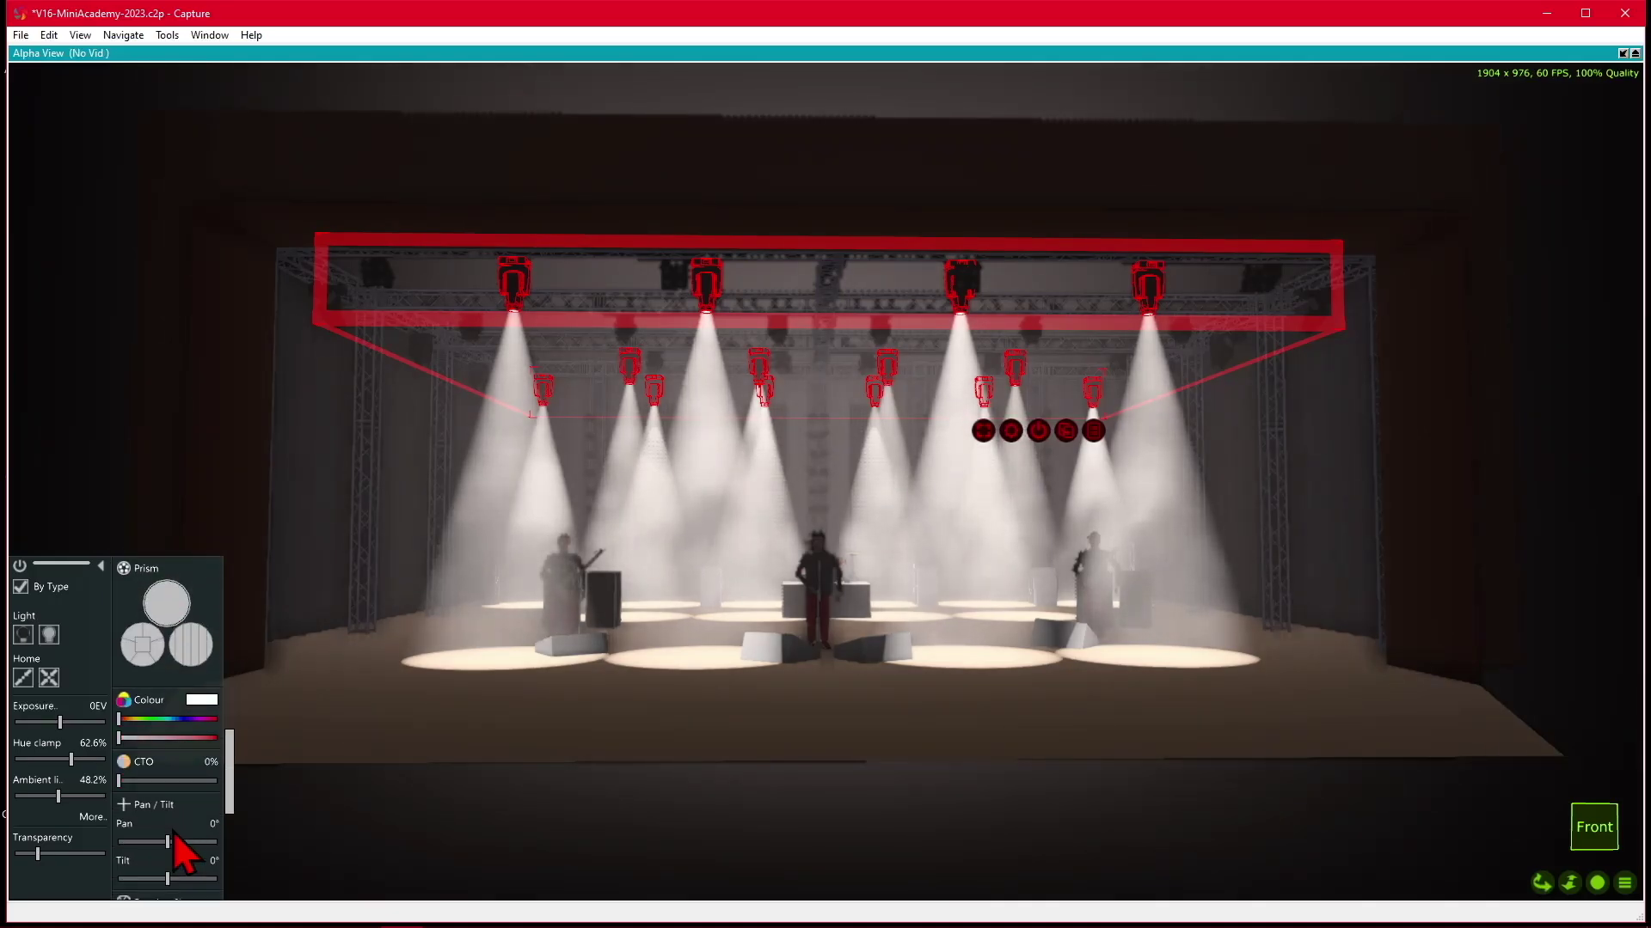
scroll(174, 832, "down", 2)
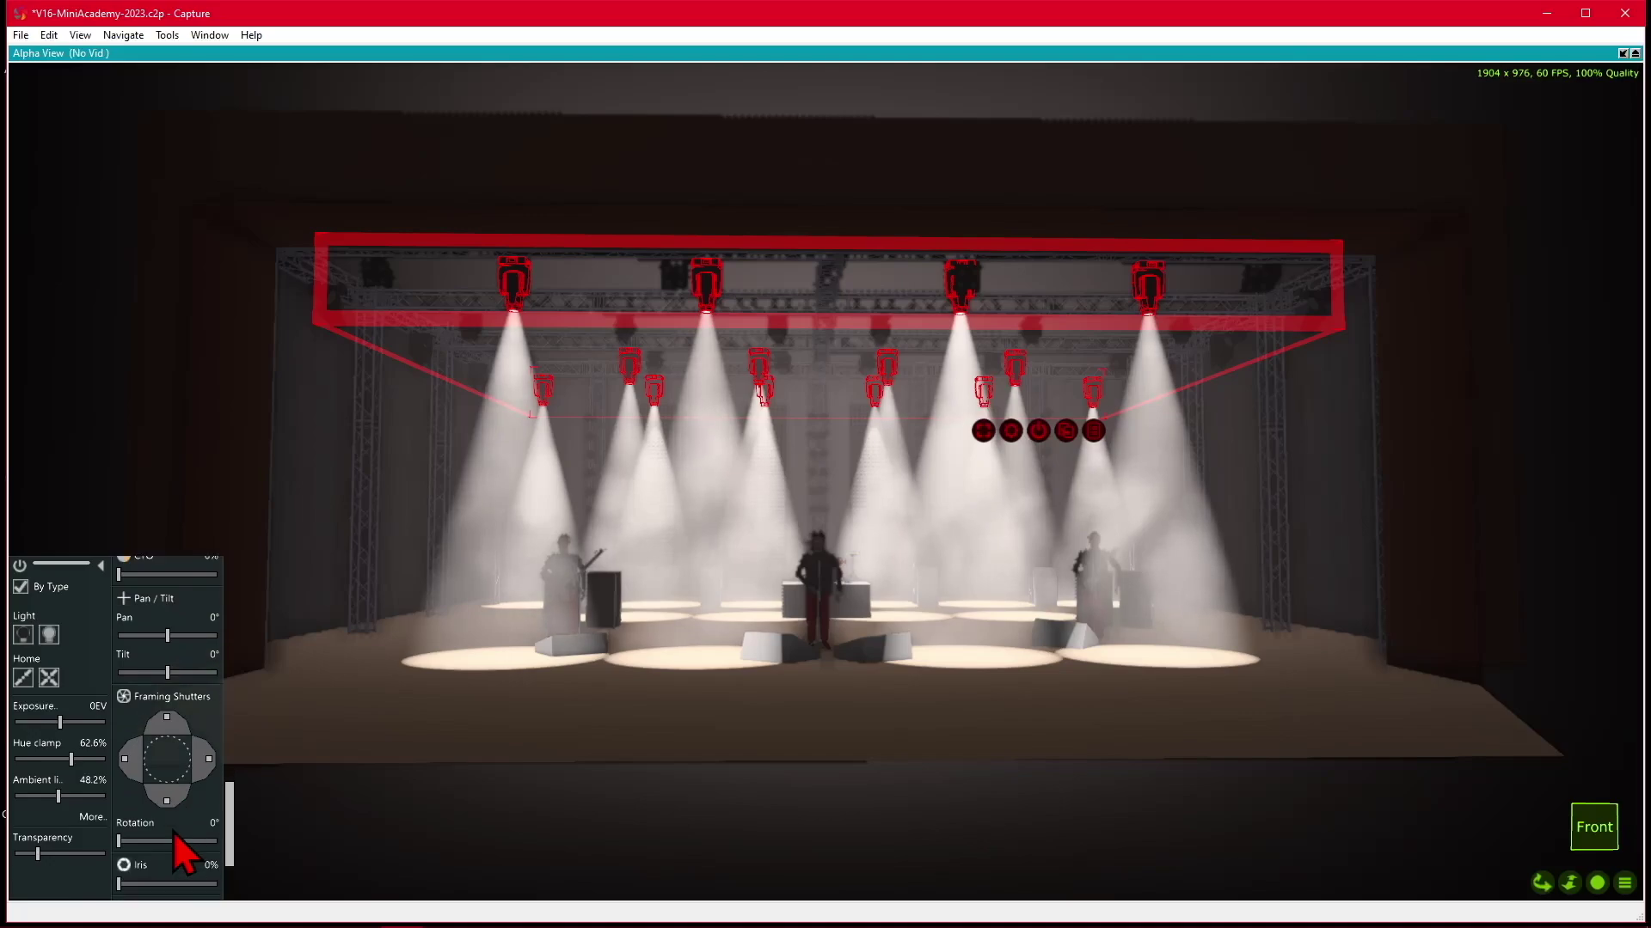
scroll(175, 834, "up", 2)
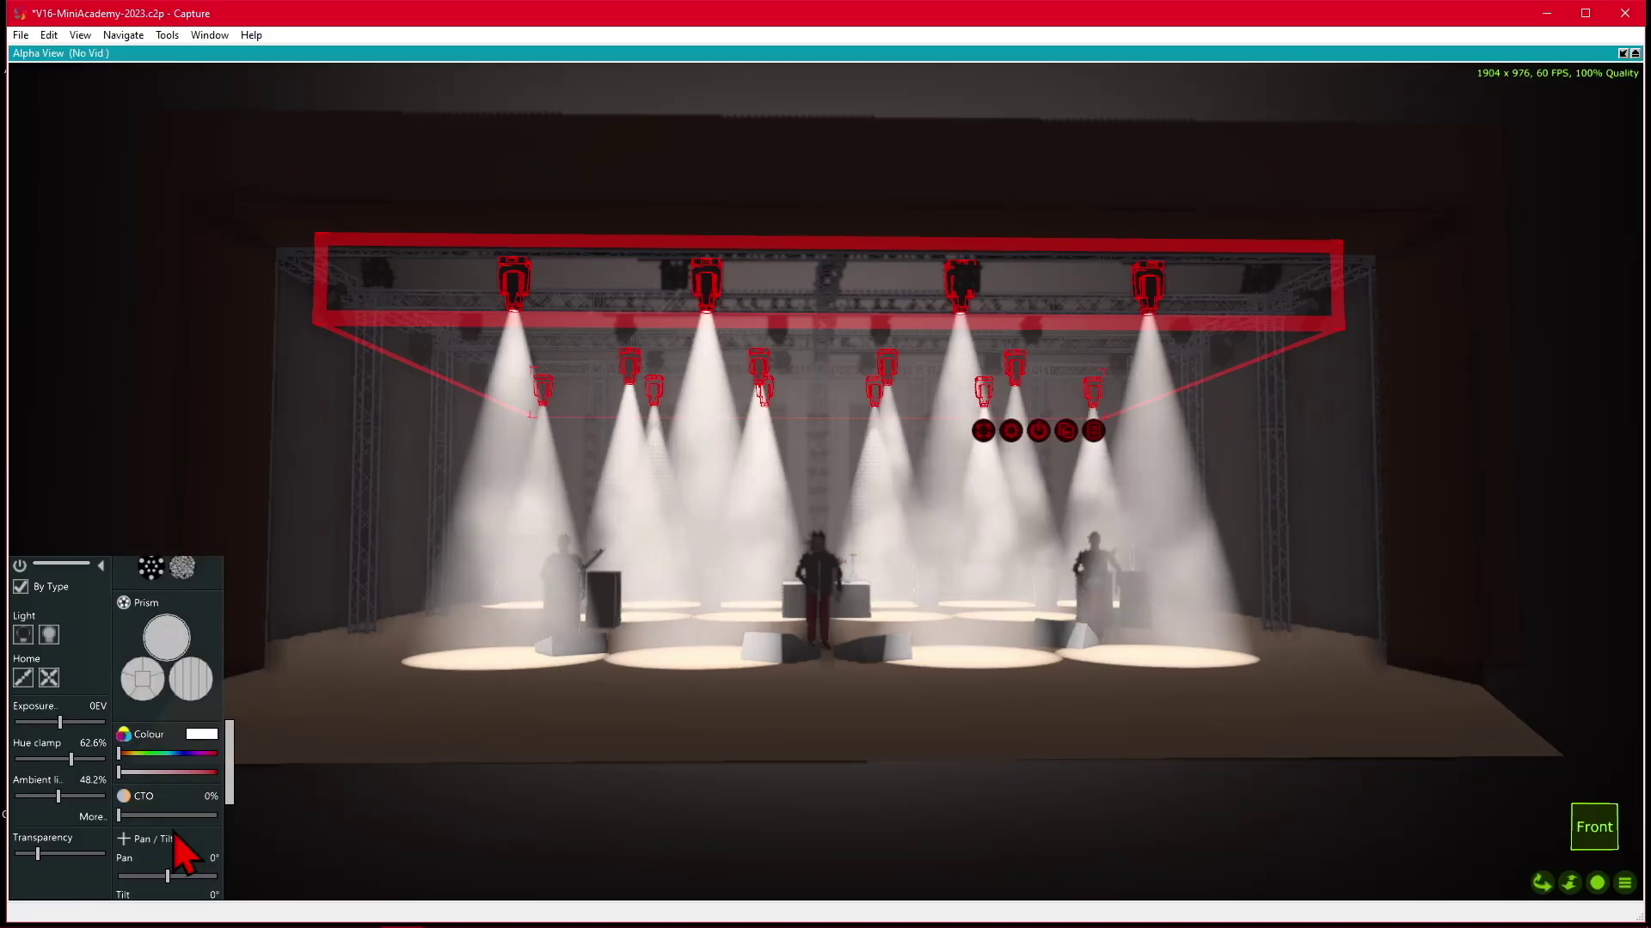
scroll(174, 832, "up", 7)
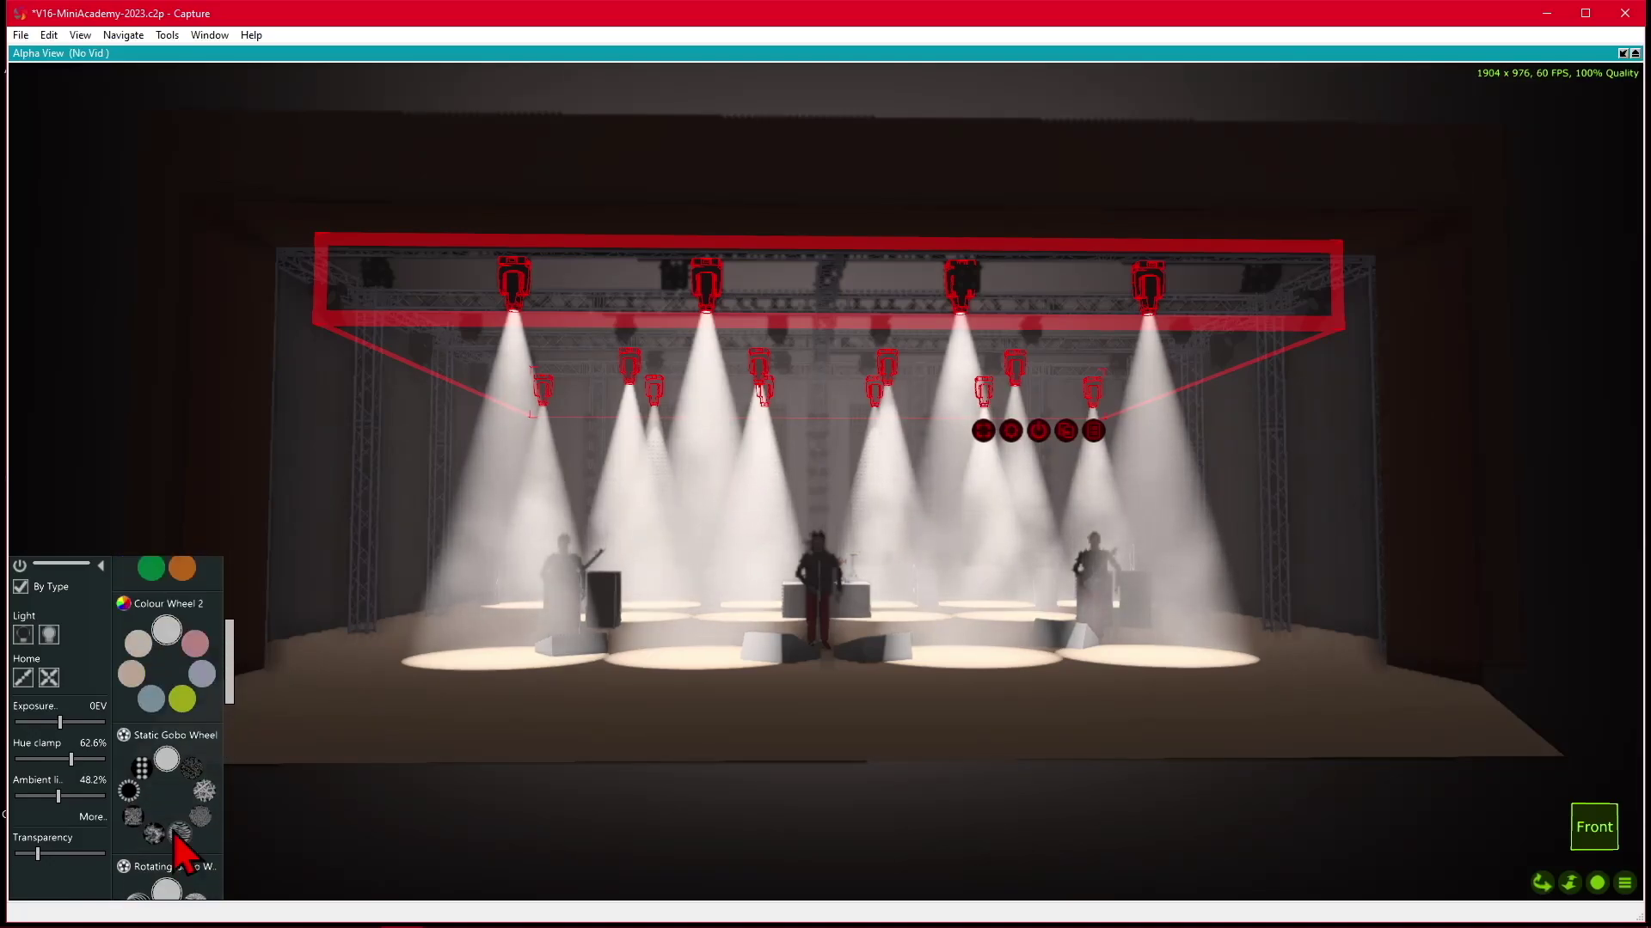
left_click(129, 791)
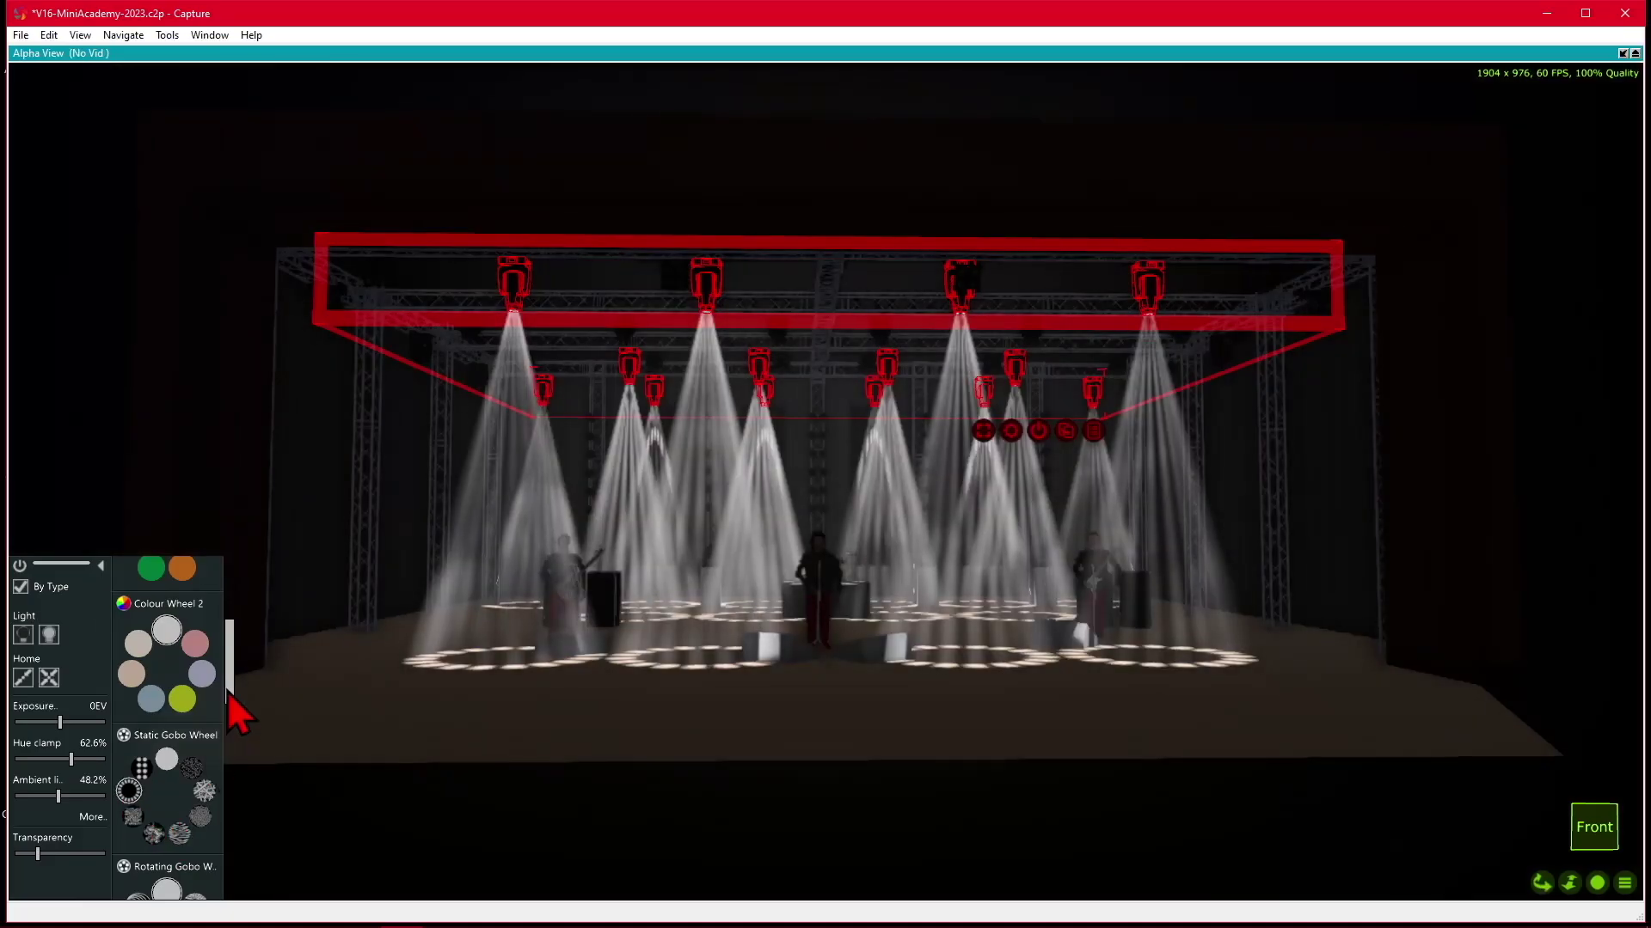
- Colour the selected fixtures' beams fully saturated red and aim them inward across the stage
left_click_drag(227, 693, 236, 788)
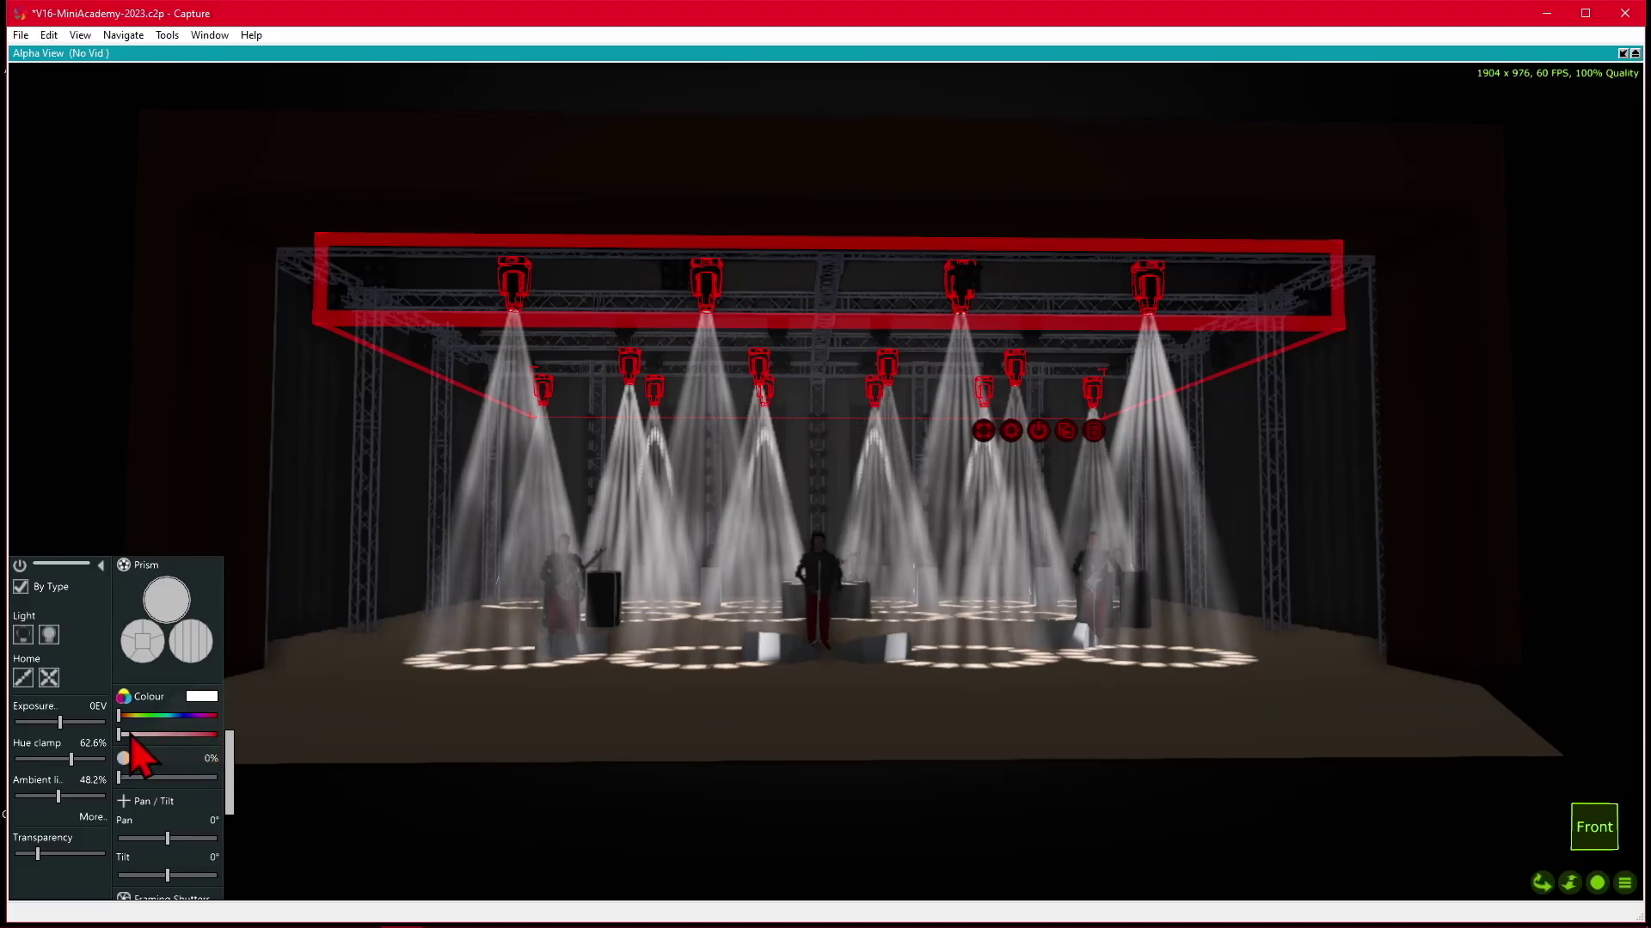
left_click_drag(131, 737, 217, 736)
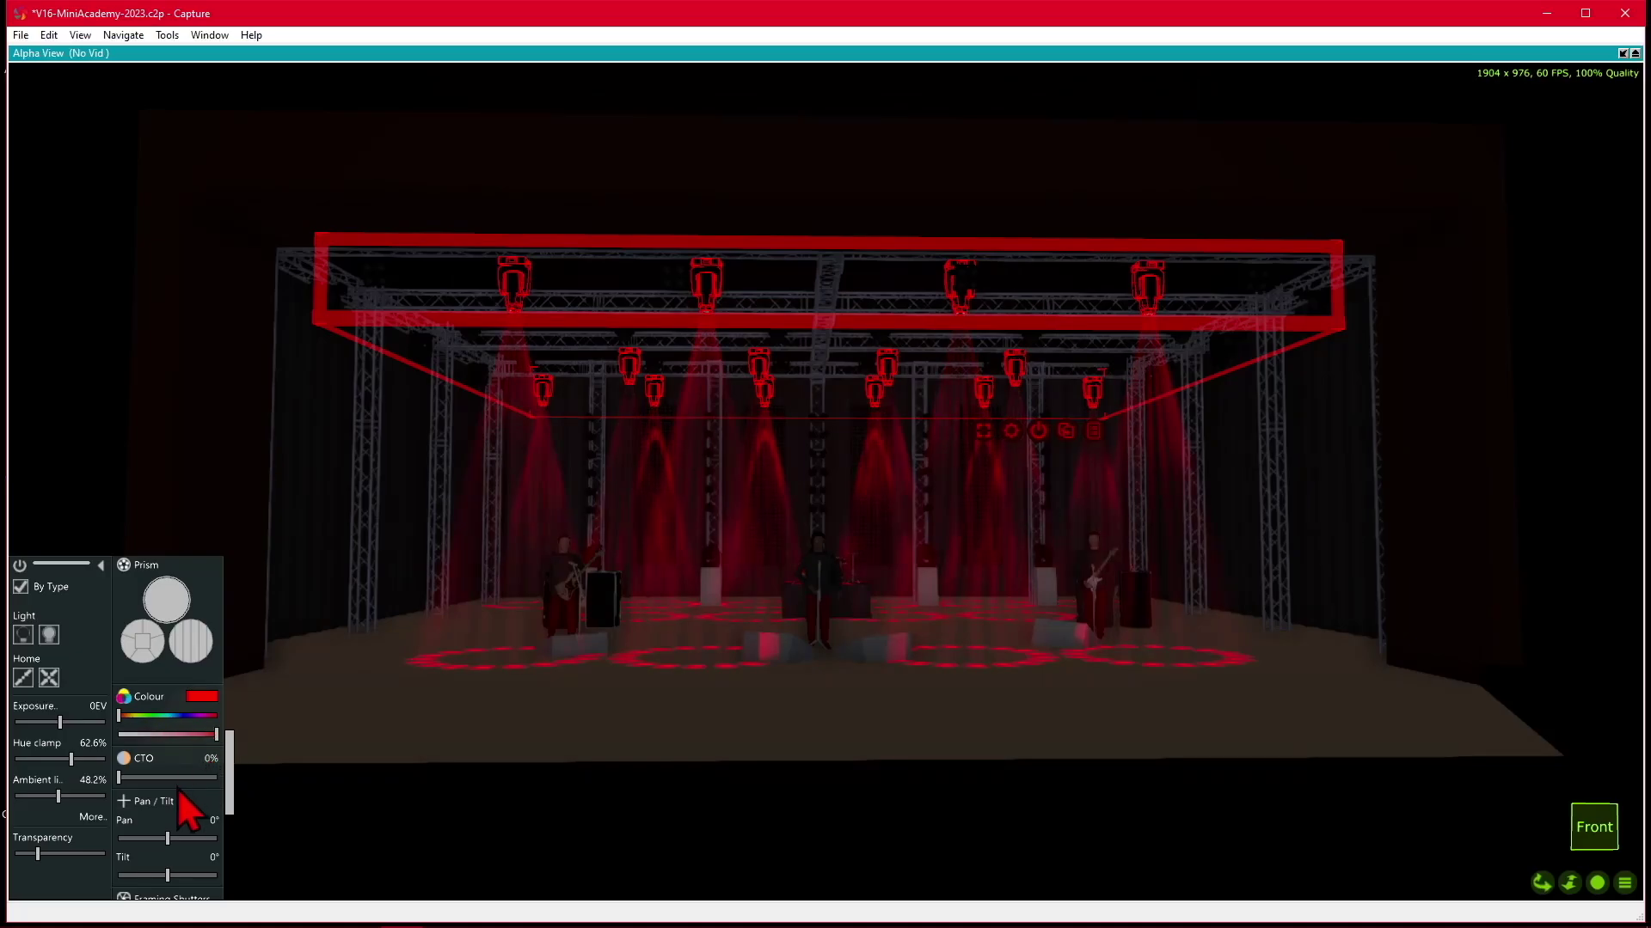
scroll(178, 789, "down", 1)
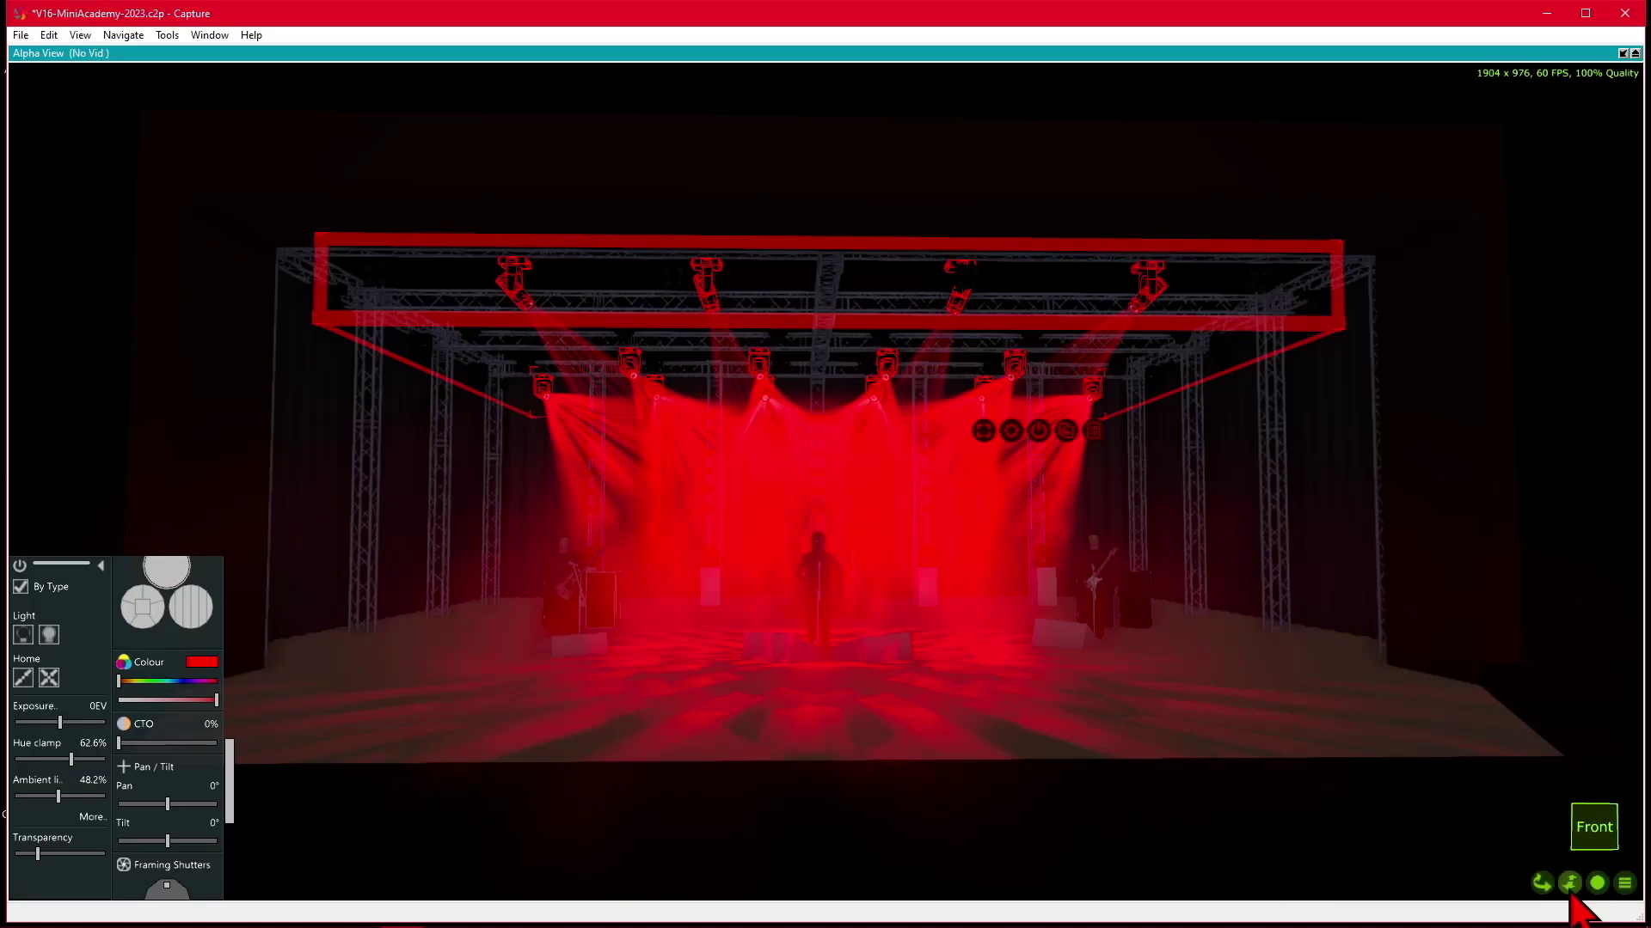
- Record the look in TITAN-MOBILE as type Cue with mode Fixture, and clear the values in TITAN-MOBILE
left_click(1599, 884)
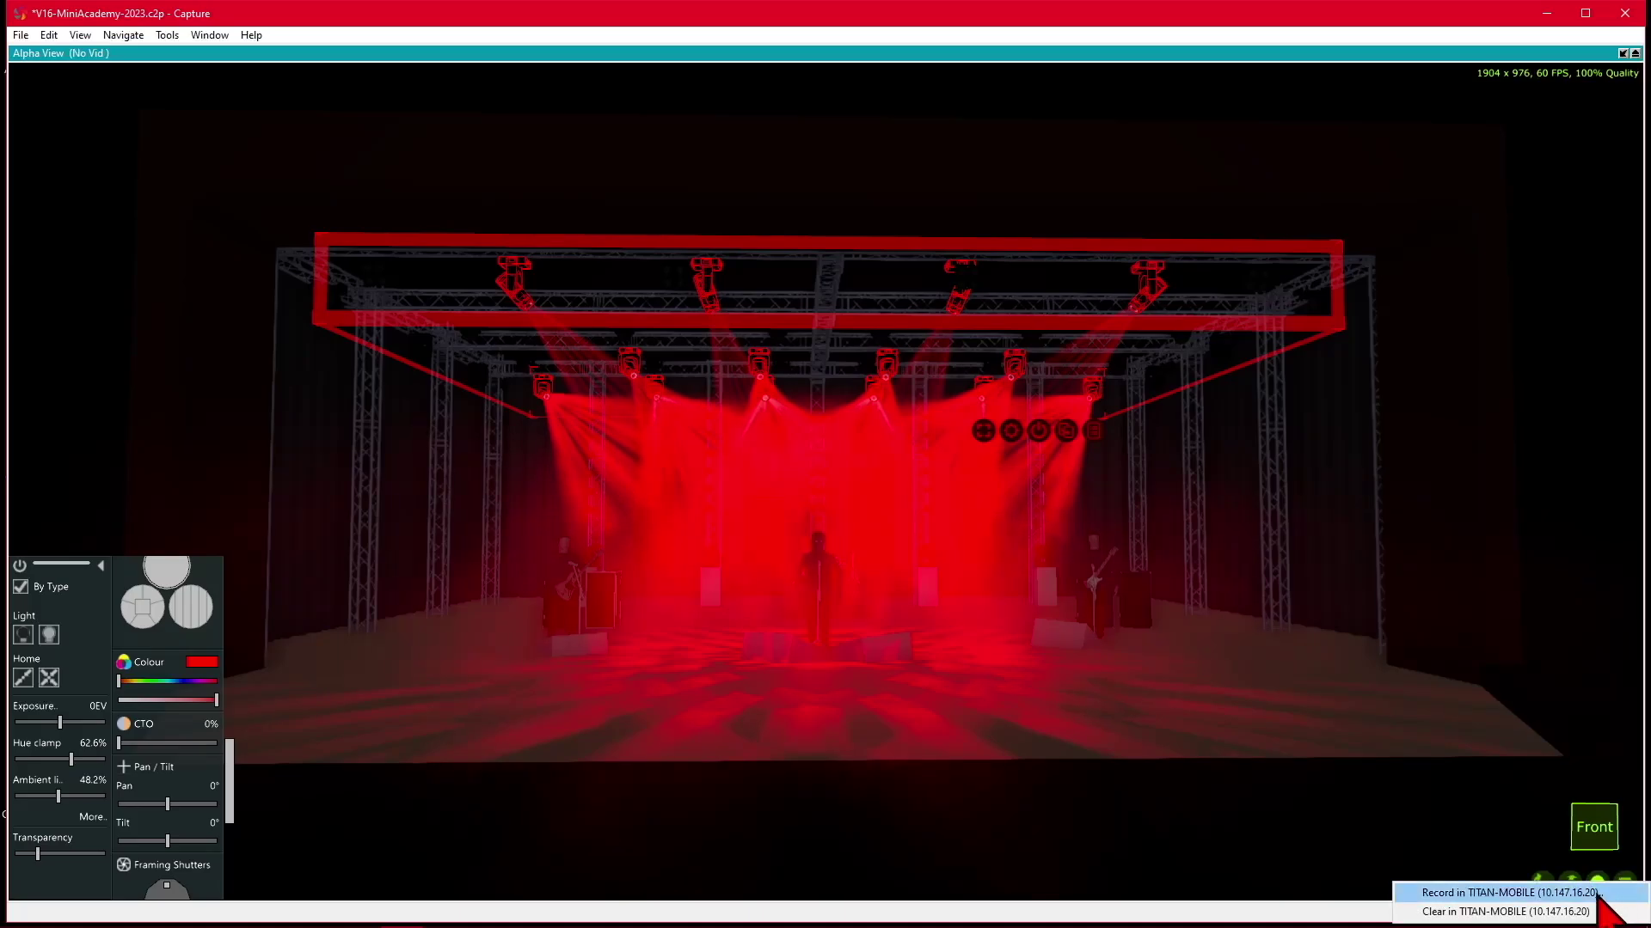
left_click(1596, 894)
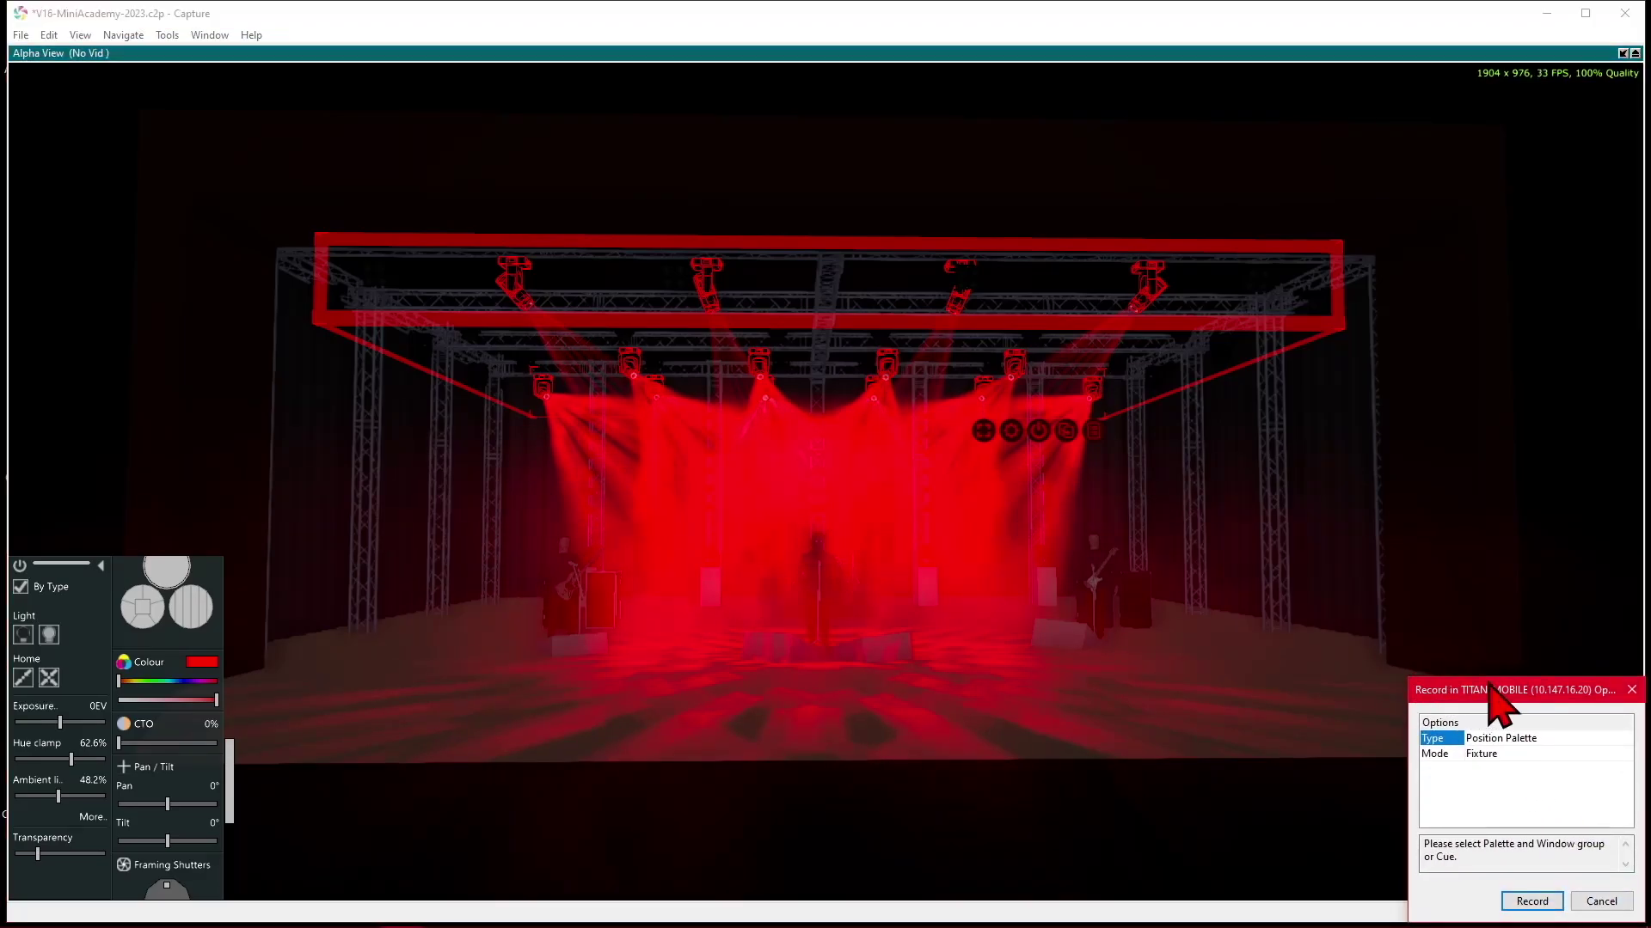
left_click_drag(1526, 700, 1210, 472)
left_click(1244, 521)
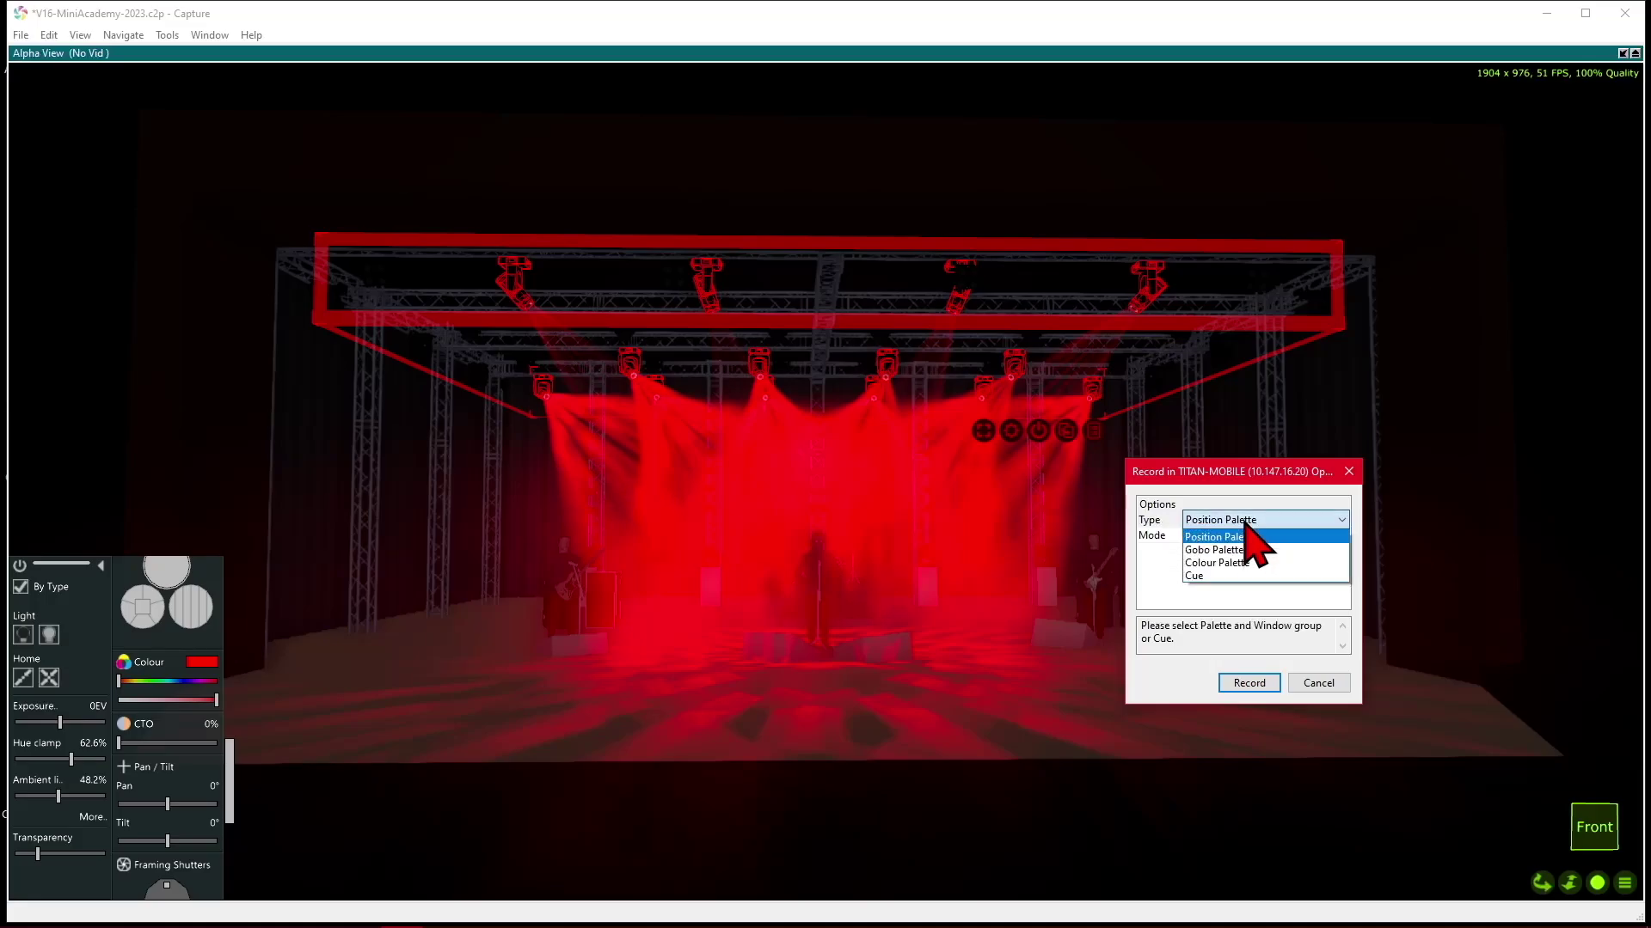
left_click(1248, 576)
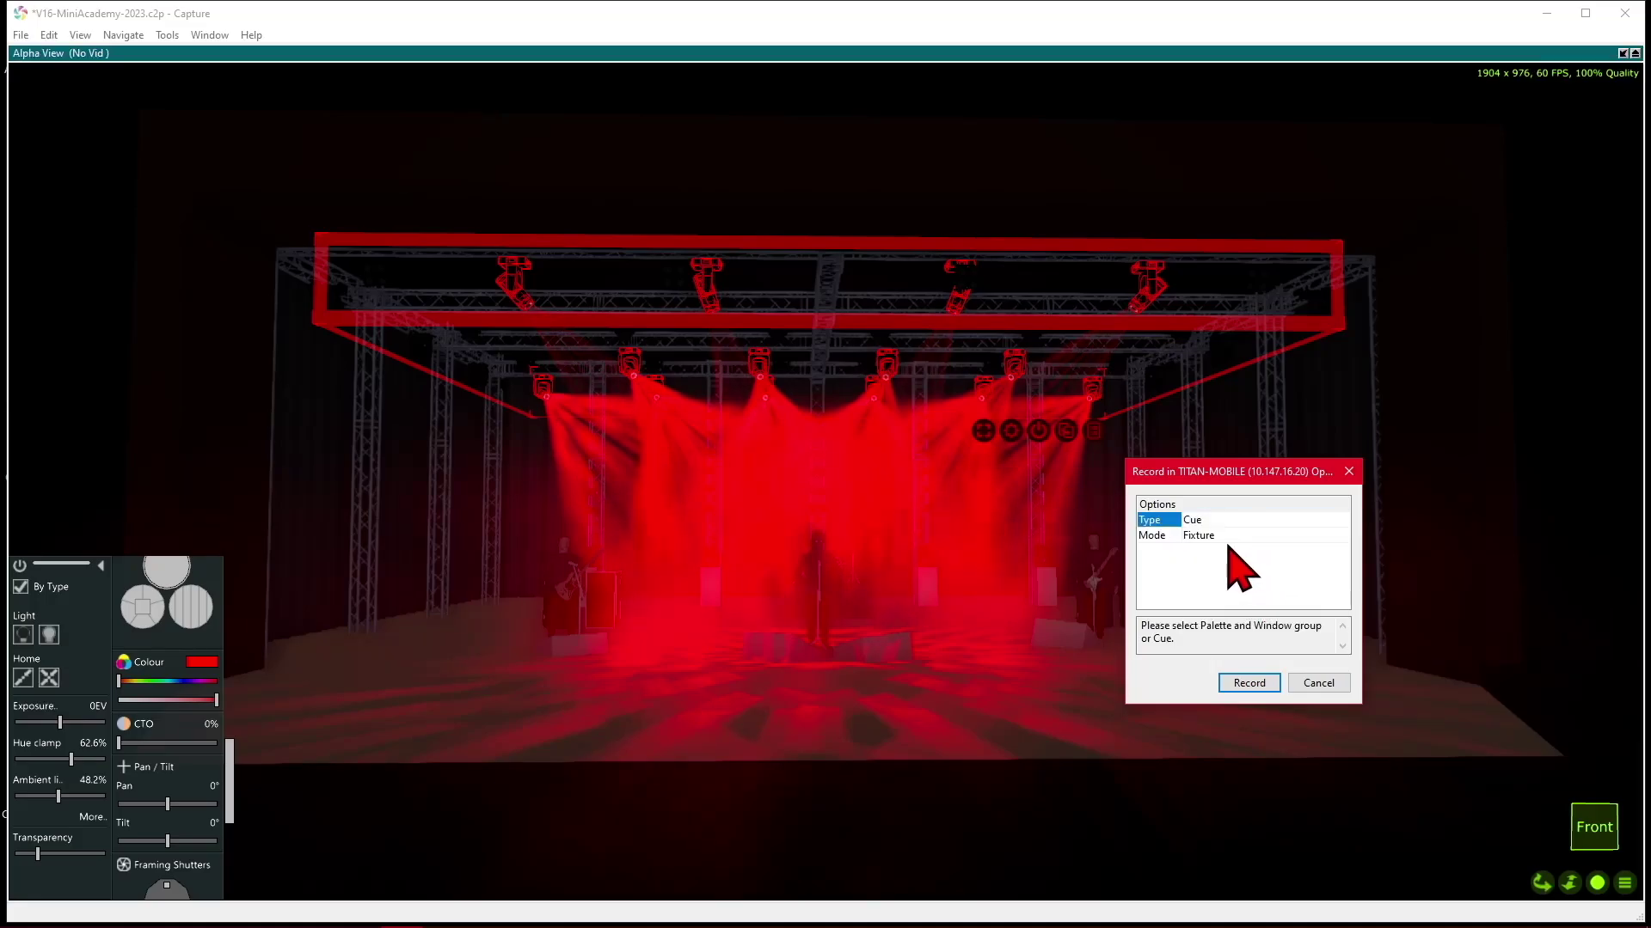
left_click(1215, 535)
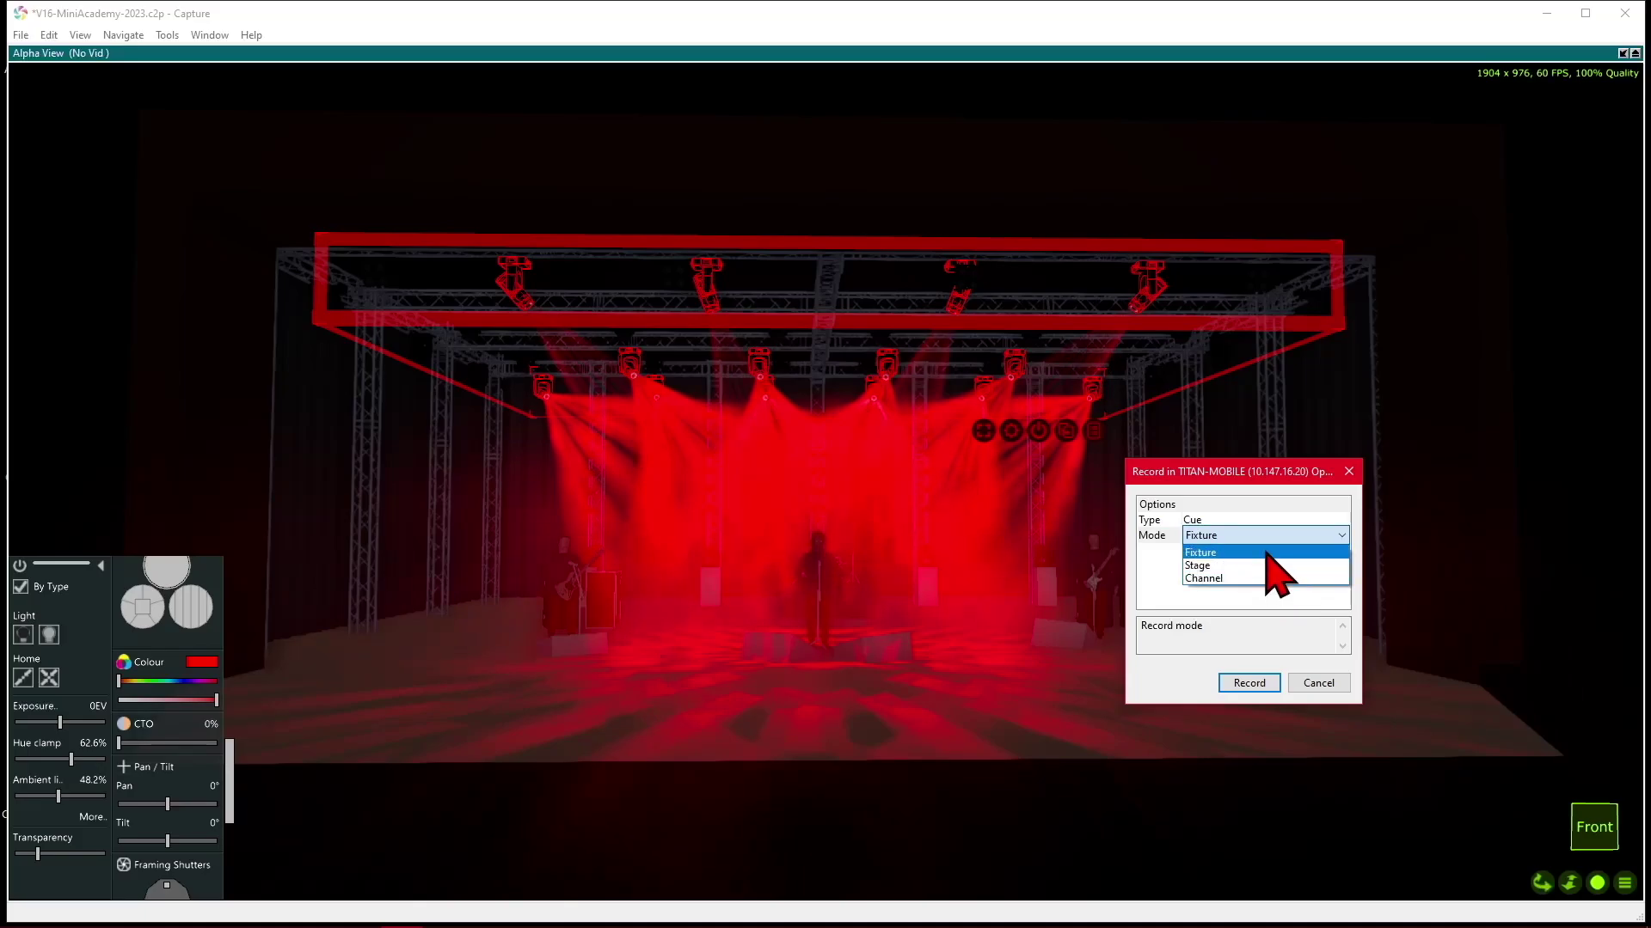
key("Escape")
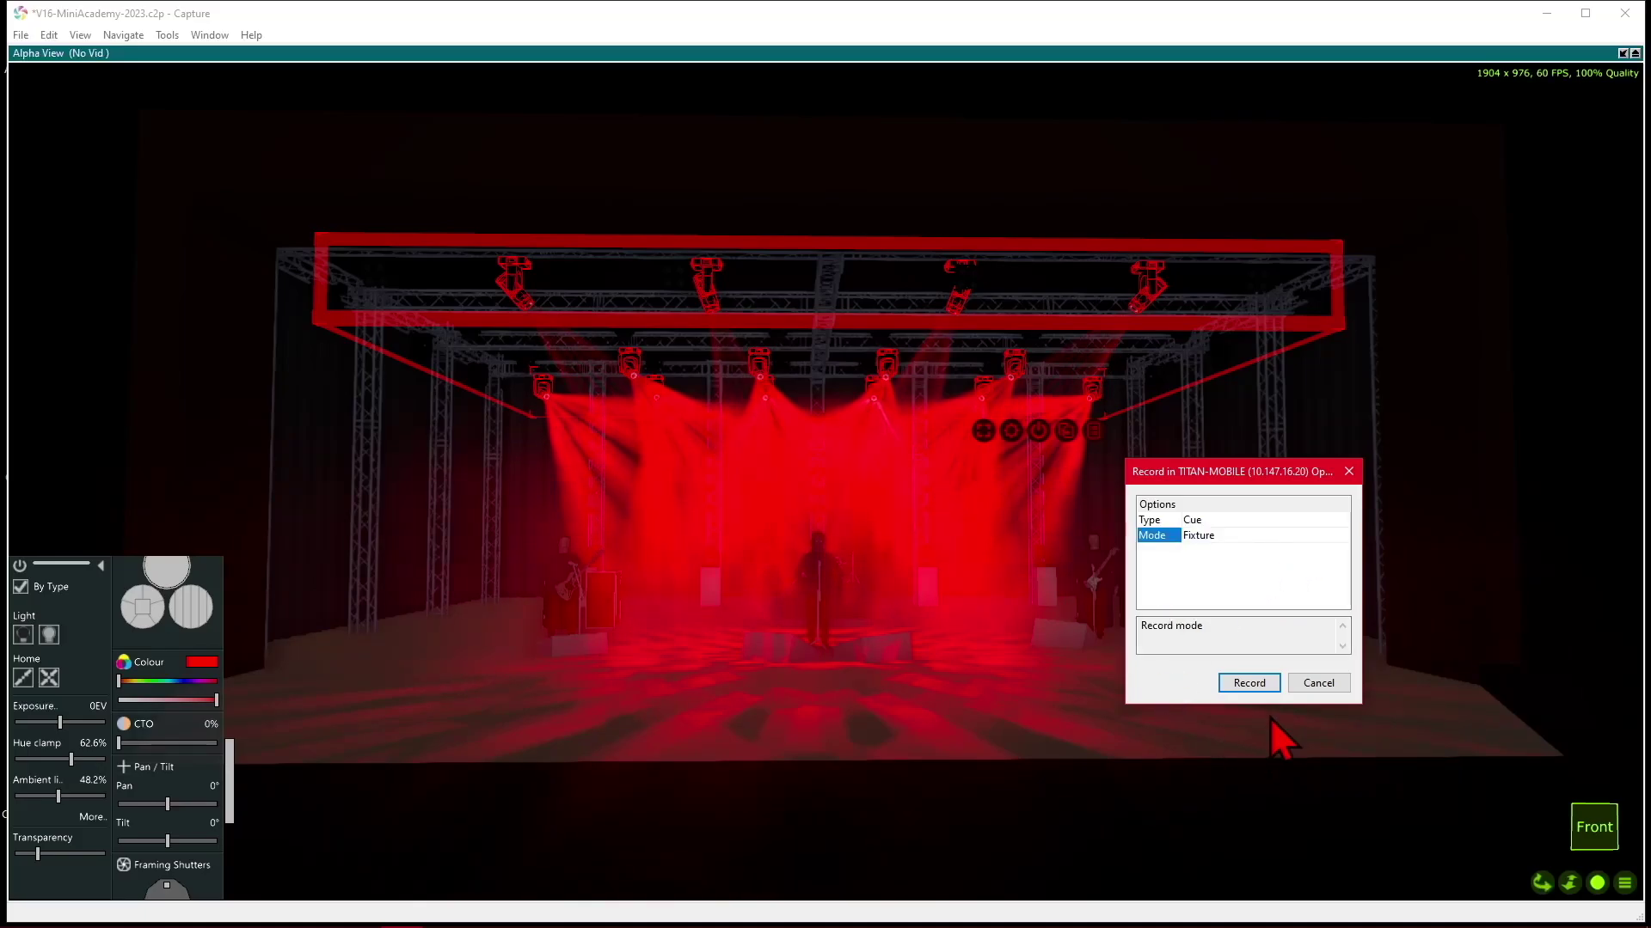
left_click(1250, 682)
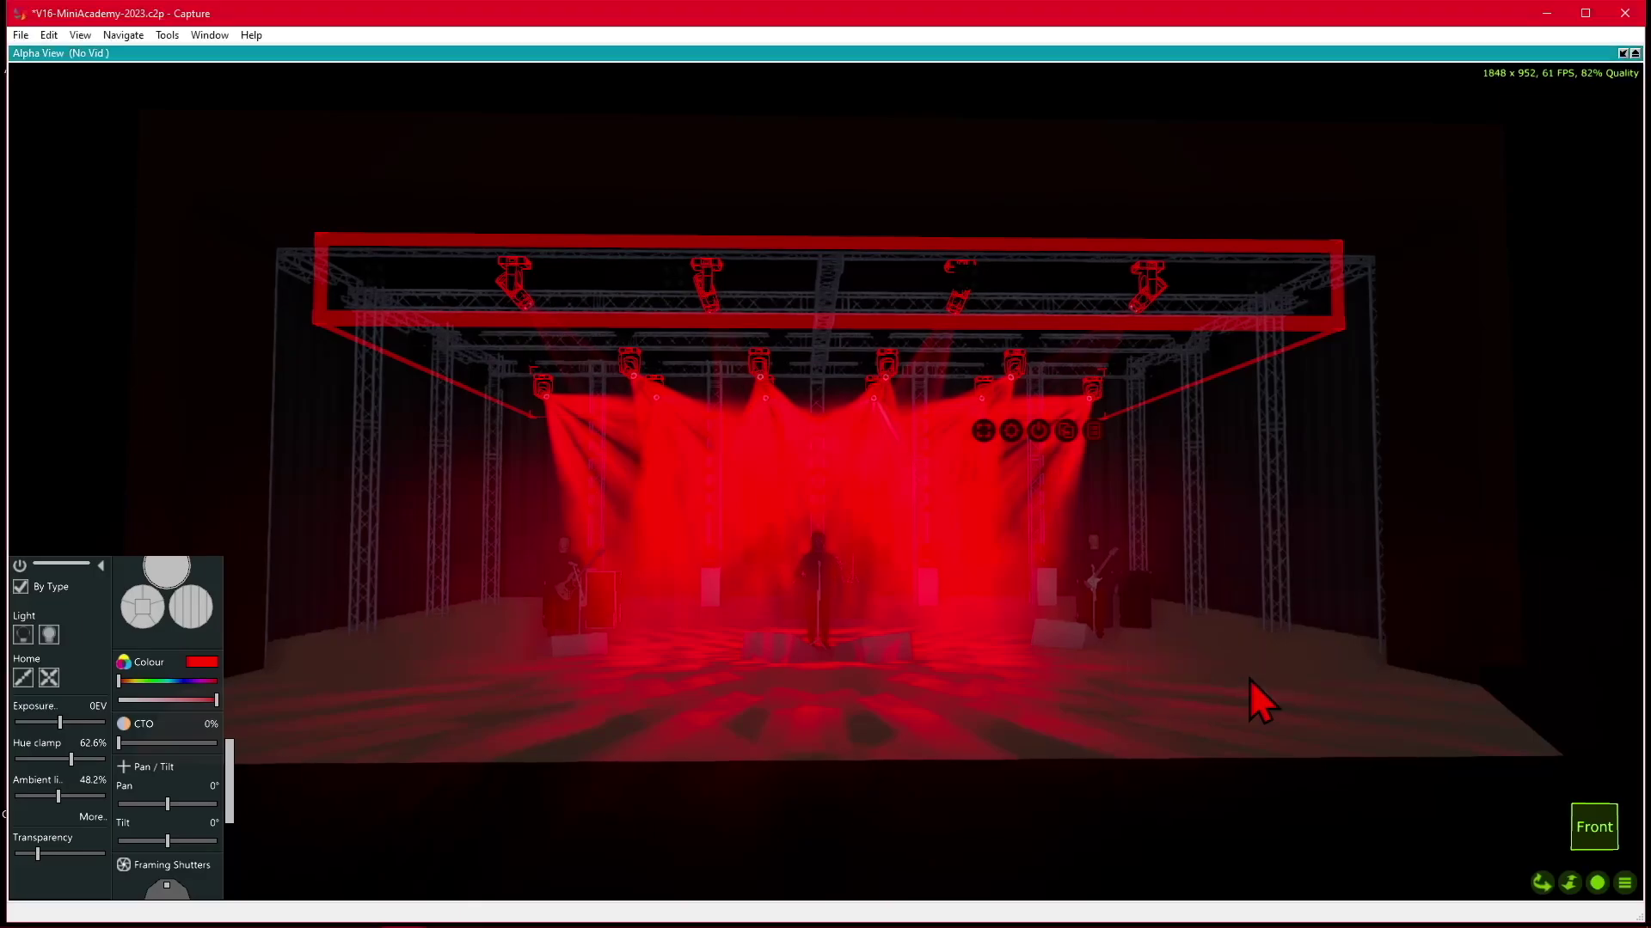
left_click(1598, 884)
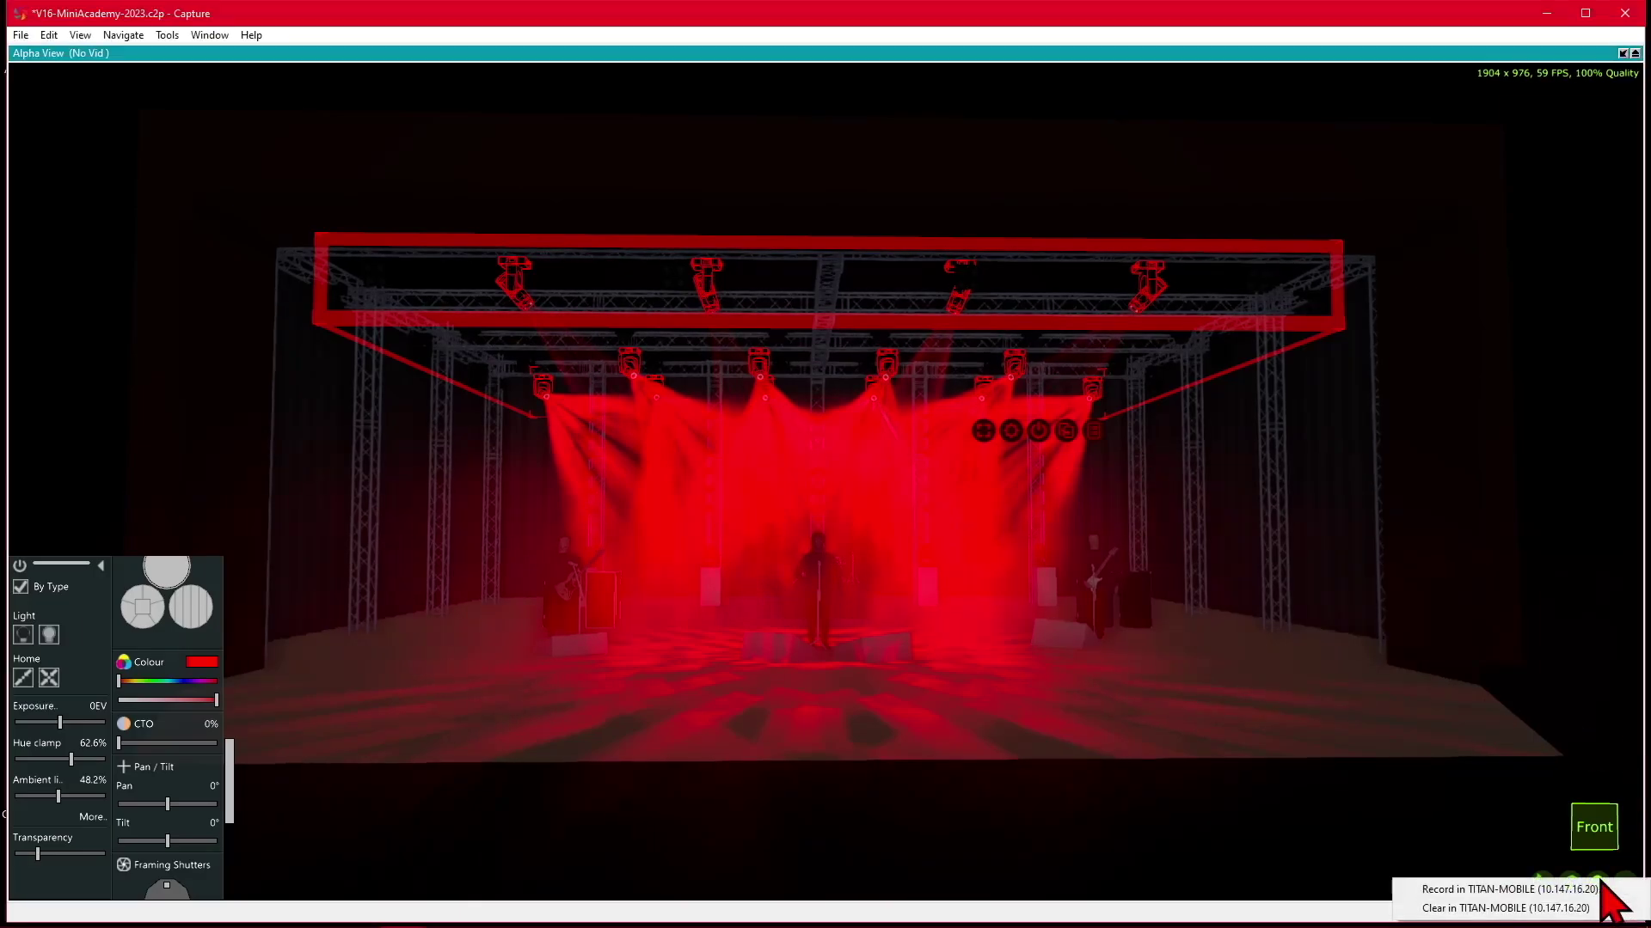
left_click(1561, 909)
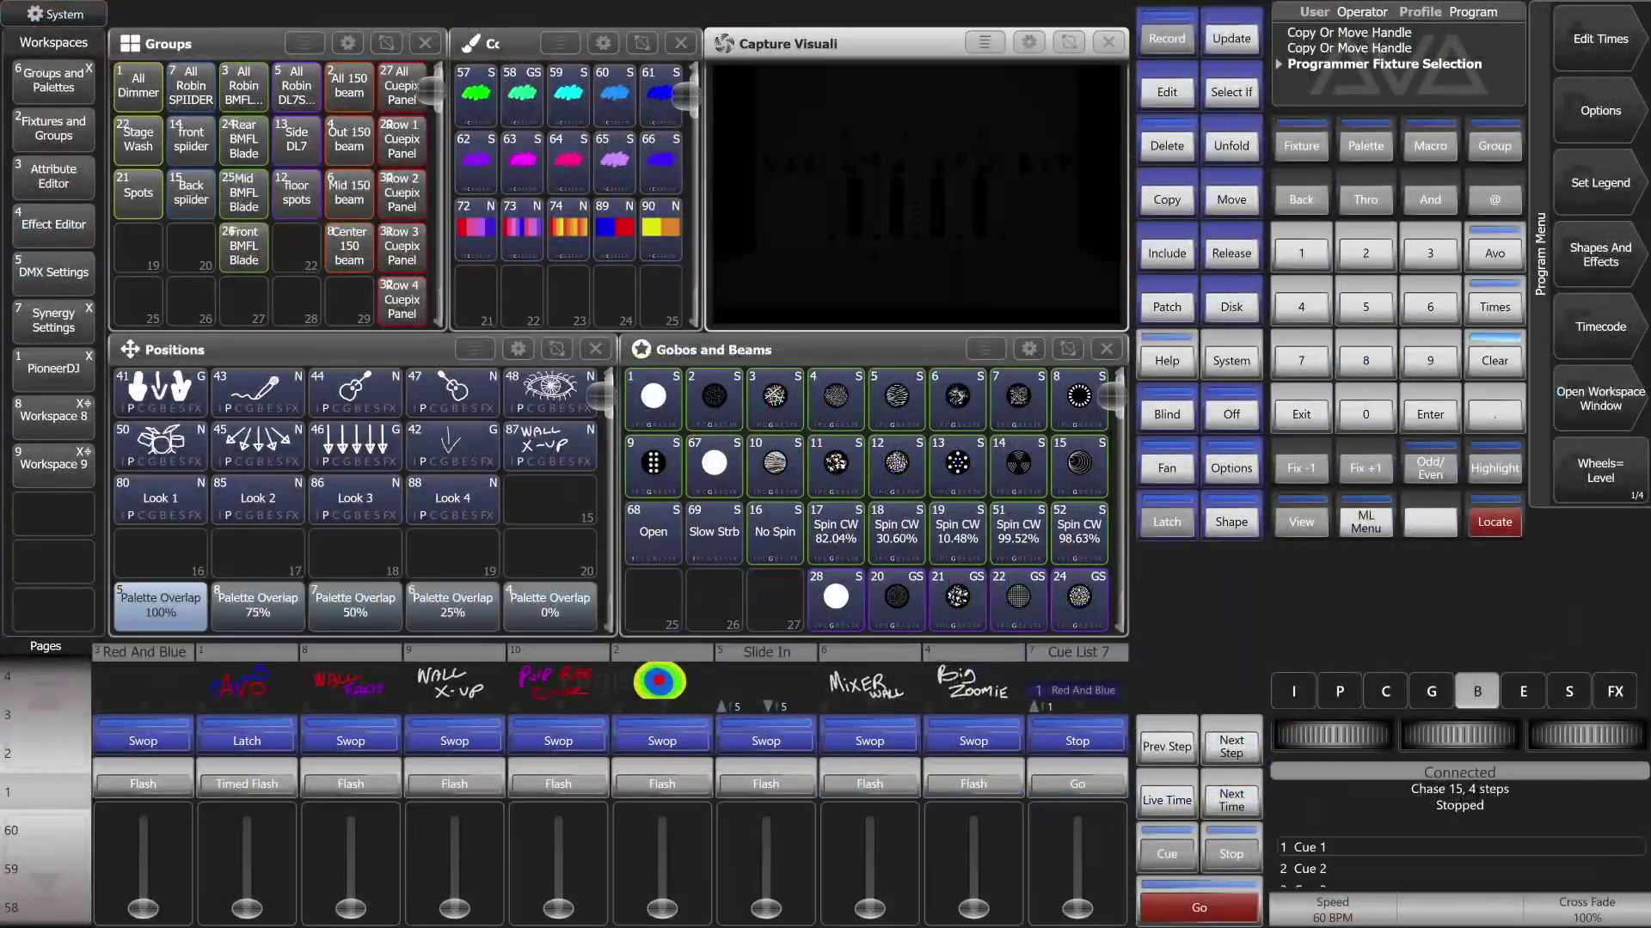
- Switch to the Avolites Titan console and open the Playbacks window in the workspace
left_click(1297, 526)
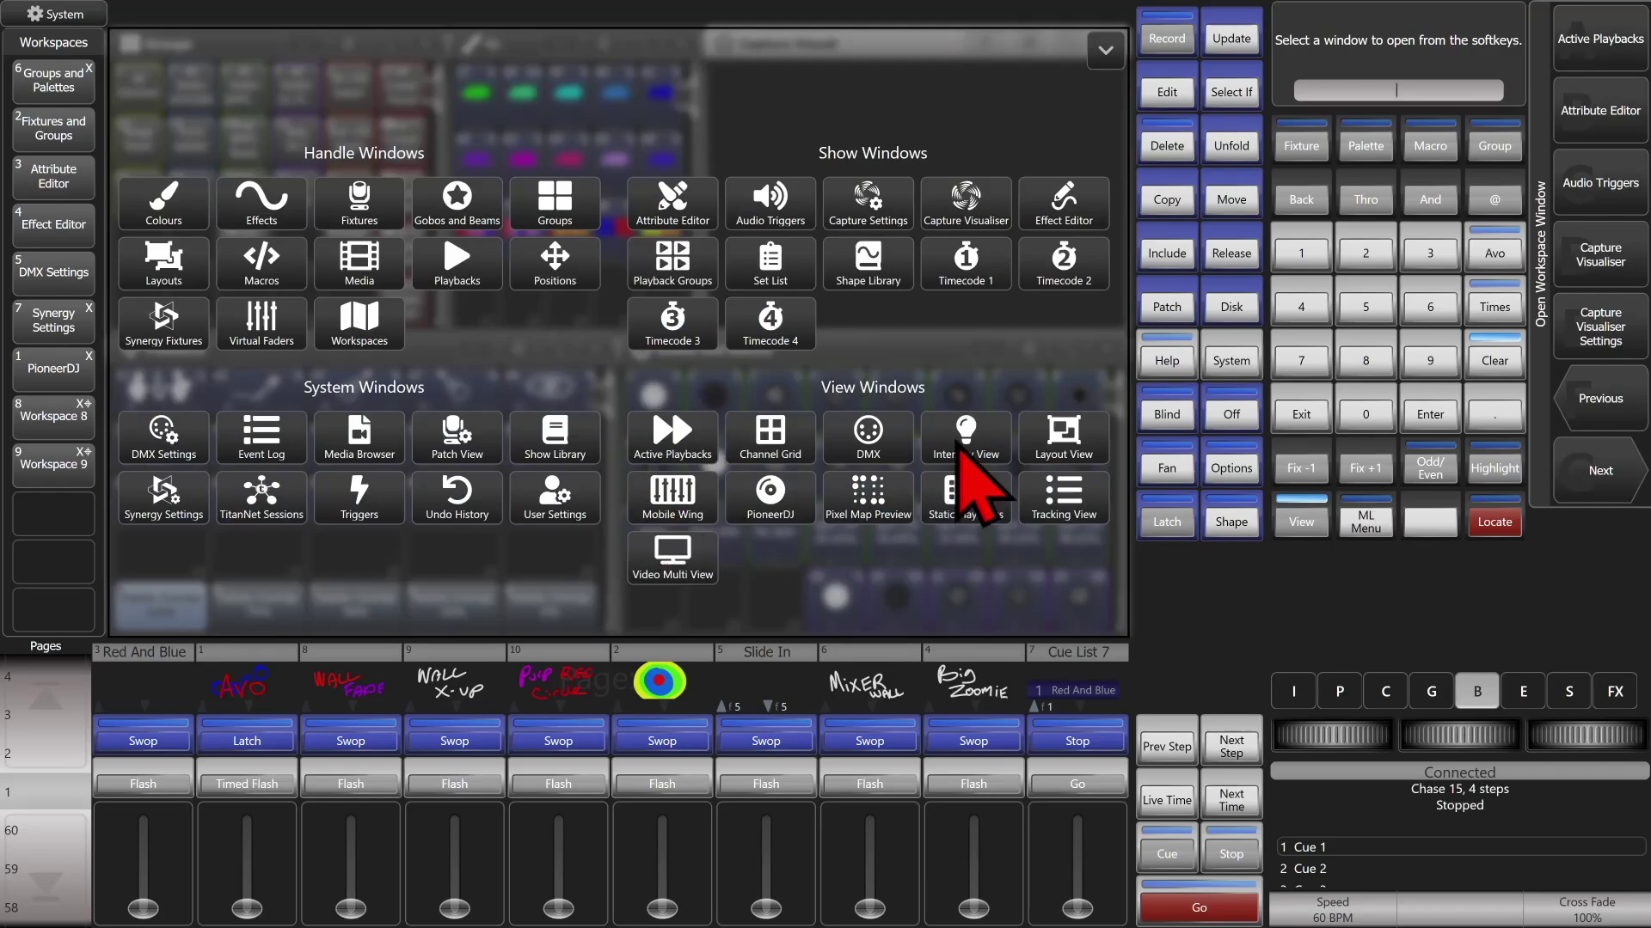
left_click(468, 273)
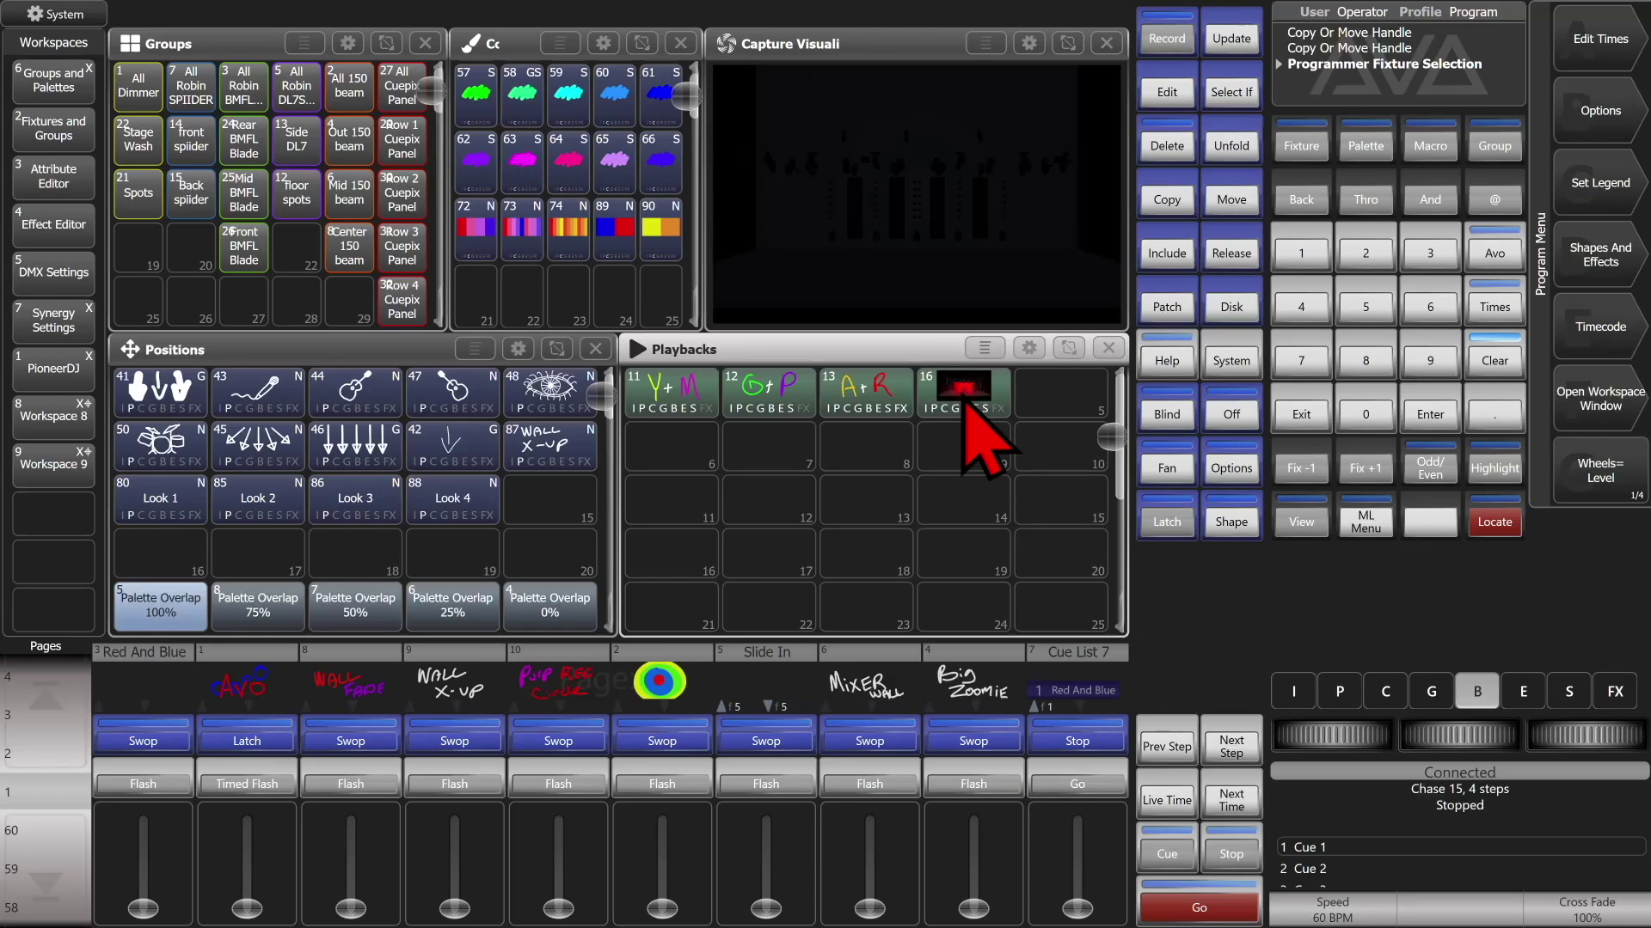
- Locate the fixtures of the All Robin BMFL Blade group and clear the programmer
left_click(239, 96)
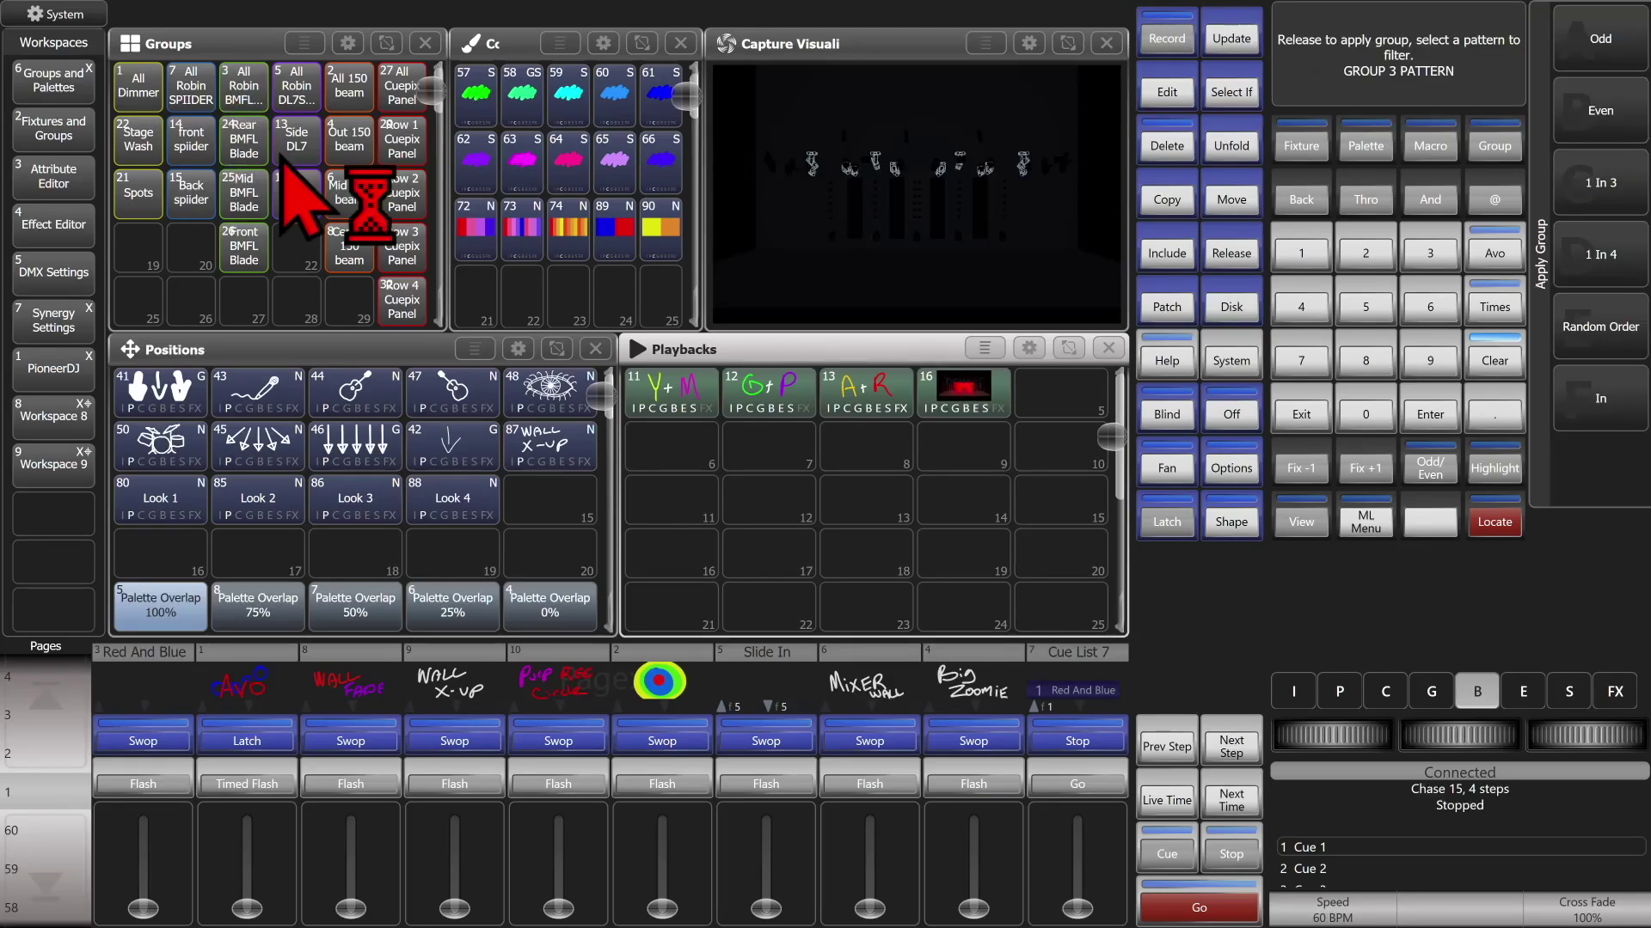
left_click(1497, 524)
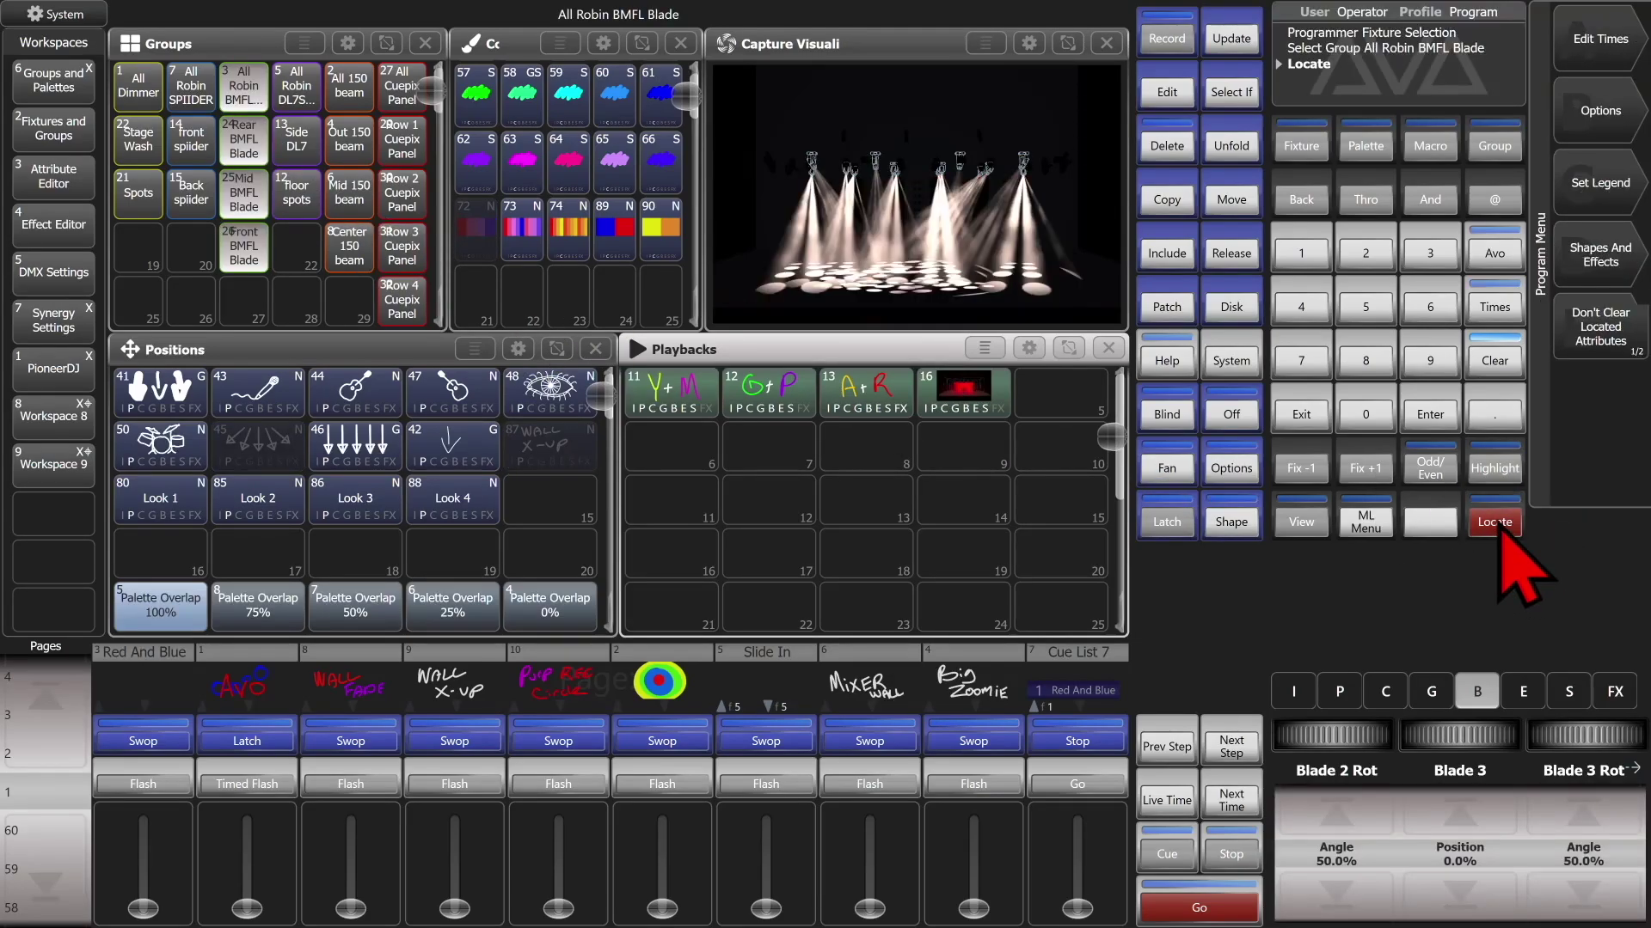
left_click(1496, 368)
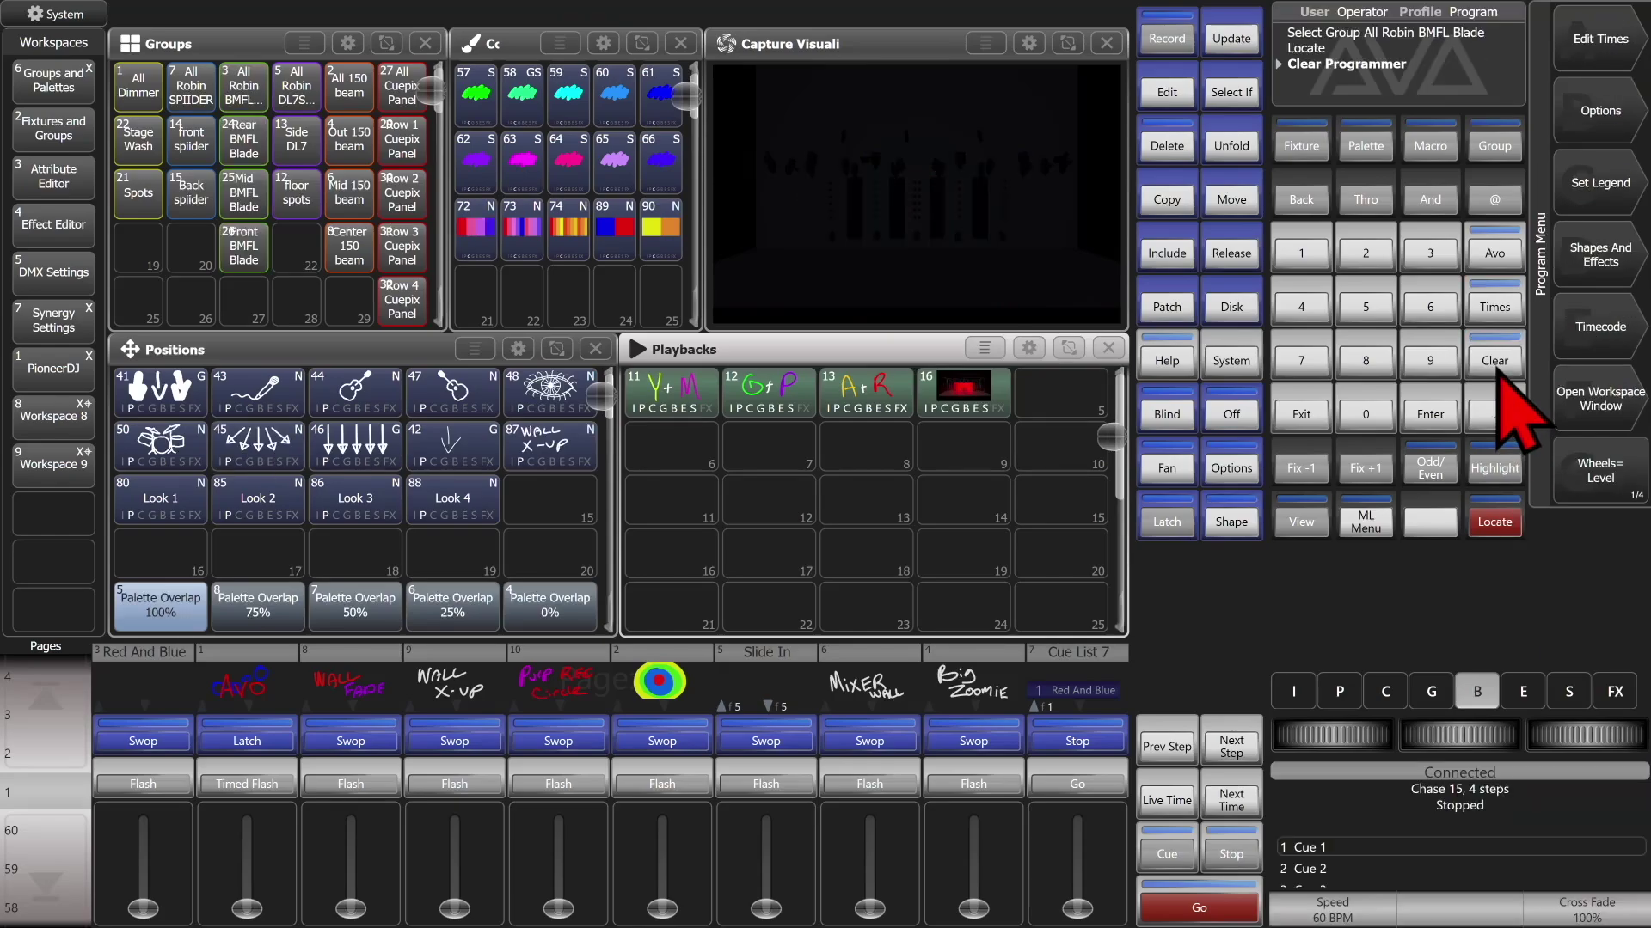
- Fire the recorded red cue from the Playbacks window to check the look, and release it
left_click(964, 404)
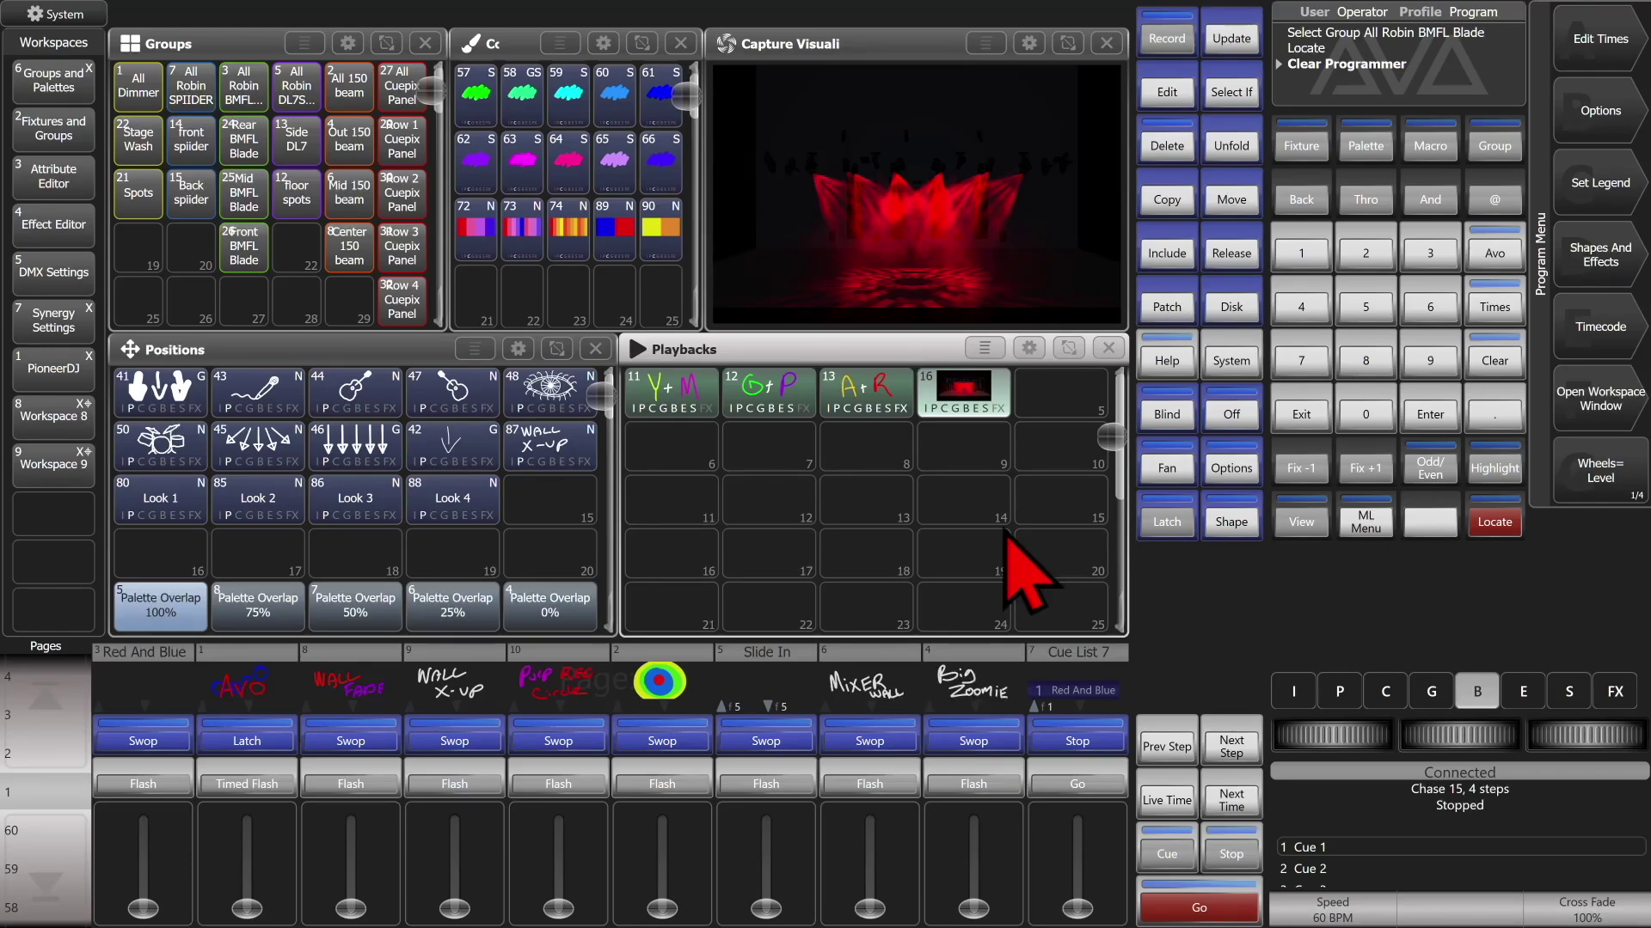
left_click(979, 404)
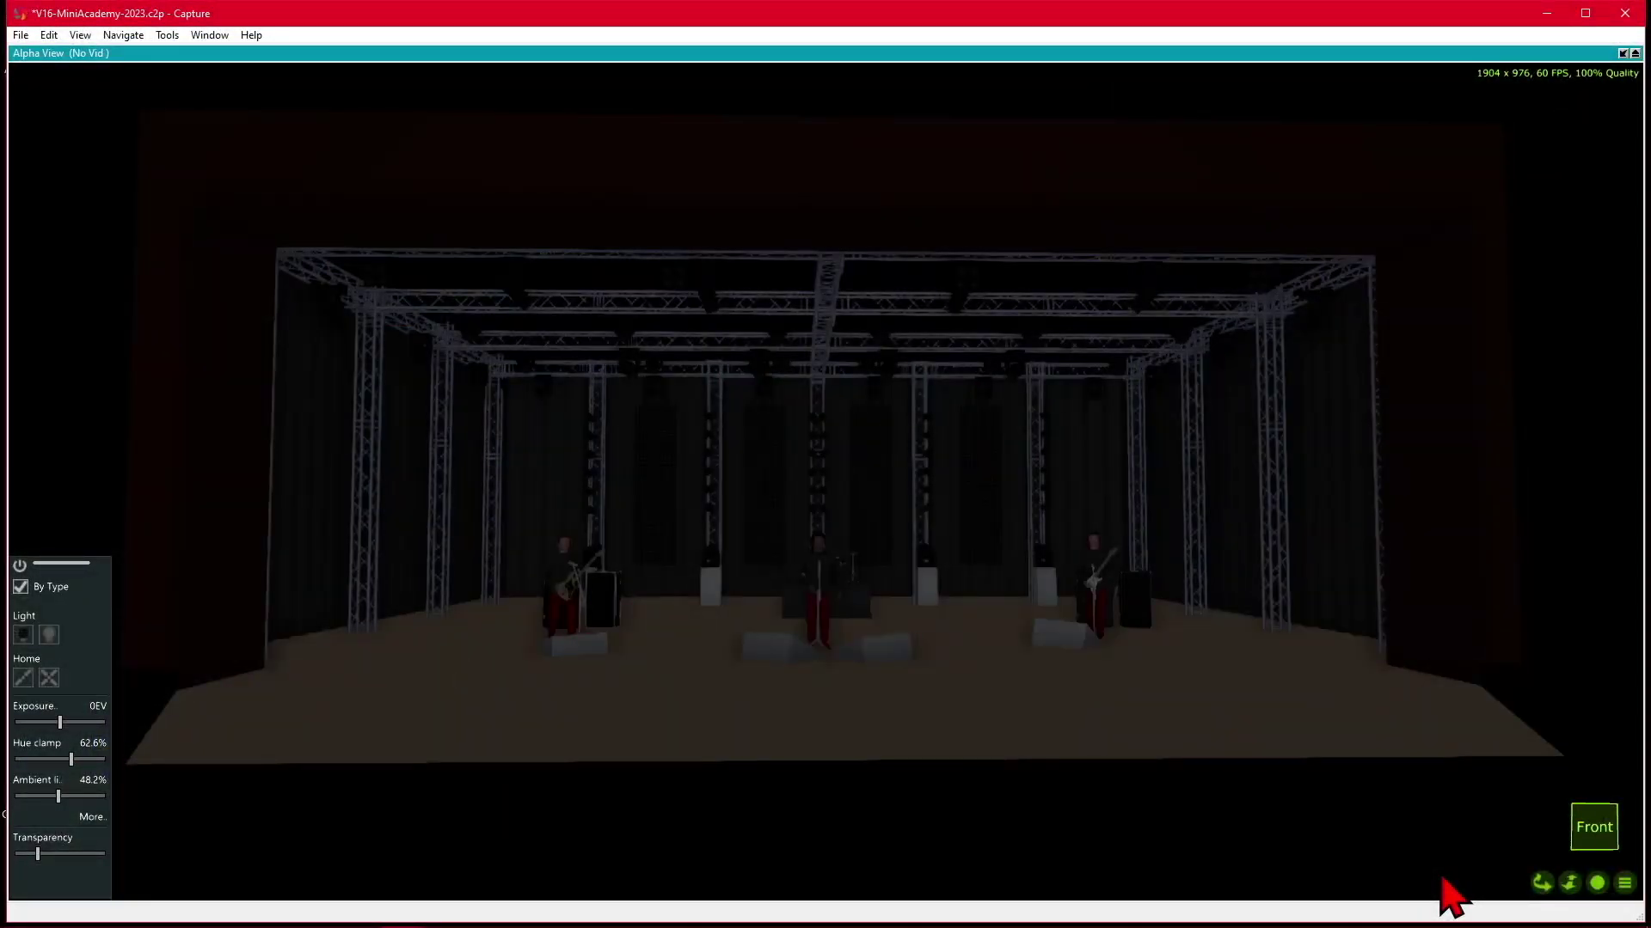
- Switch to Capture, select and home the BMFL Blade fixtures on the overhead trusses, and set their iris to 100%
left_click(713, 314)
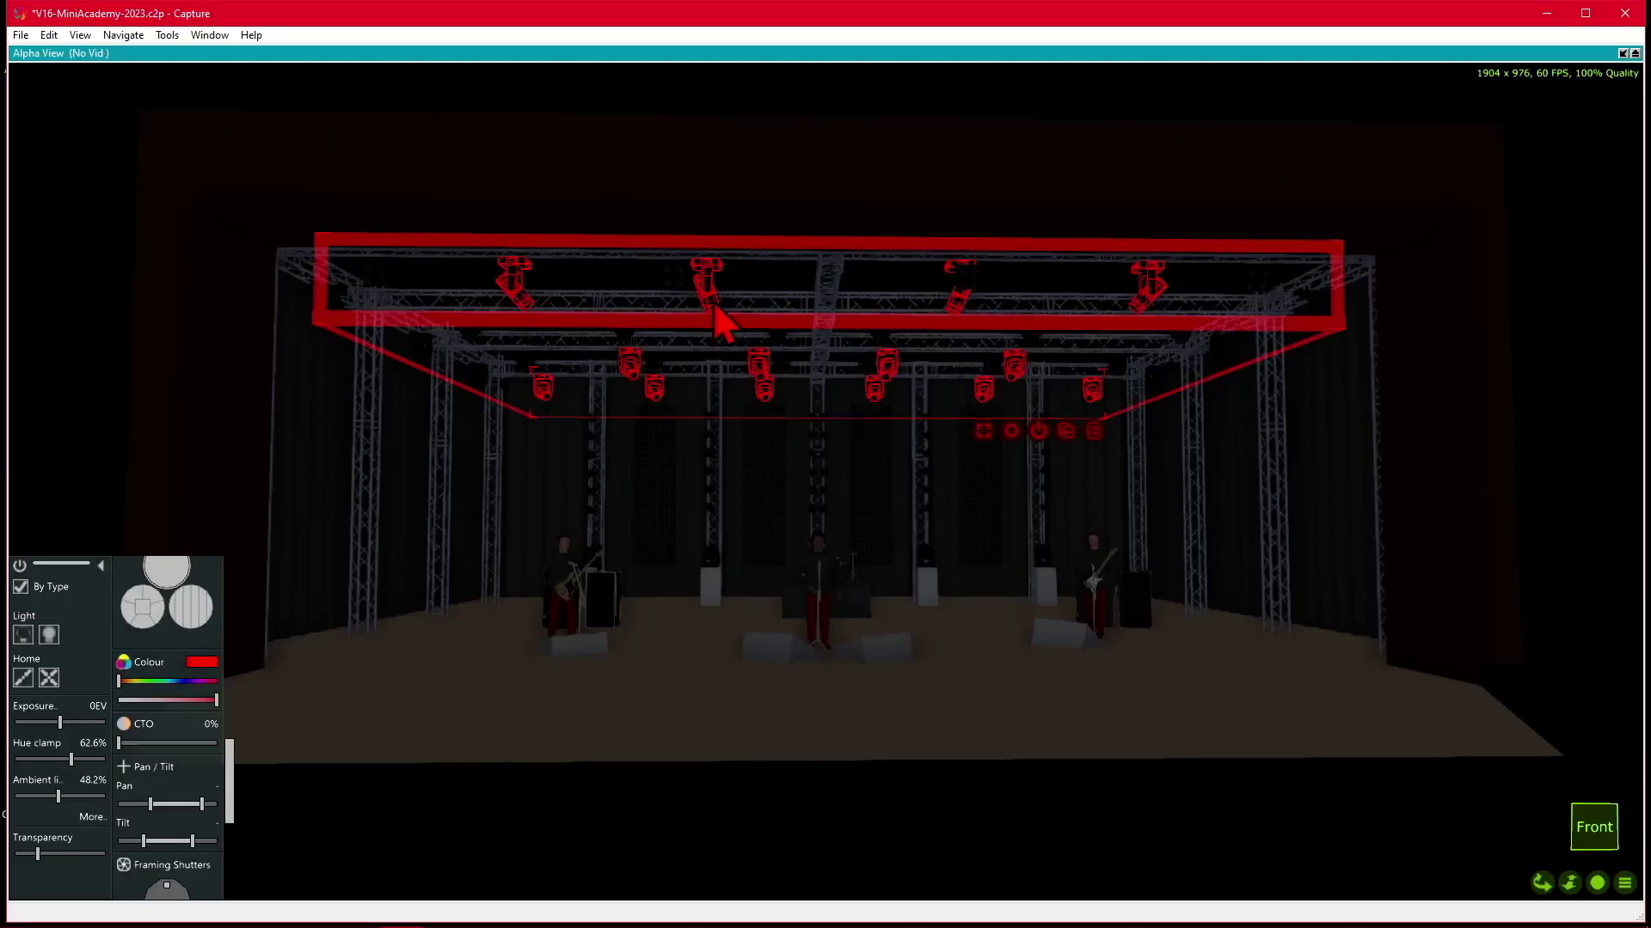
left_click(49, 683)
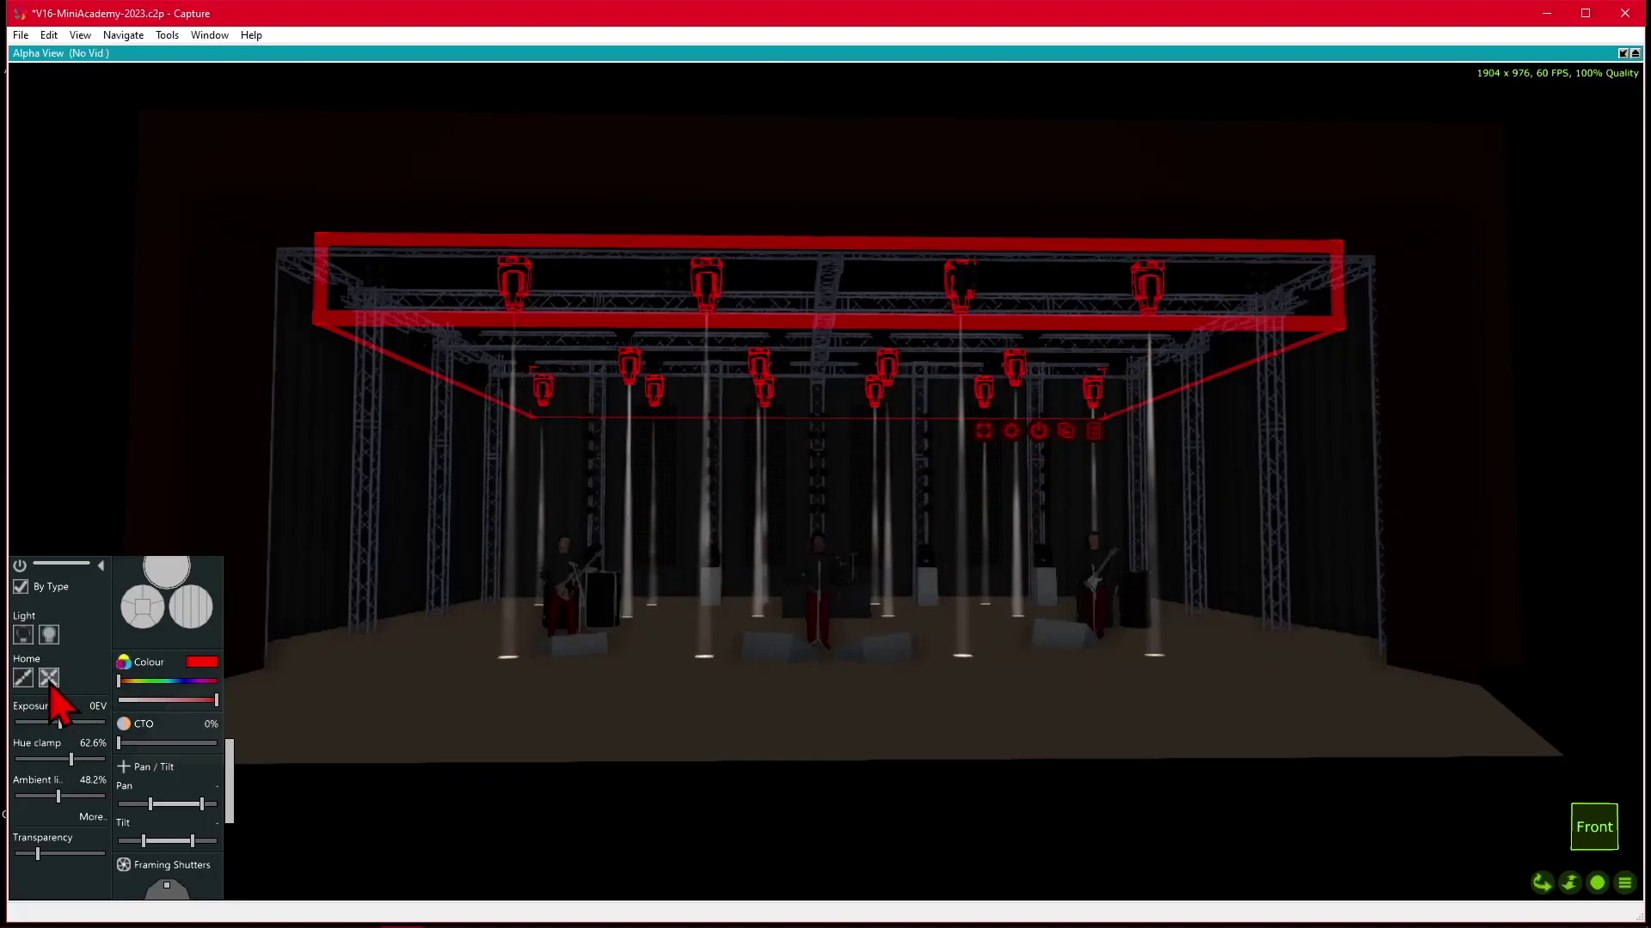
left_click_drag(228, 756, 225, 875)
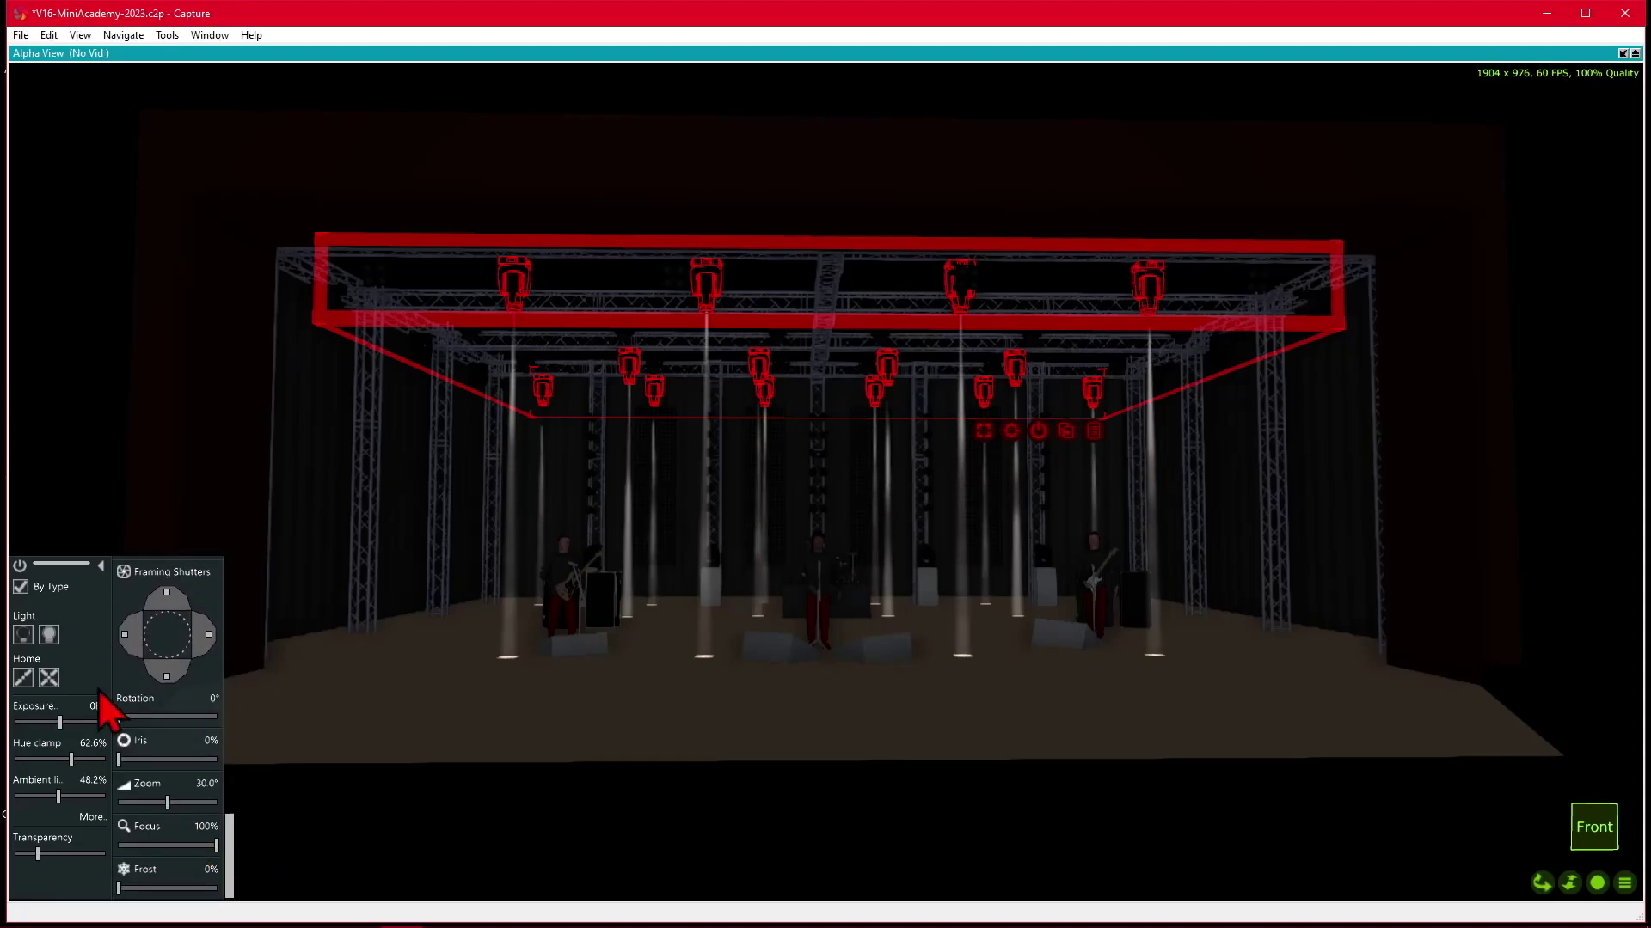
left_click_drag(122, 760, 216, 759)
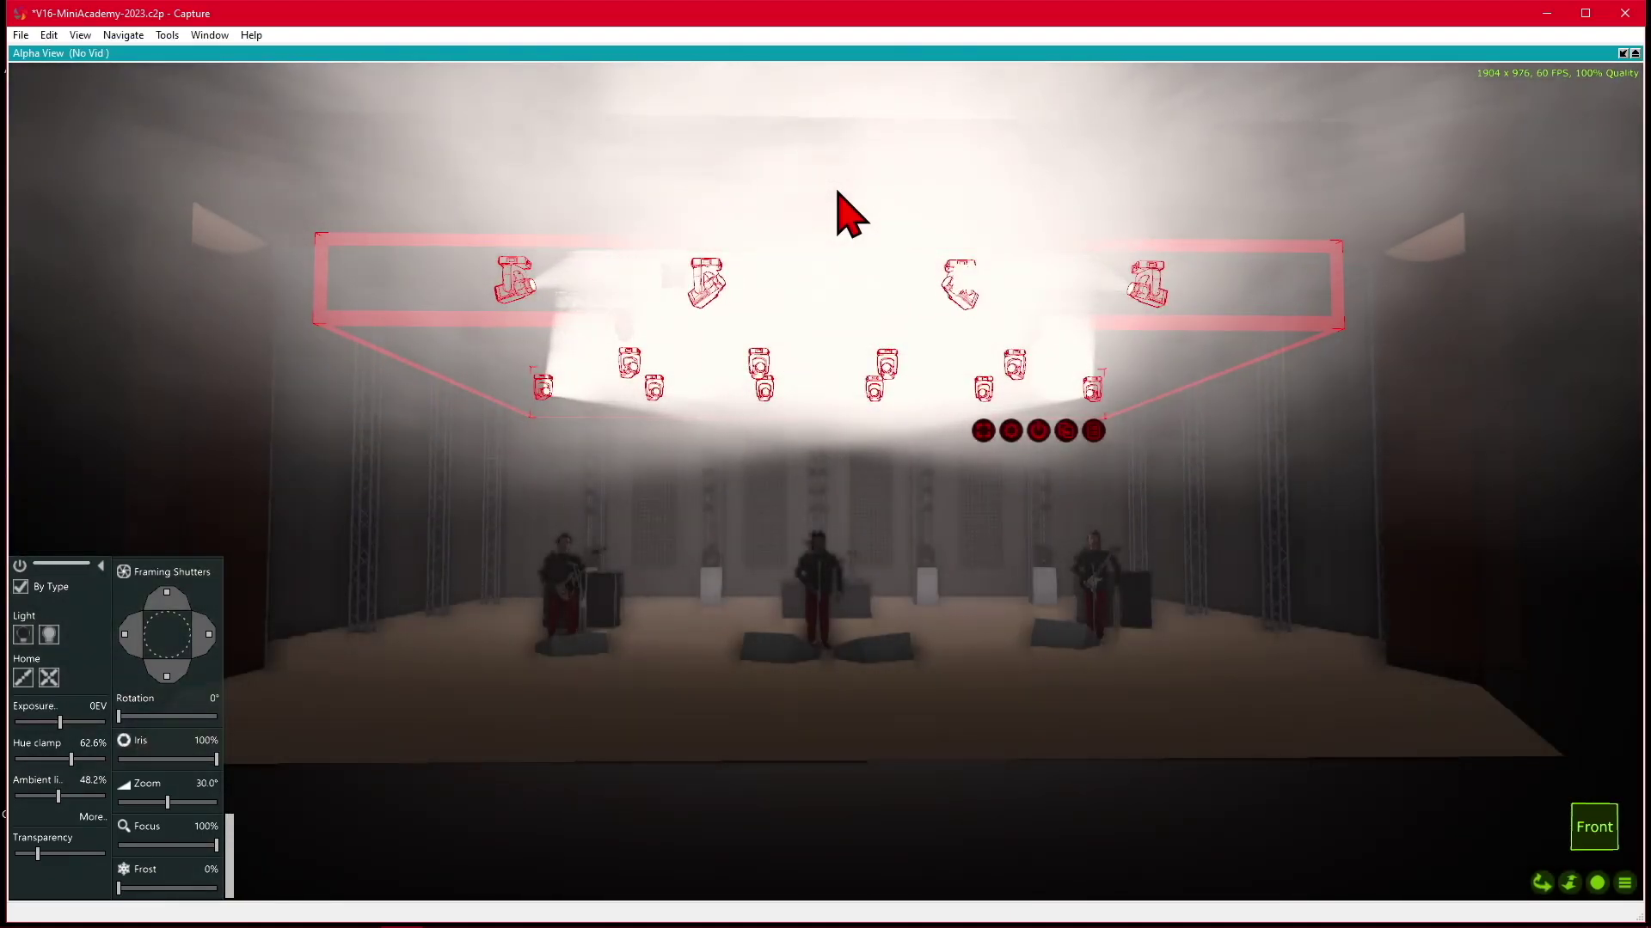
- Record the upward-aimed beams in TITAN-MOBILE as type Position Palette with mode Fixture
left_click(1596, 887)
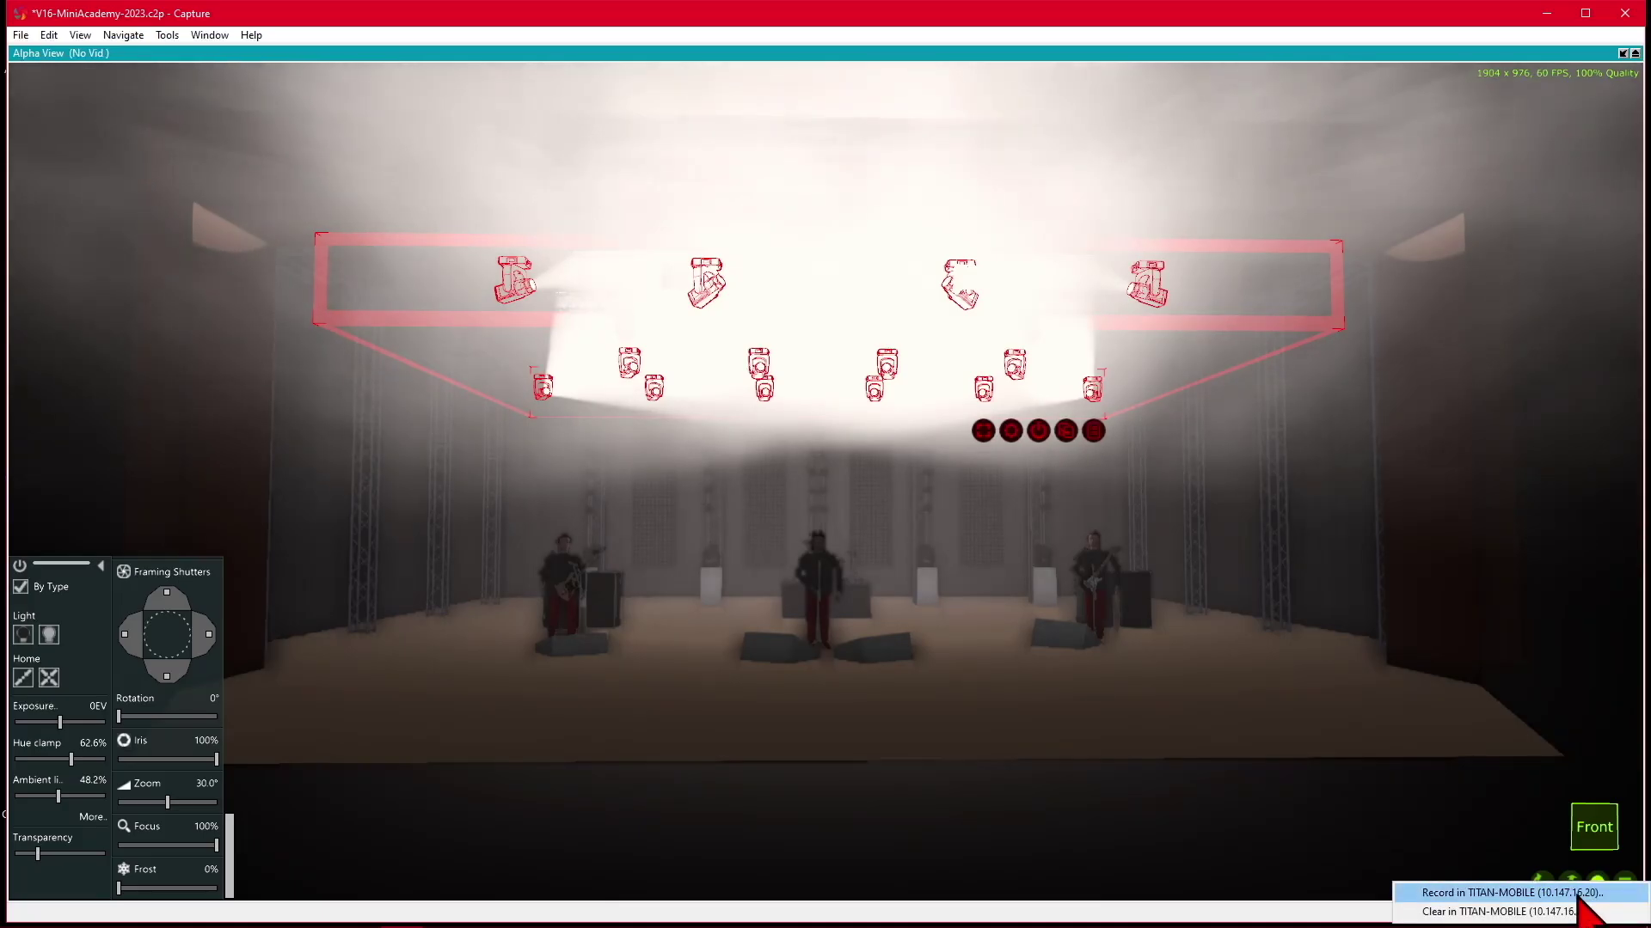
left_click(1578, 894)
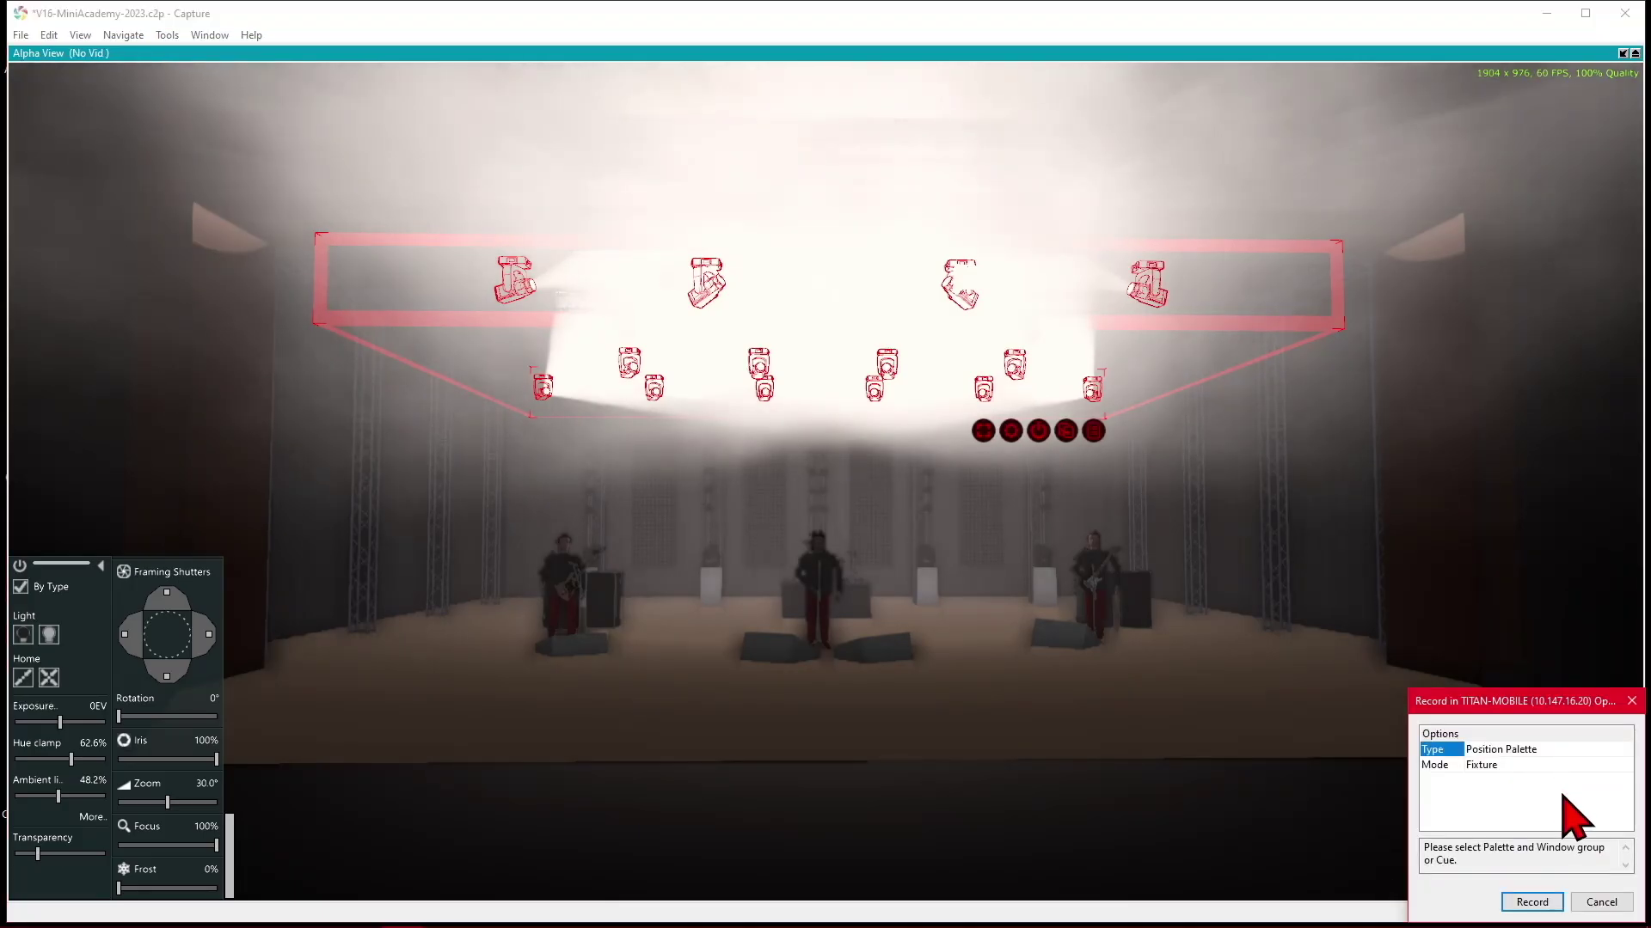
left_click(1539, 899)
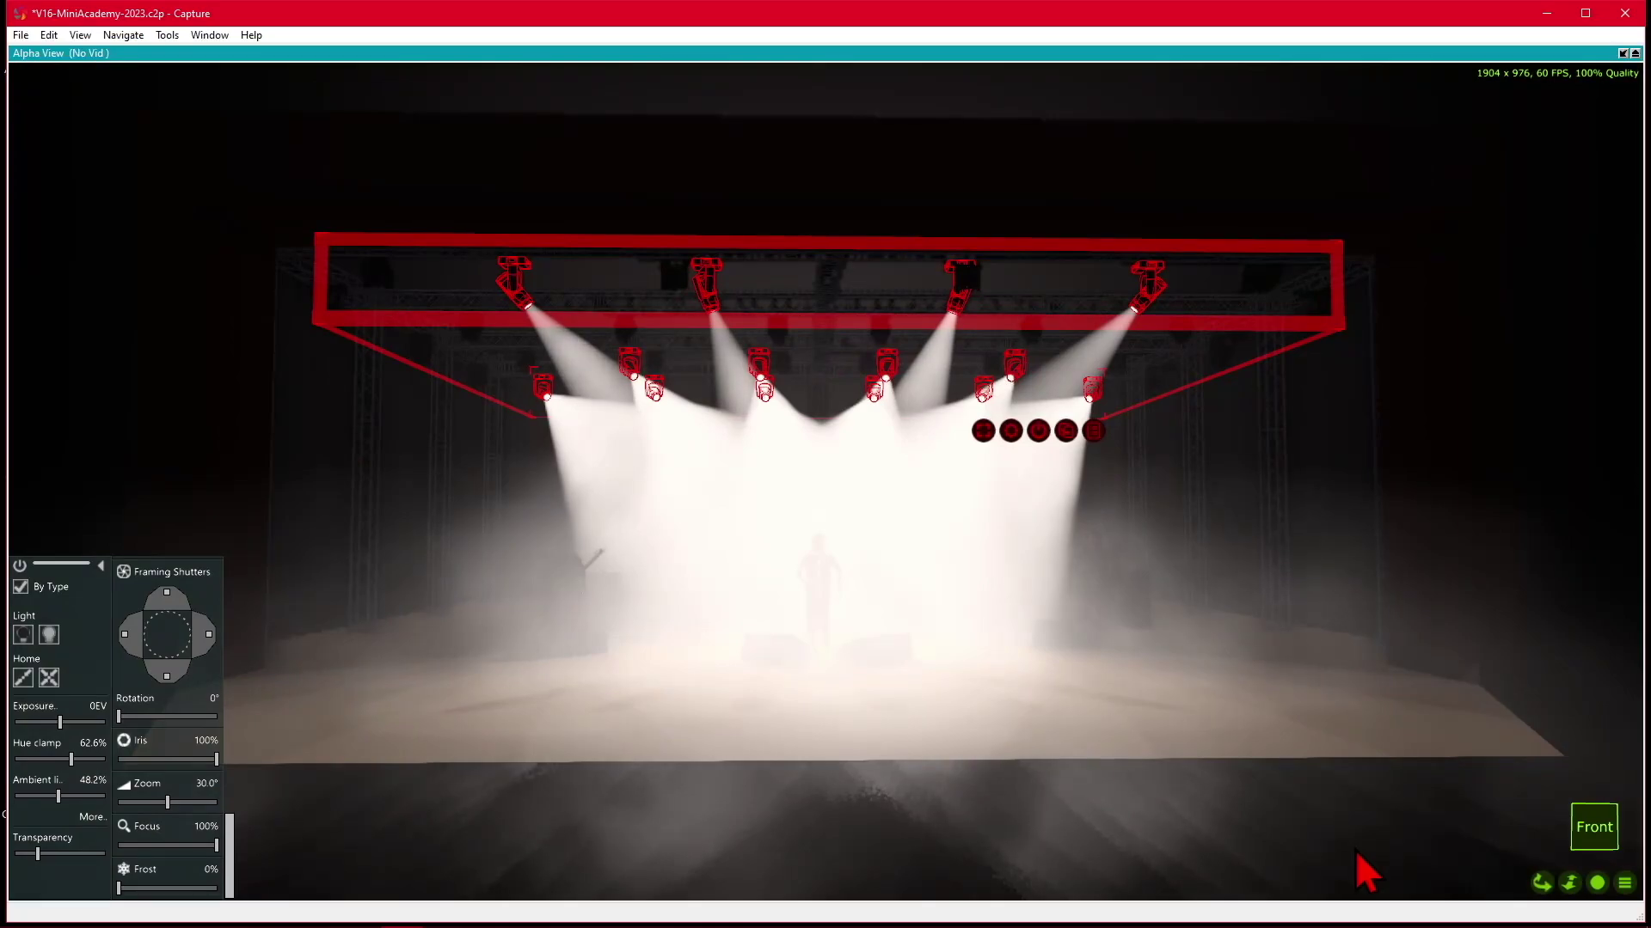
- Record the beams aimed down at centre stage as a Position Palette with mode Fixture, and clear all programmers on the Titan console
right_click(1597, 883)
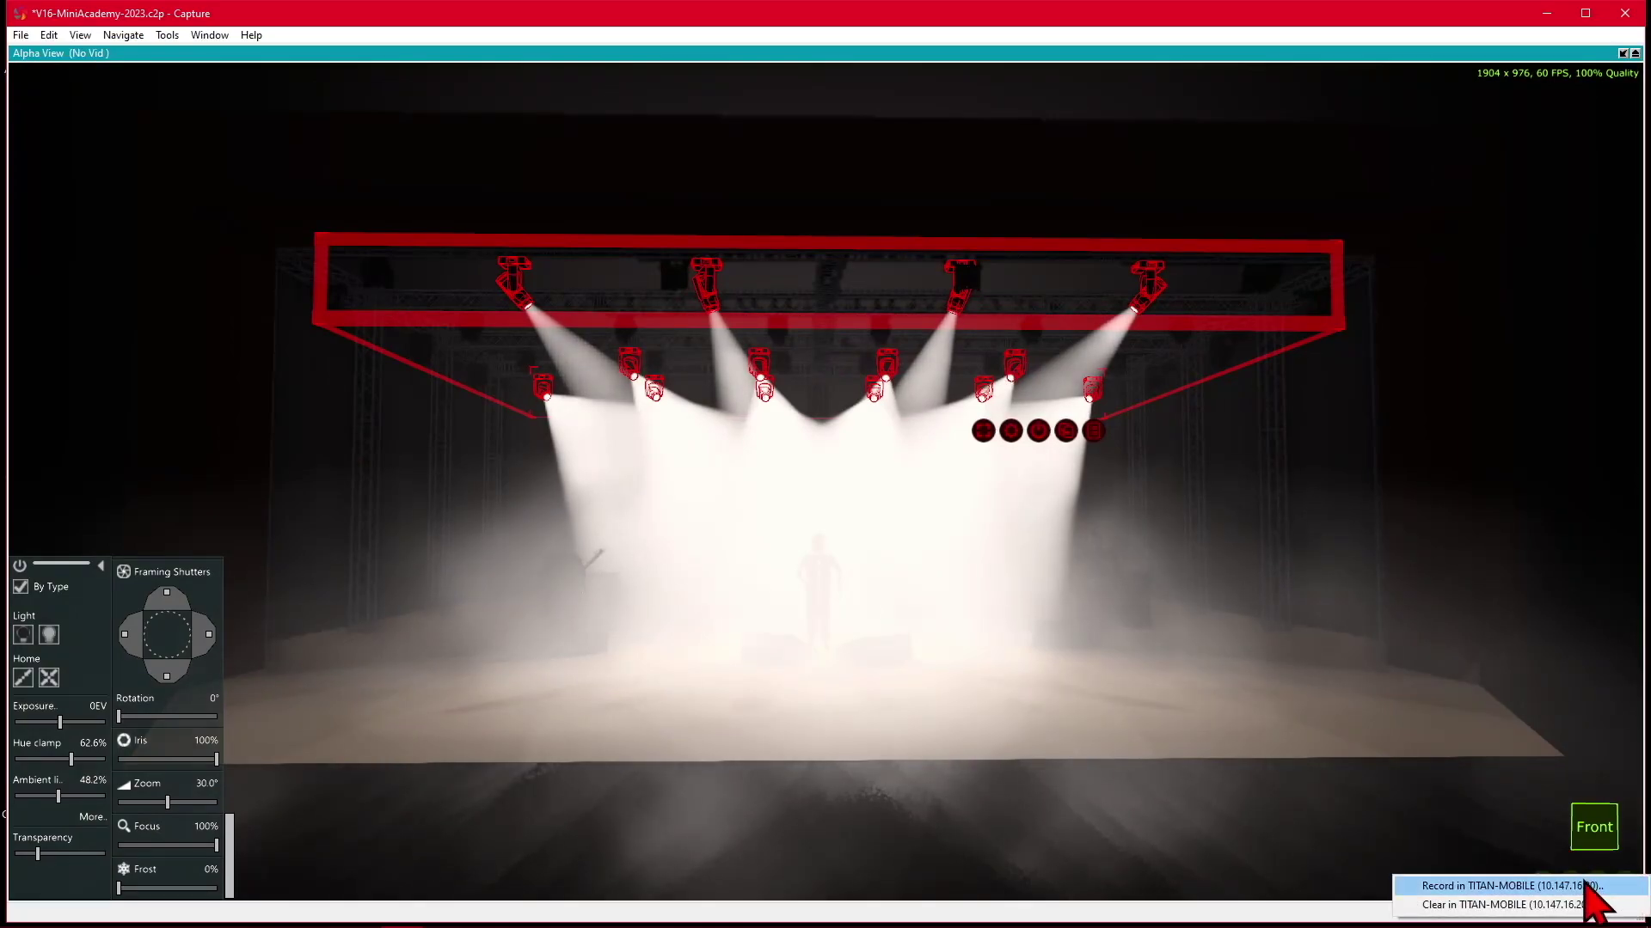
left_click(1585, 885)
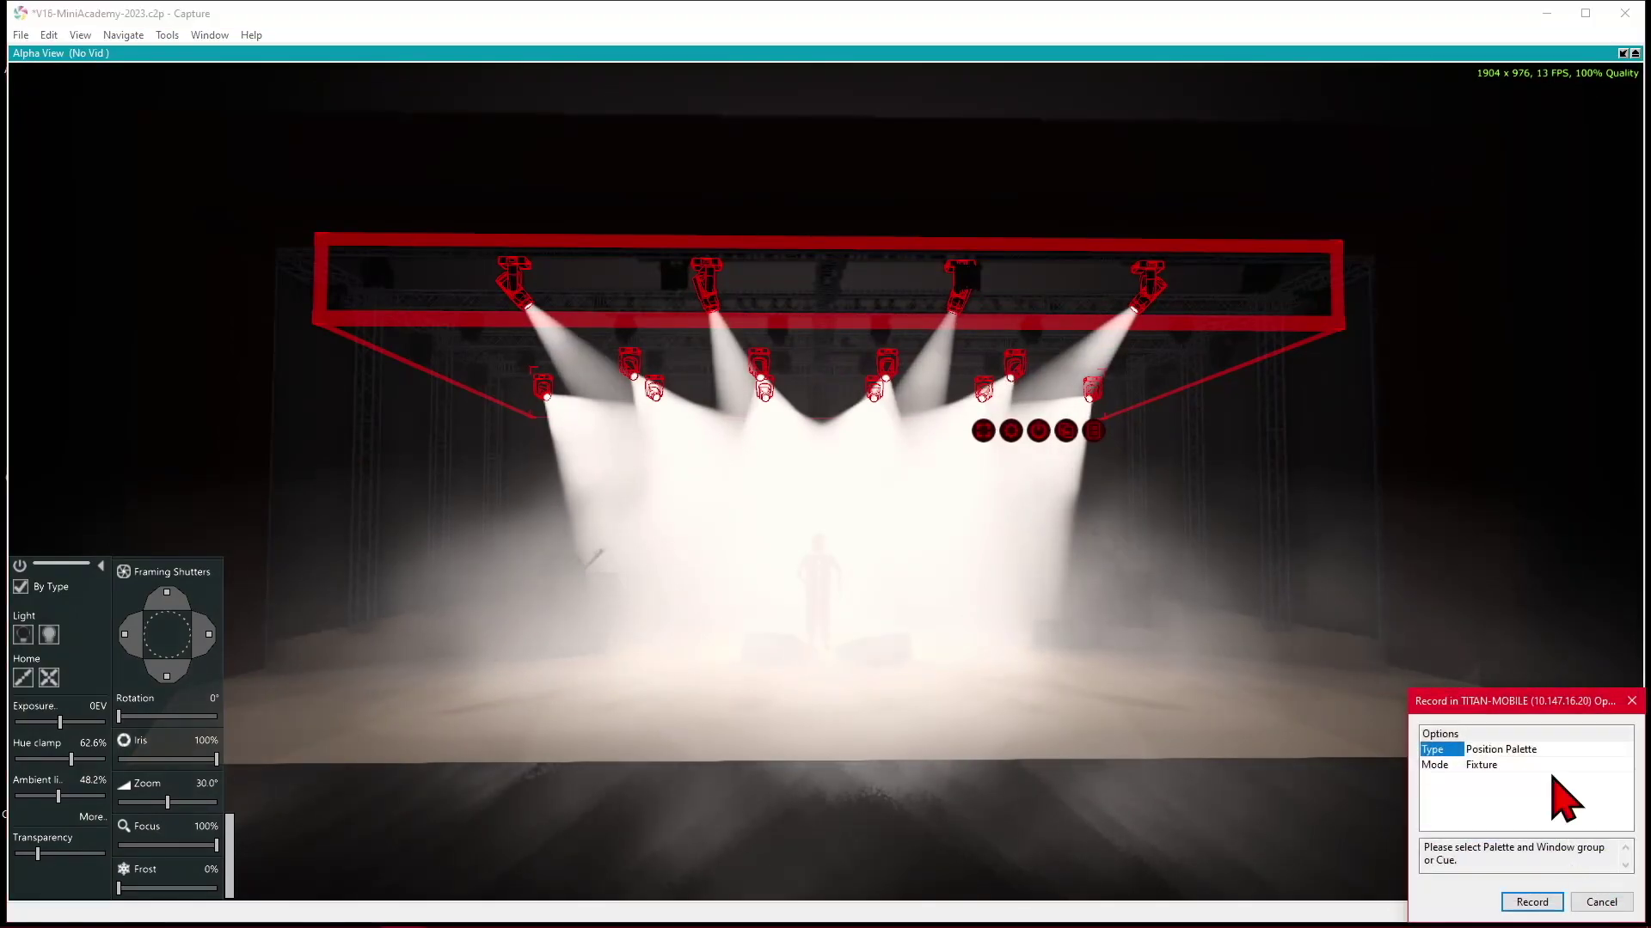
left_click(1539, 903)
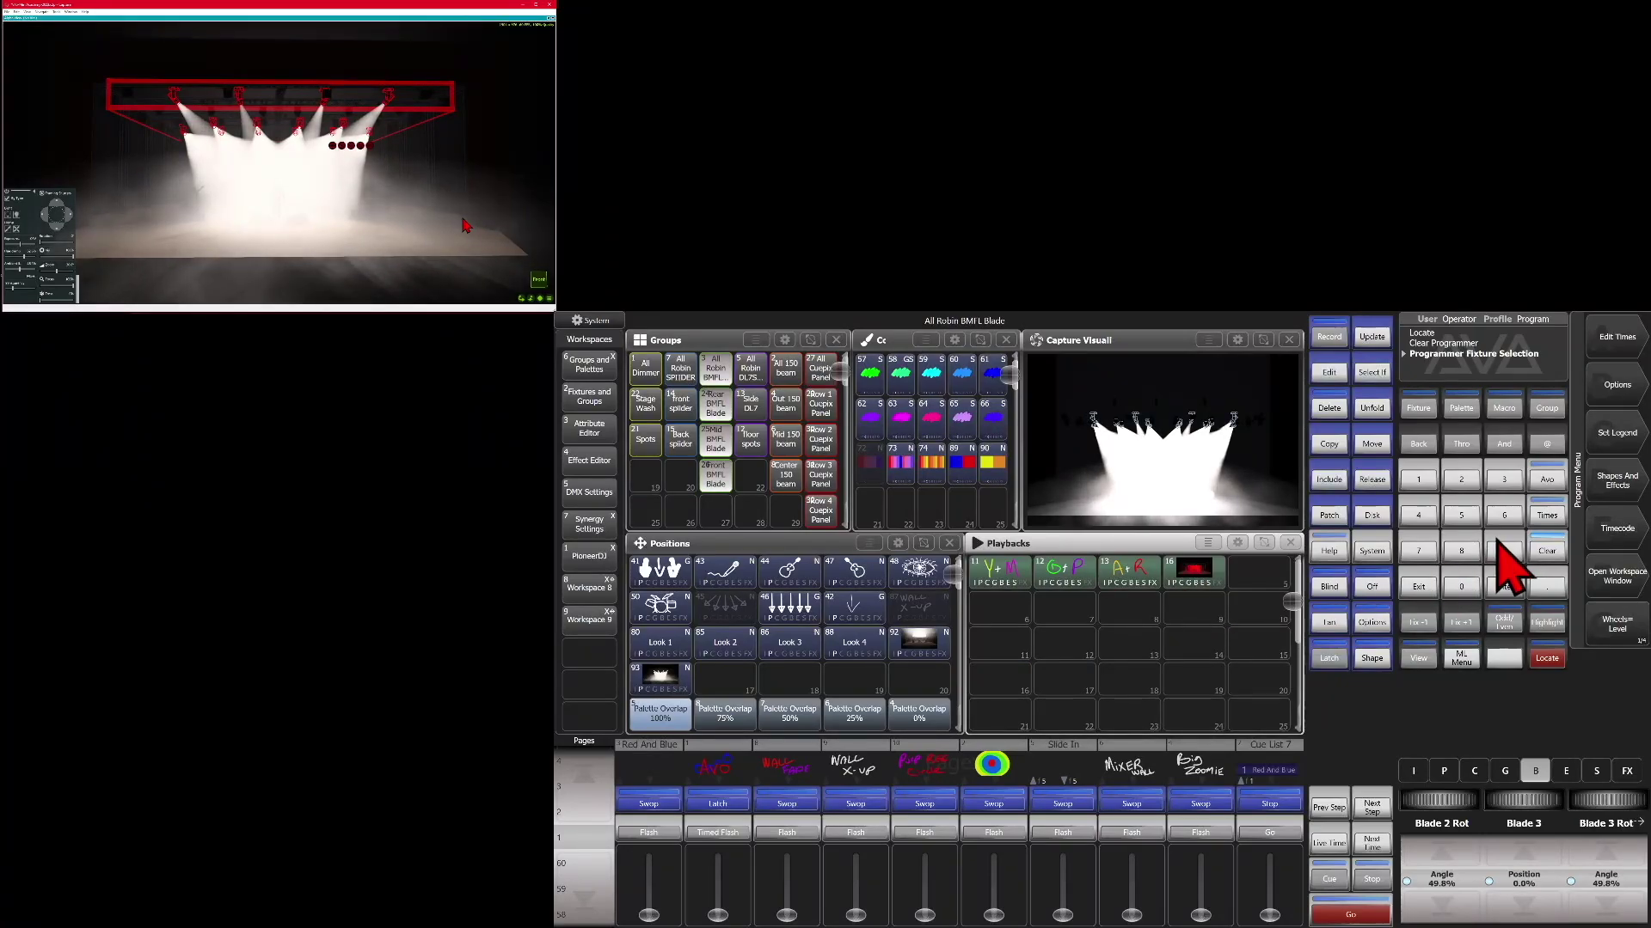
left_click(1547, 551)
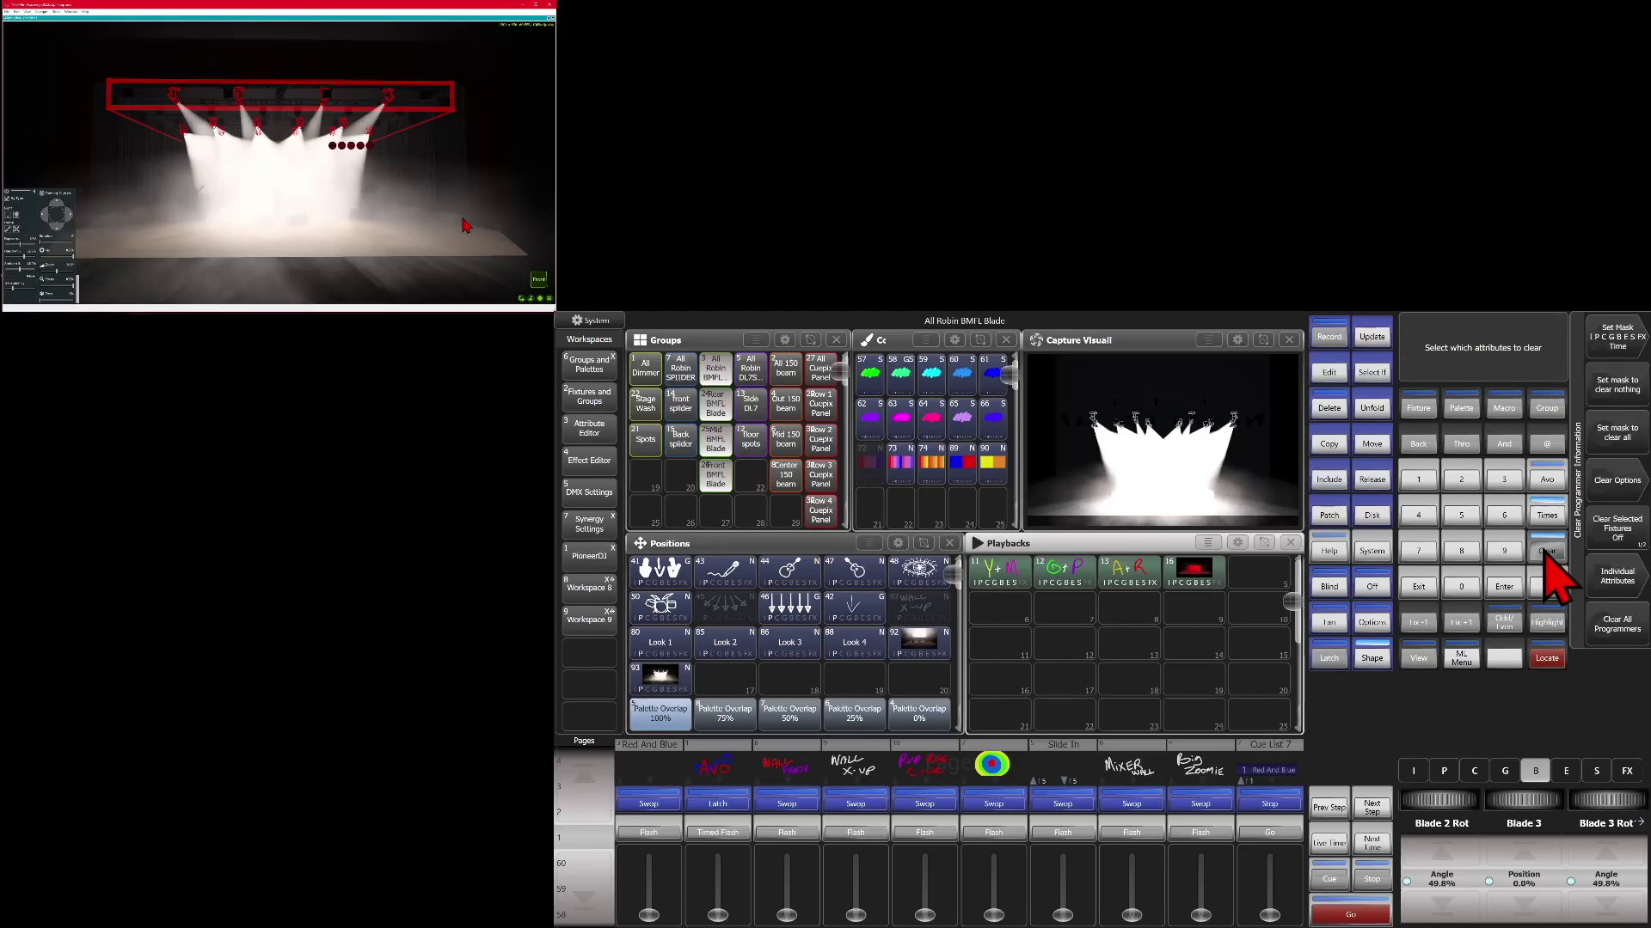
left_click(1620, 636)
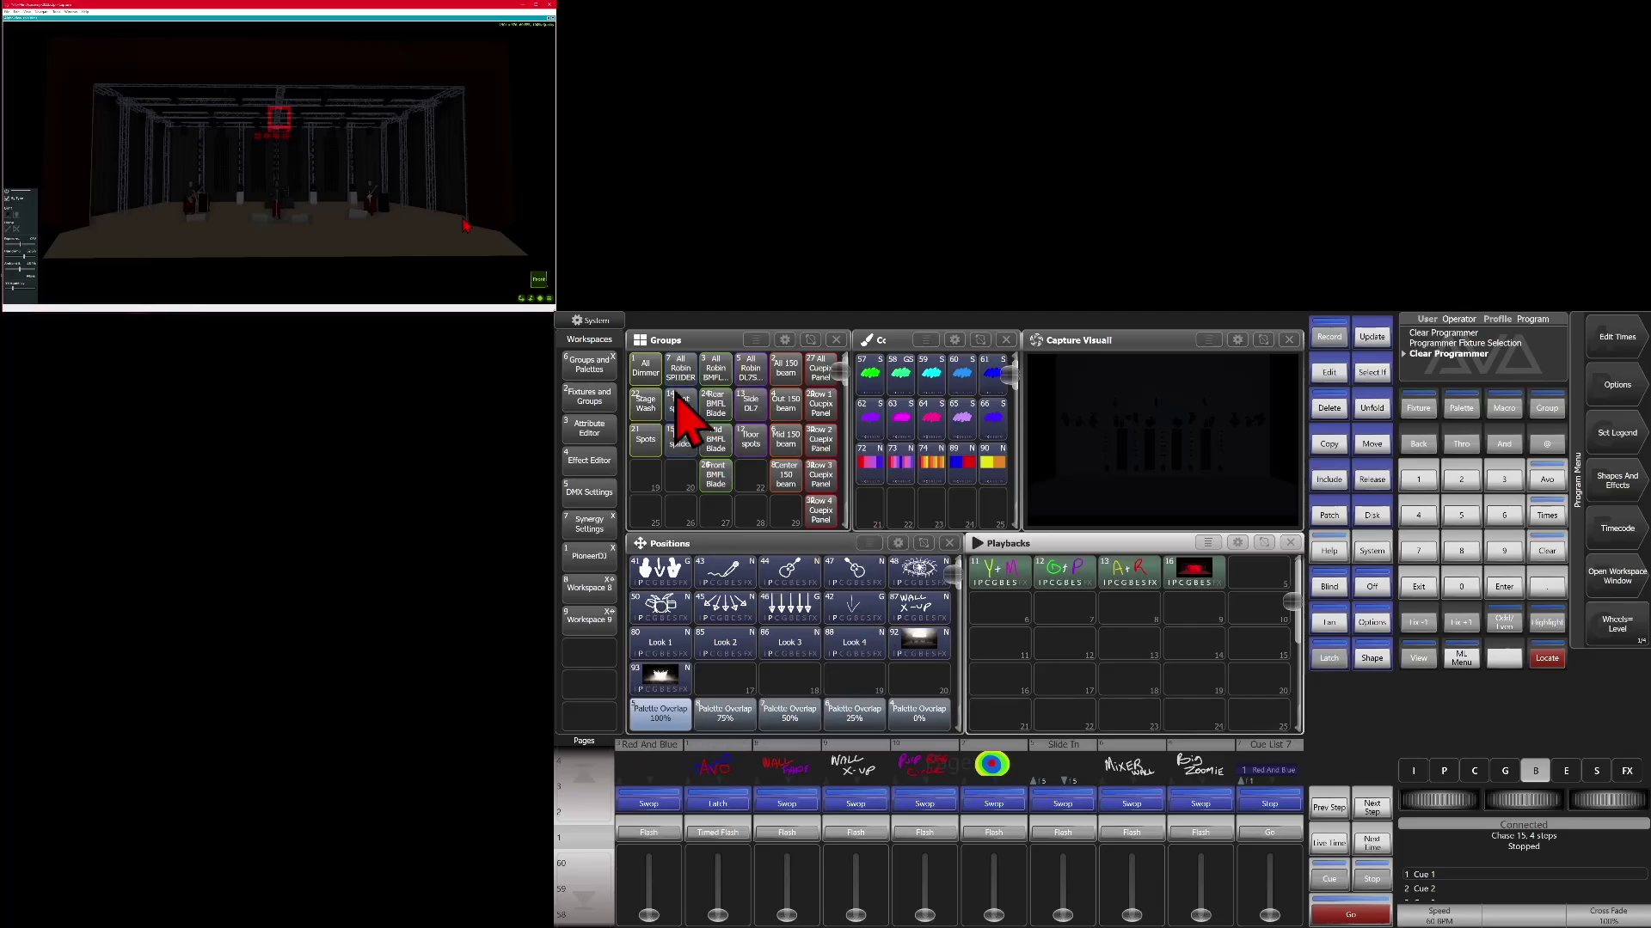
- Locate the All Robin BMFL Blade group, recall both newly recorded position palettes to check them, and clear the programmer
left_click(713, 370)
left_click(1547, 660)
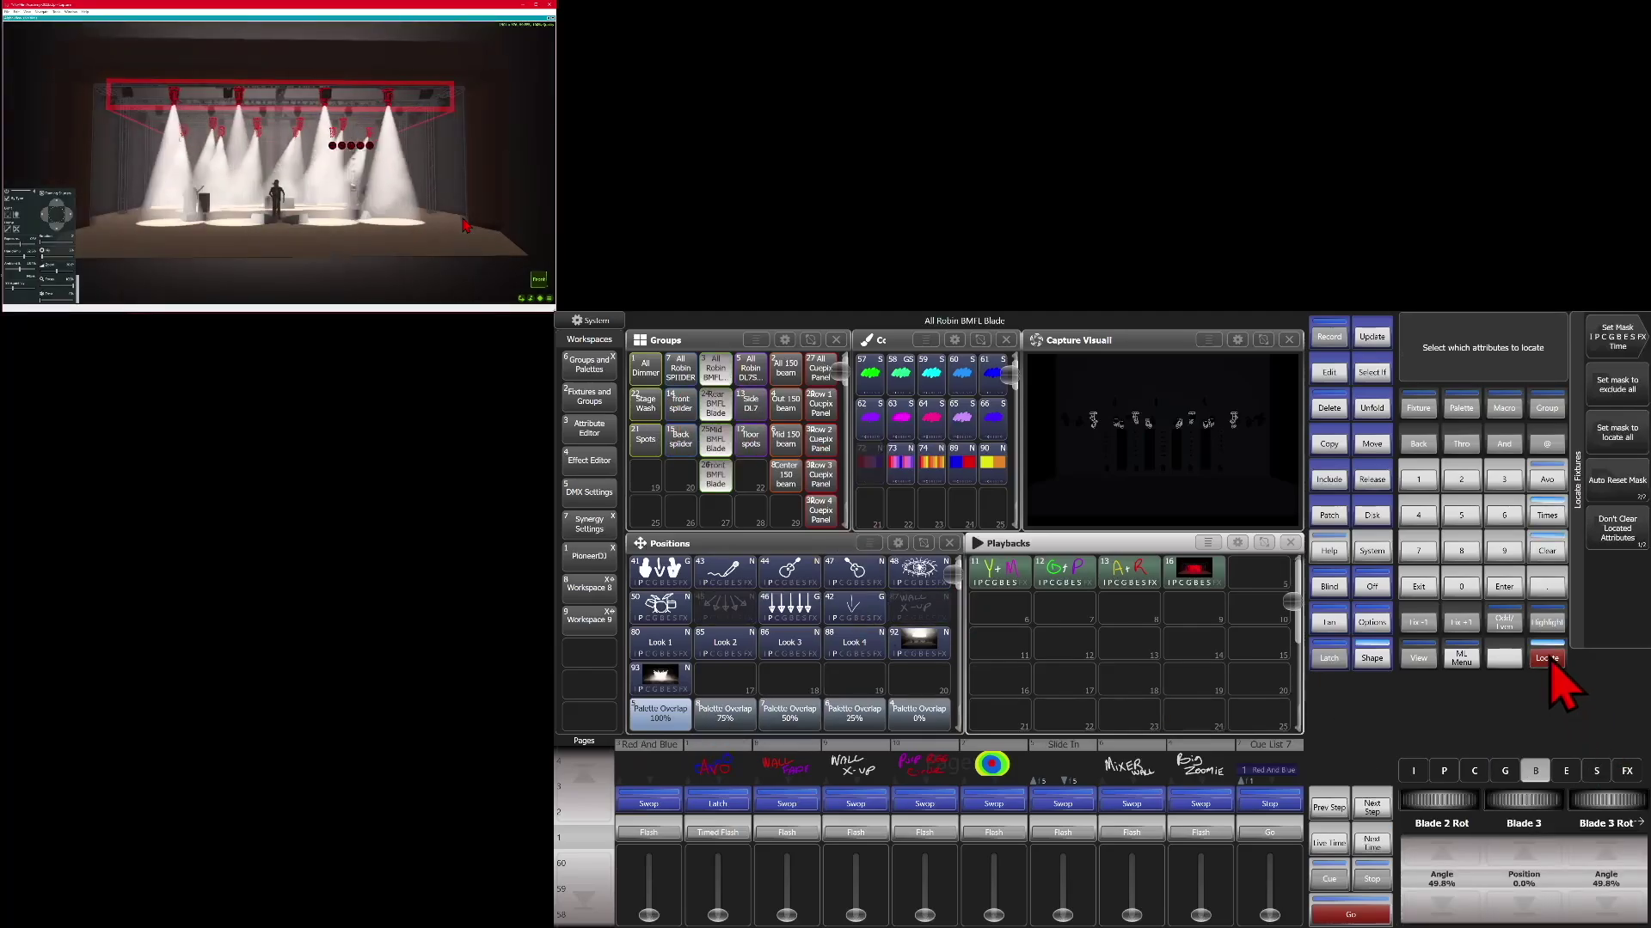
left_click(655, 681)
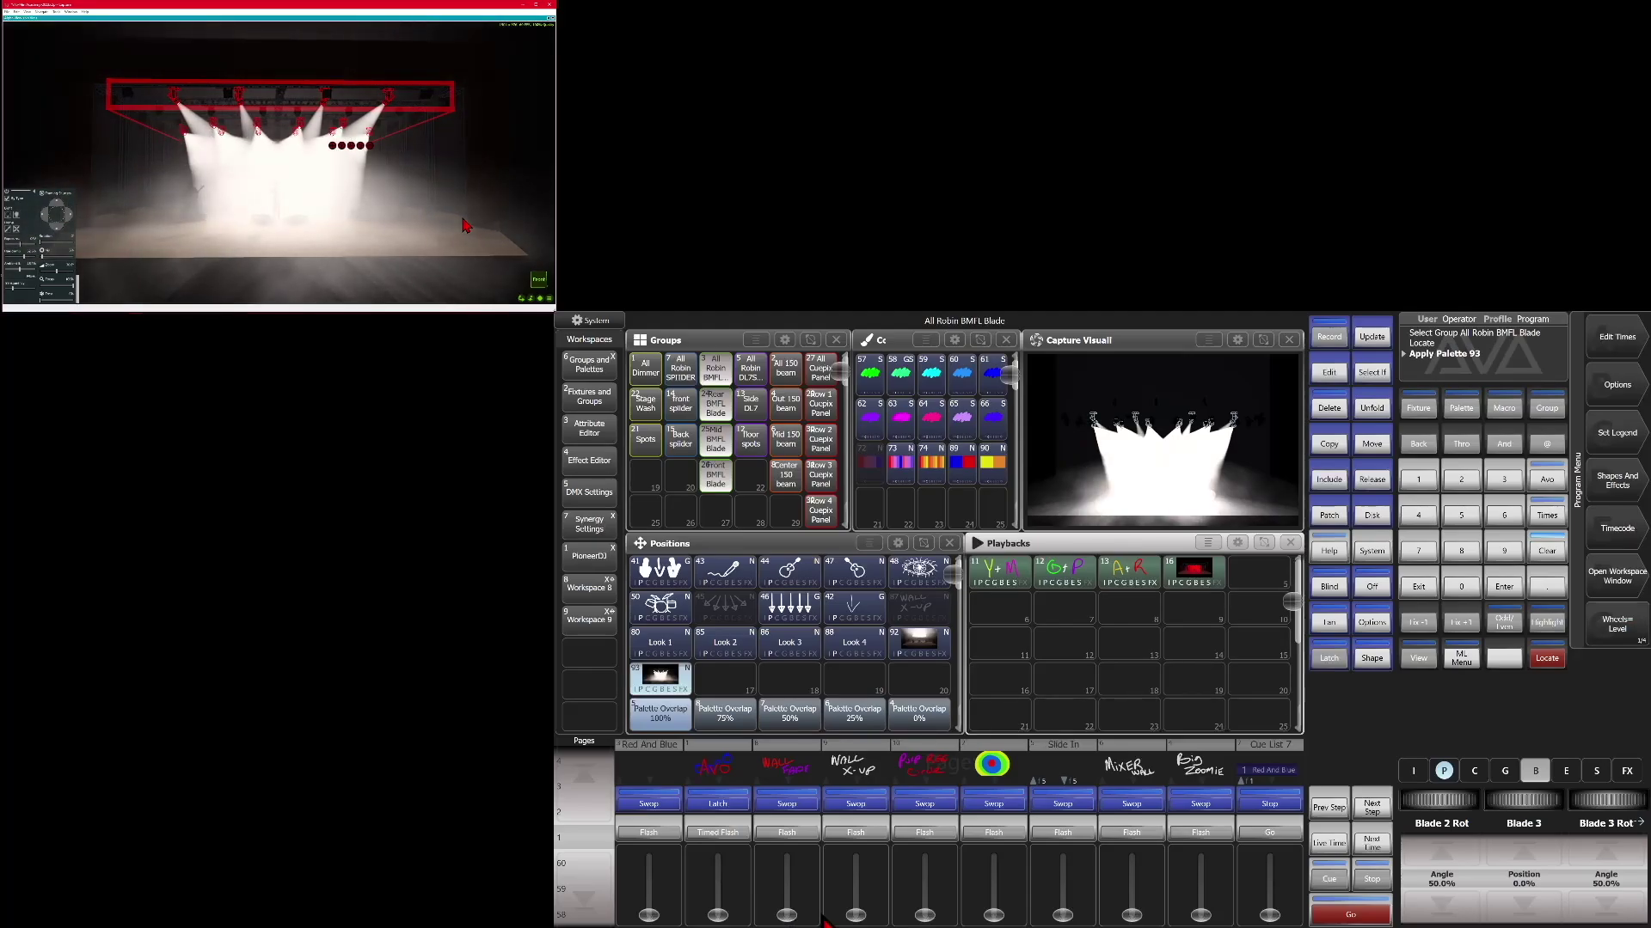
left_click(944, 655)
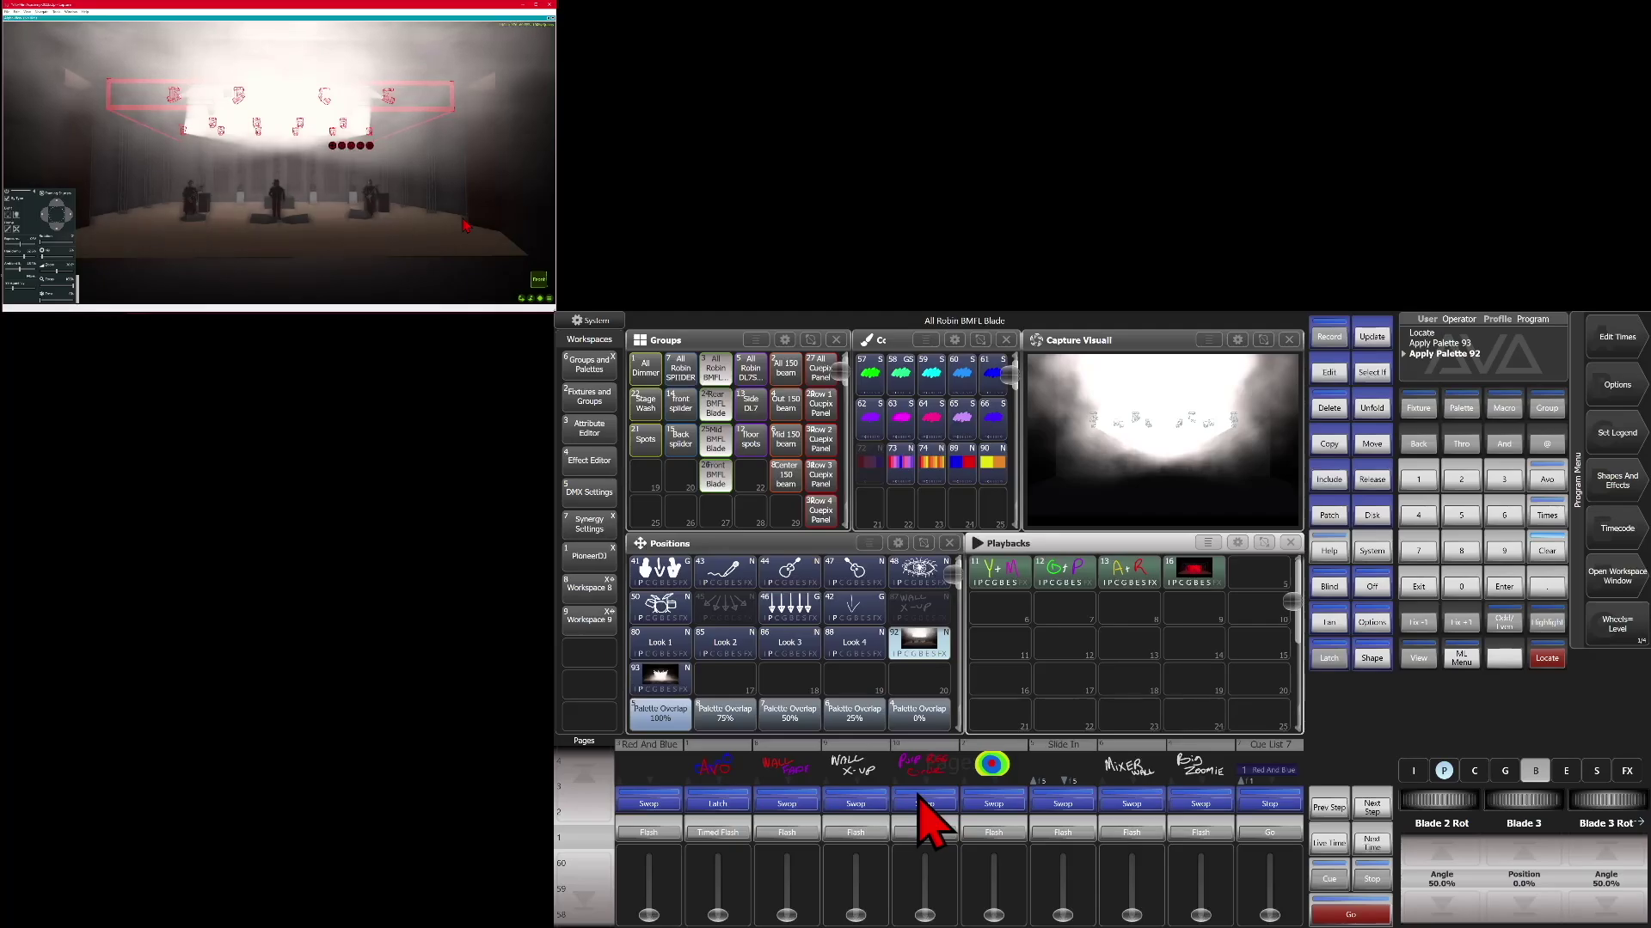
double_click(1547, 550)
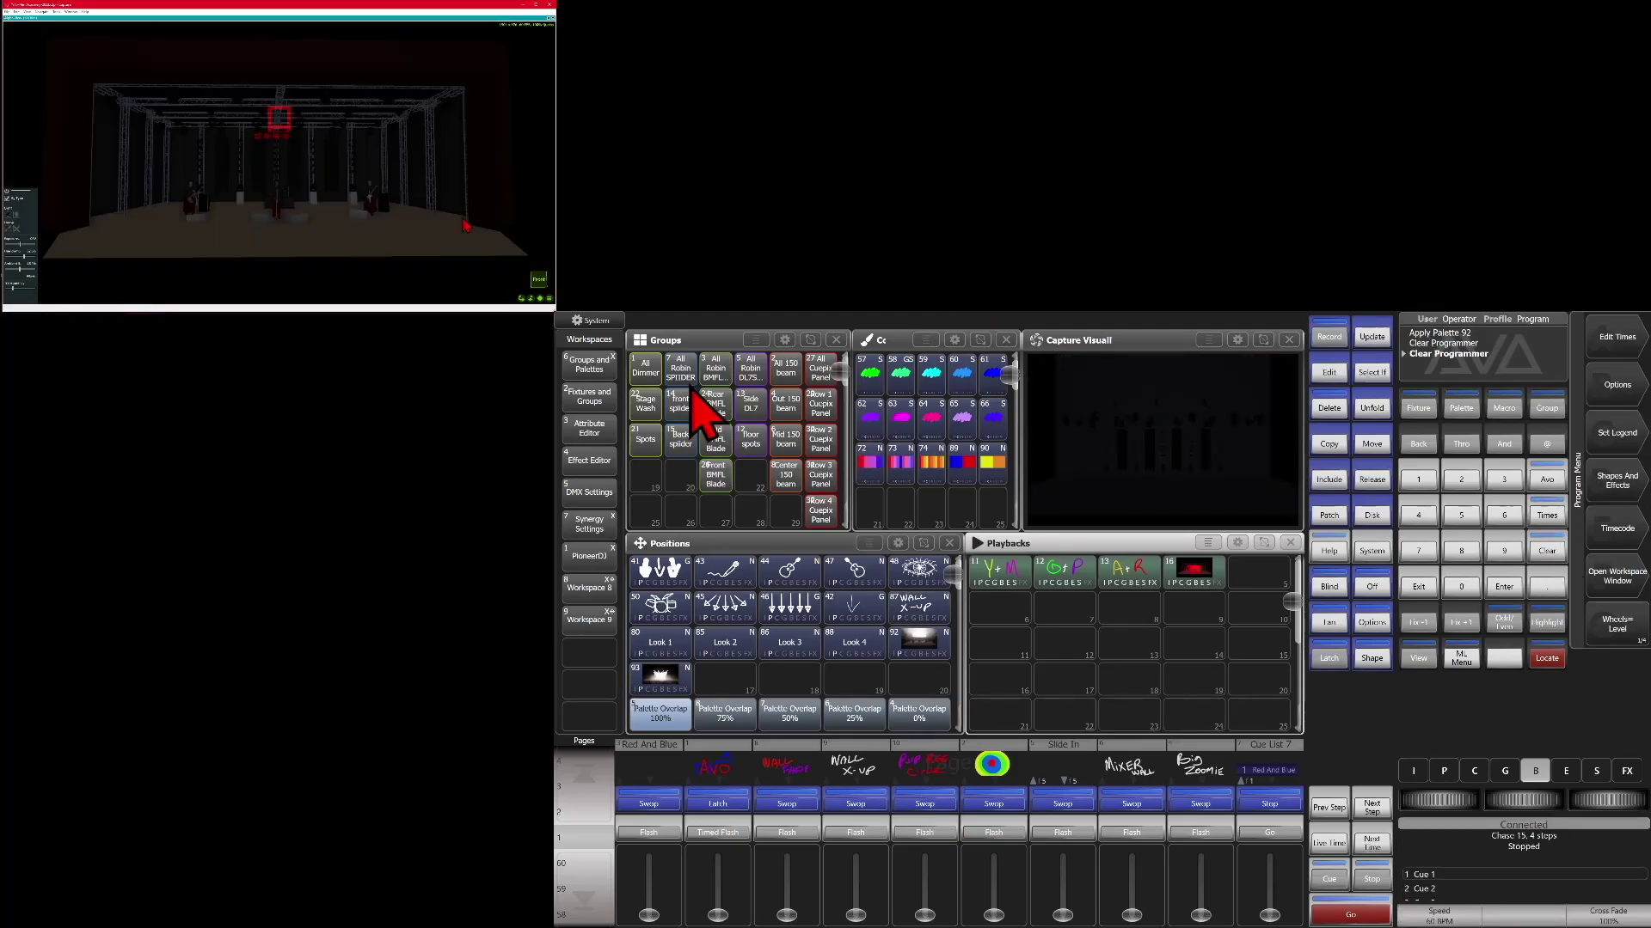
- Select and locate the All Robin DL7S Profile group, and colour its beams fully saturated pink at full brightness in Capture
left_click(754, 378)
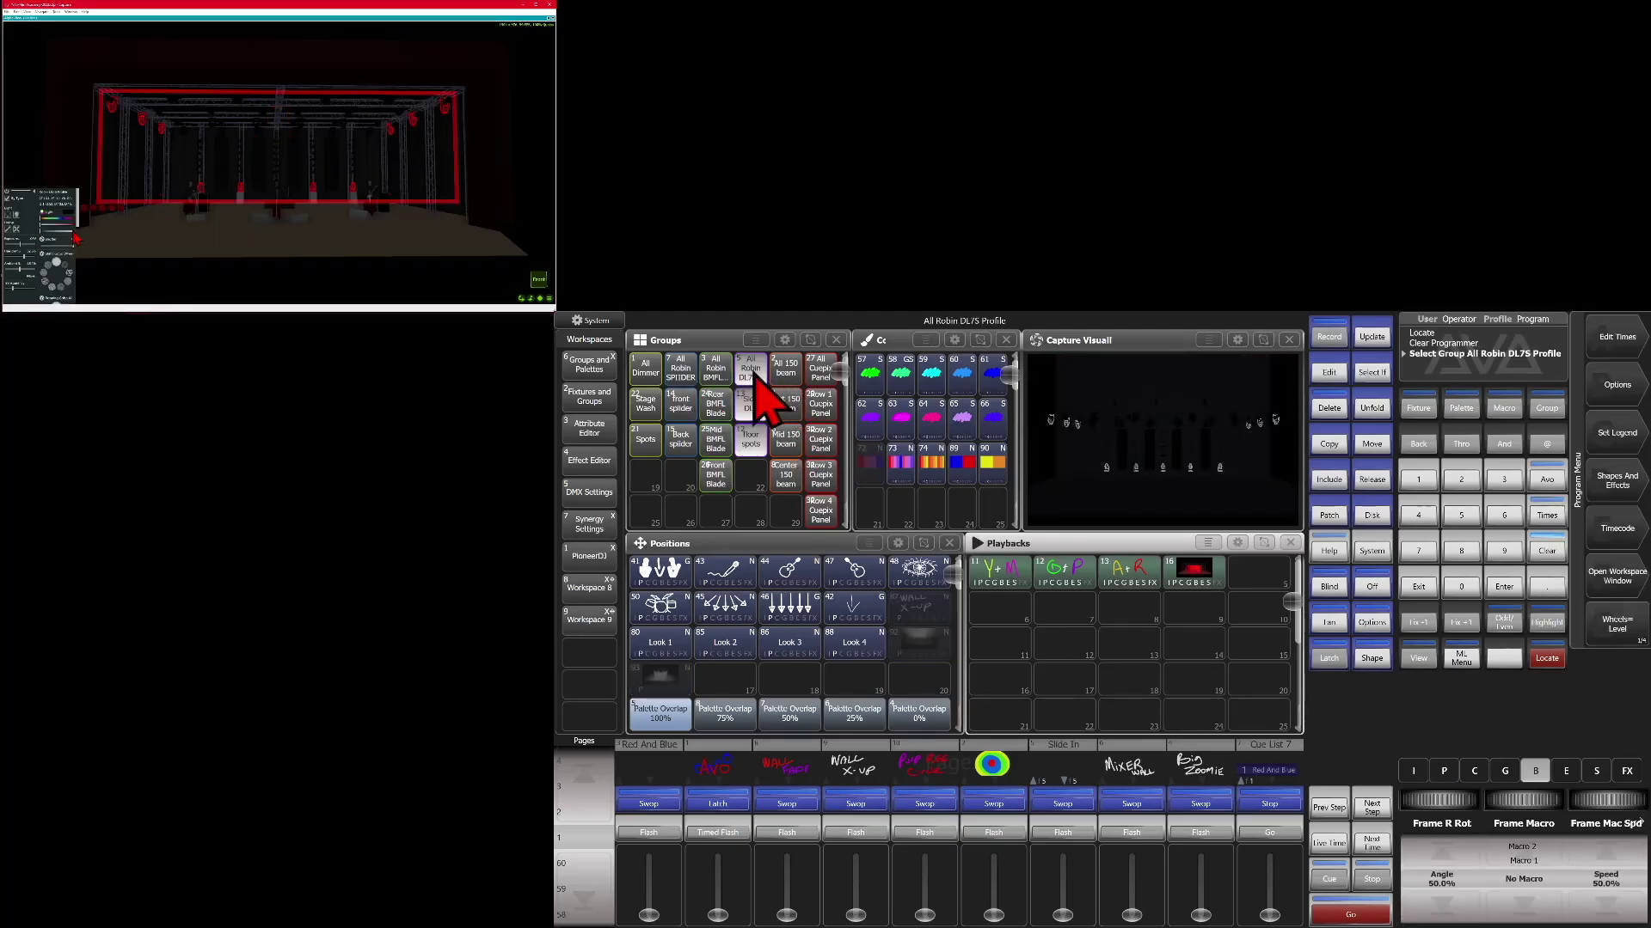
key("l")
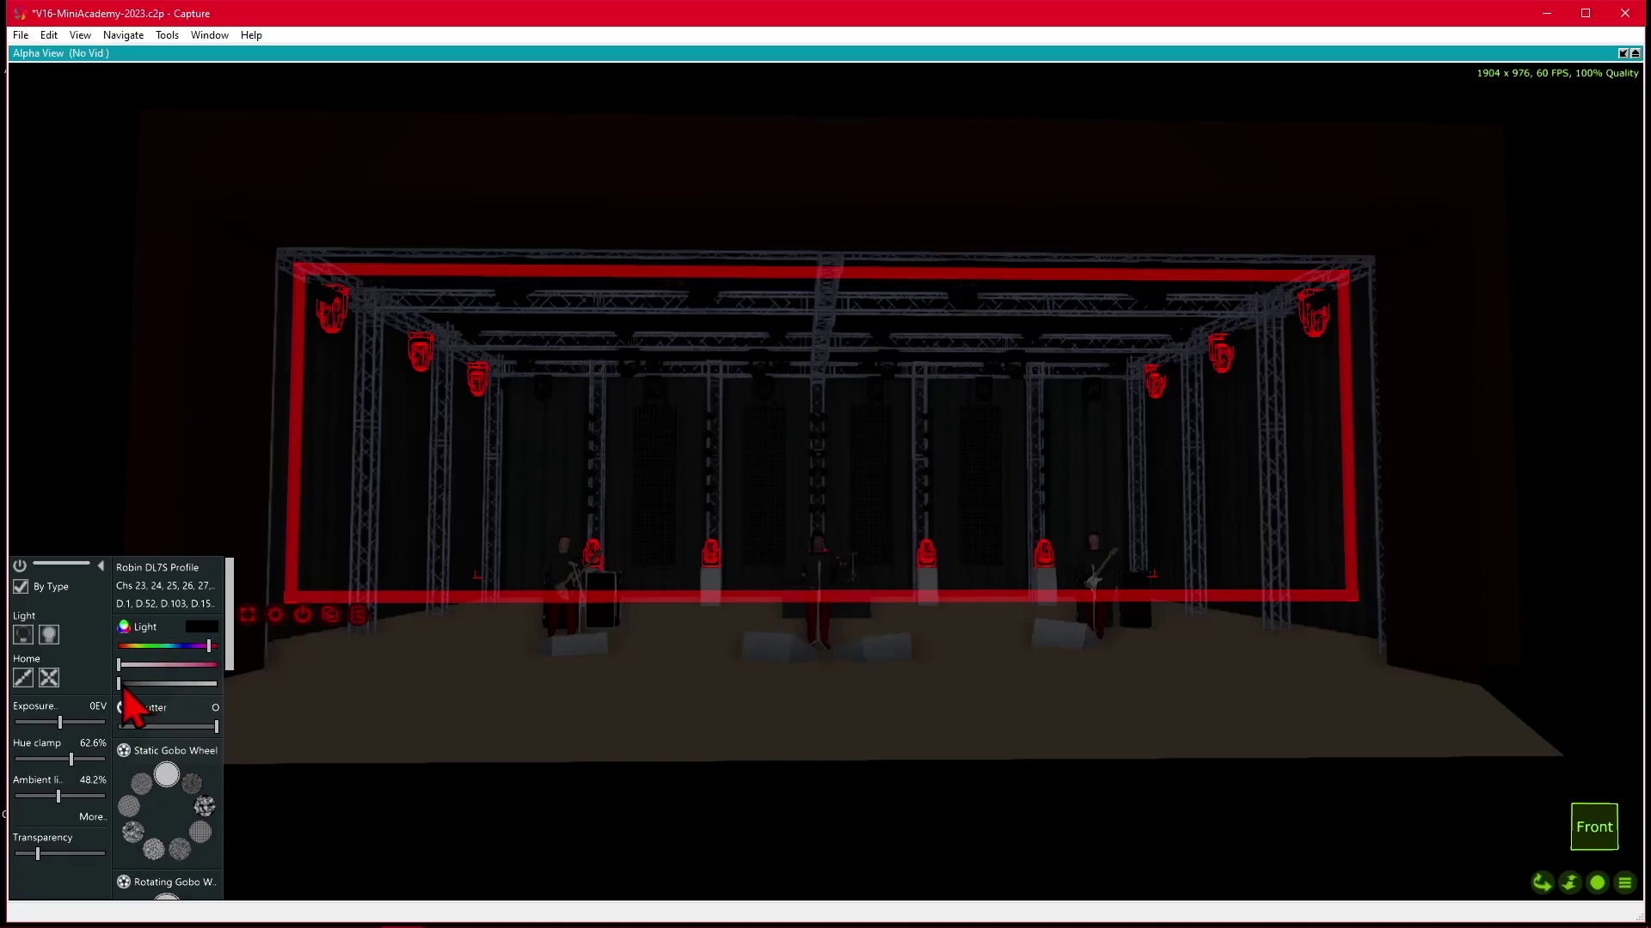
mouse_move(120, 684)
left_mouse_down()
mouse_move(147, 684)
mouse_move(142, 664)
left_mouse_up()
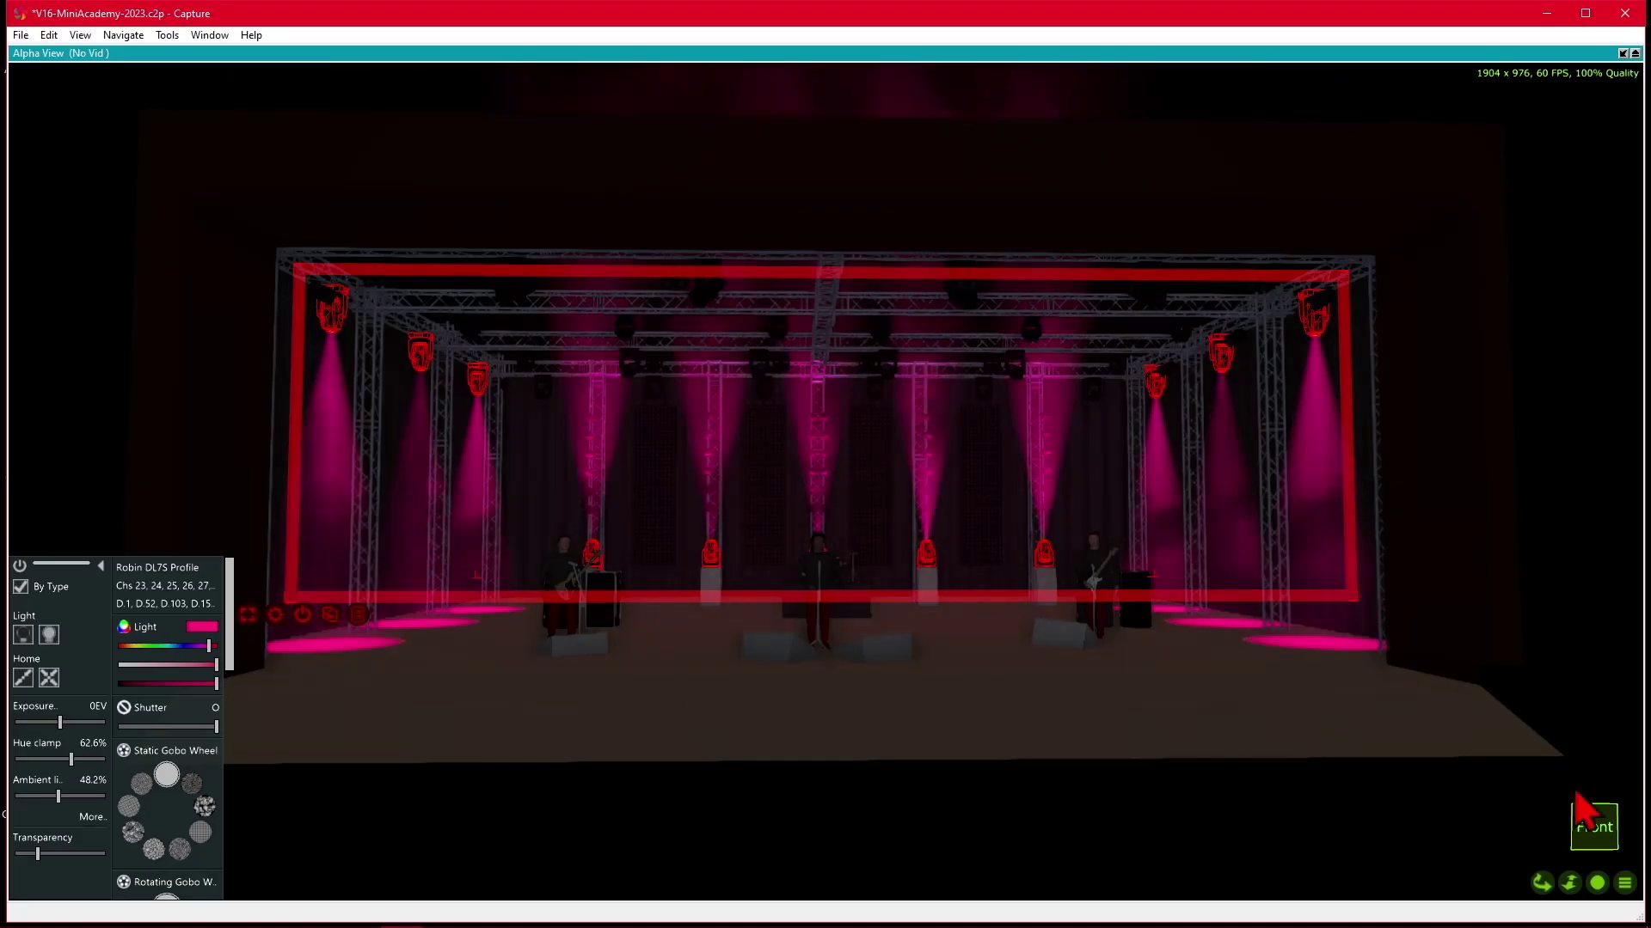
- Record the pink look in TITAN-MOBILE as type Colour Palette with mode Fixture
left_click(1598, 883)
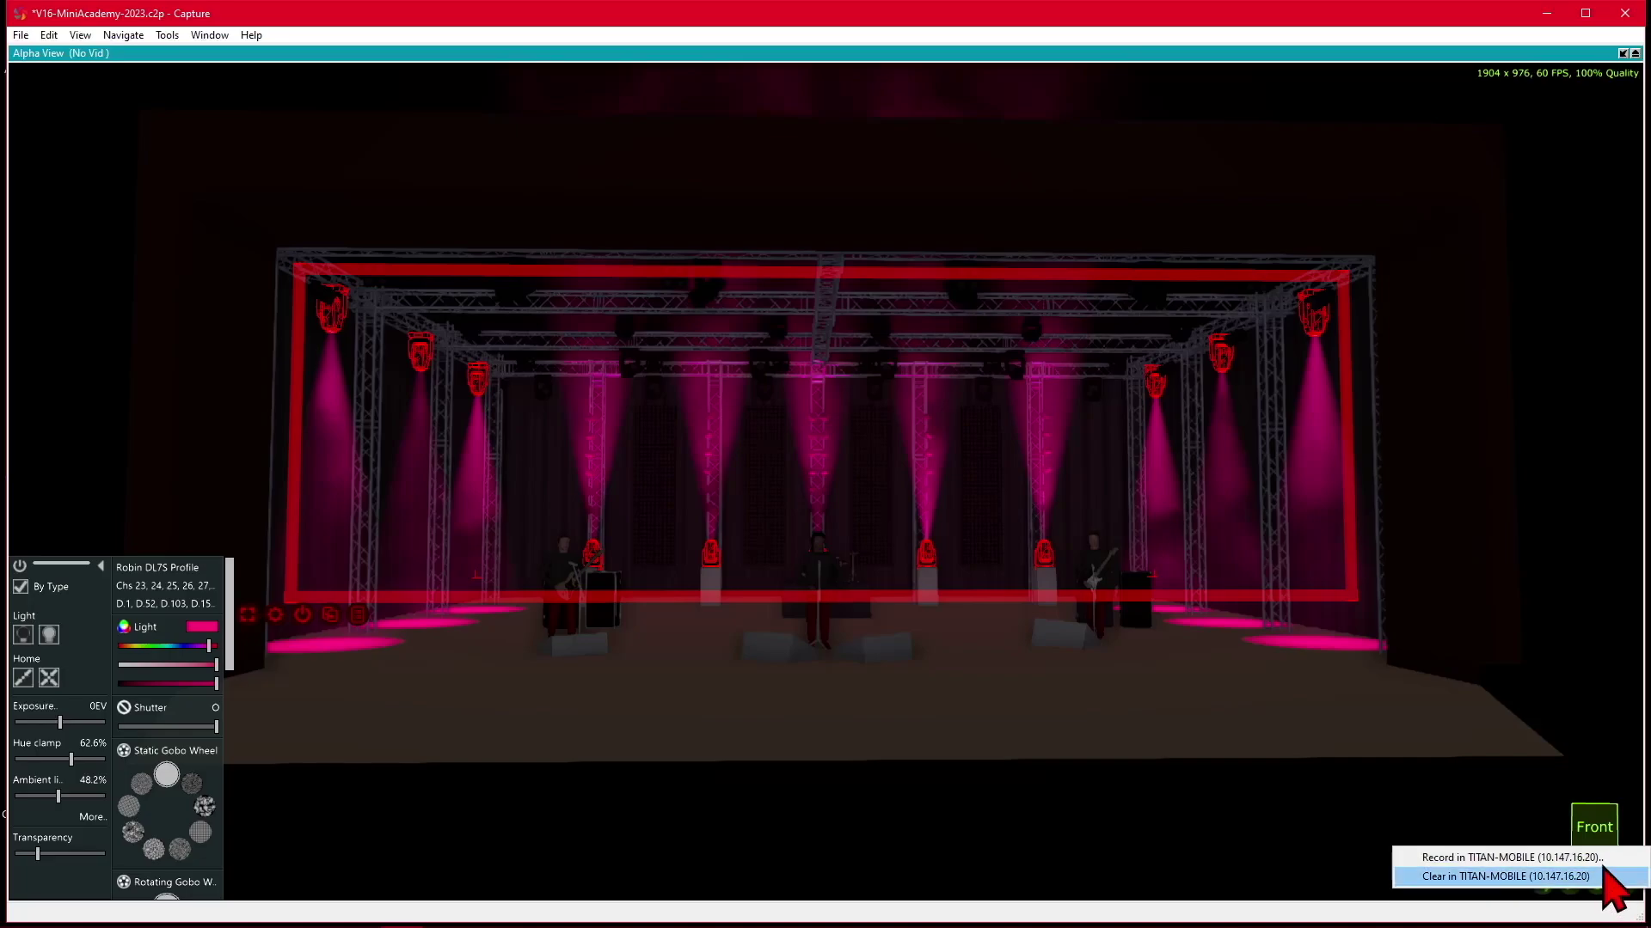
left_click(1602, 860)
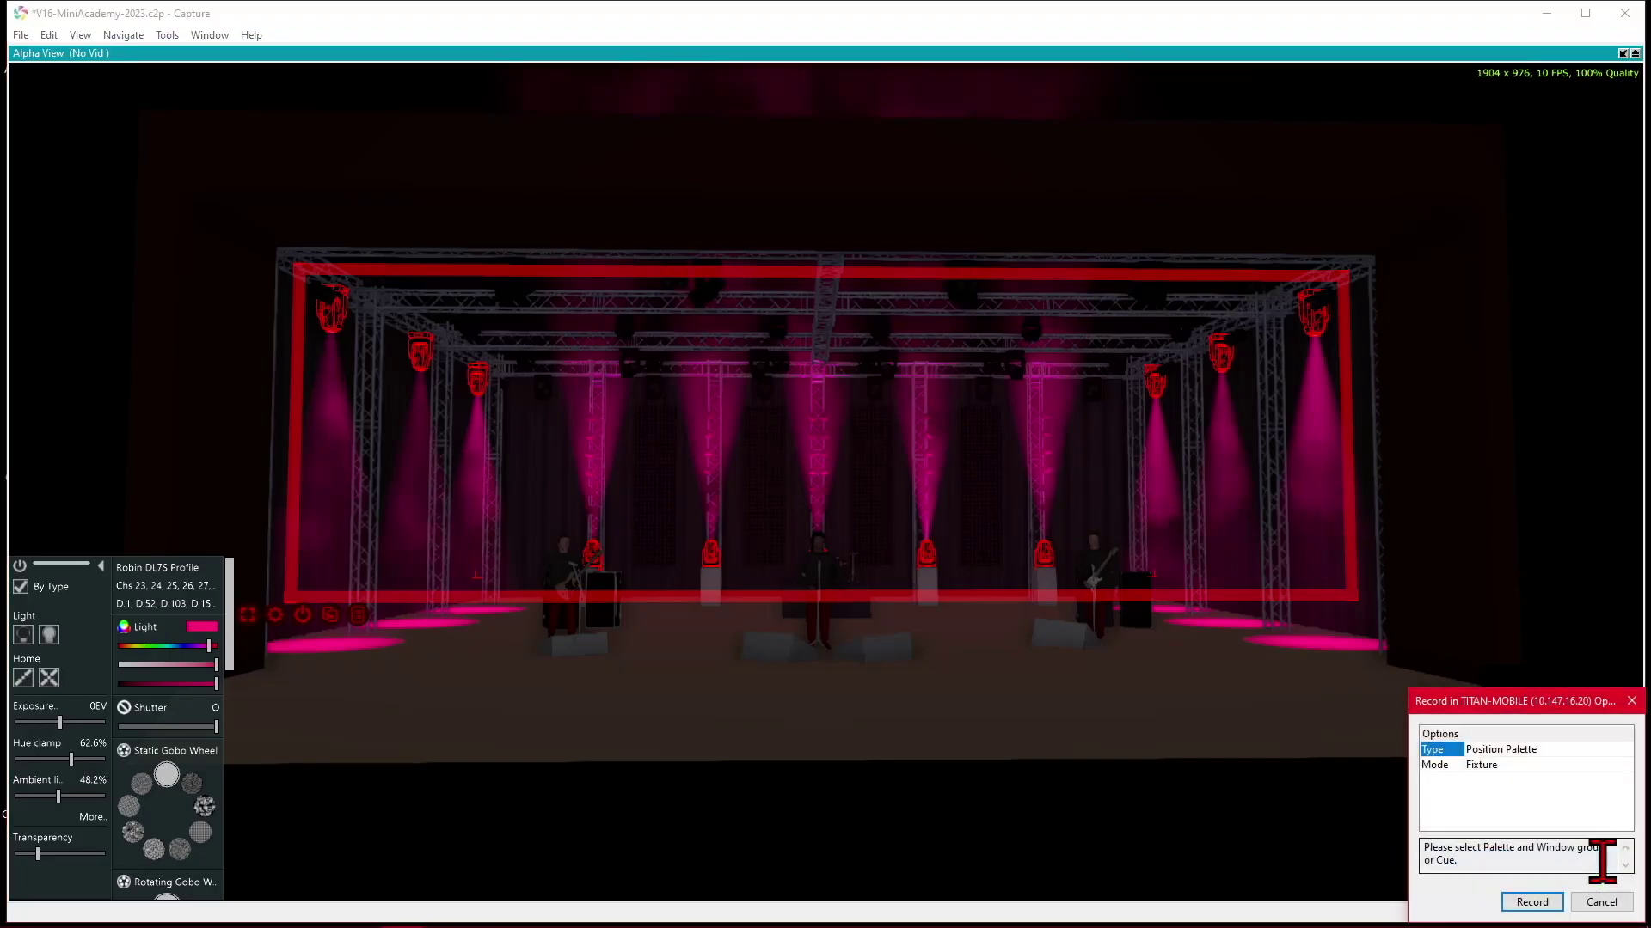
left_click(1537, 750)
left_click(1540, 766)
left_click(1539, 750)
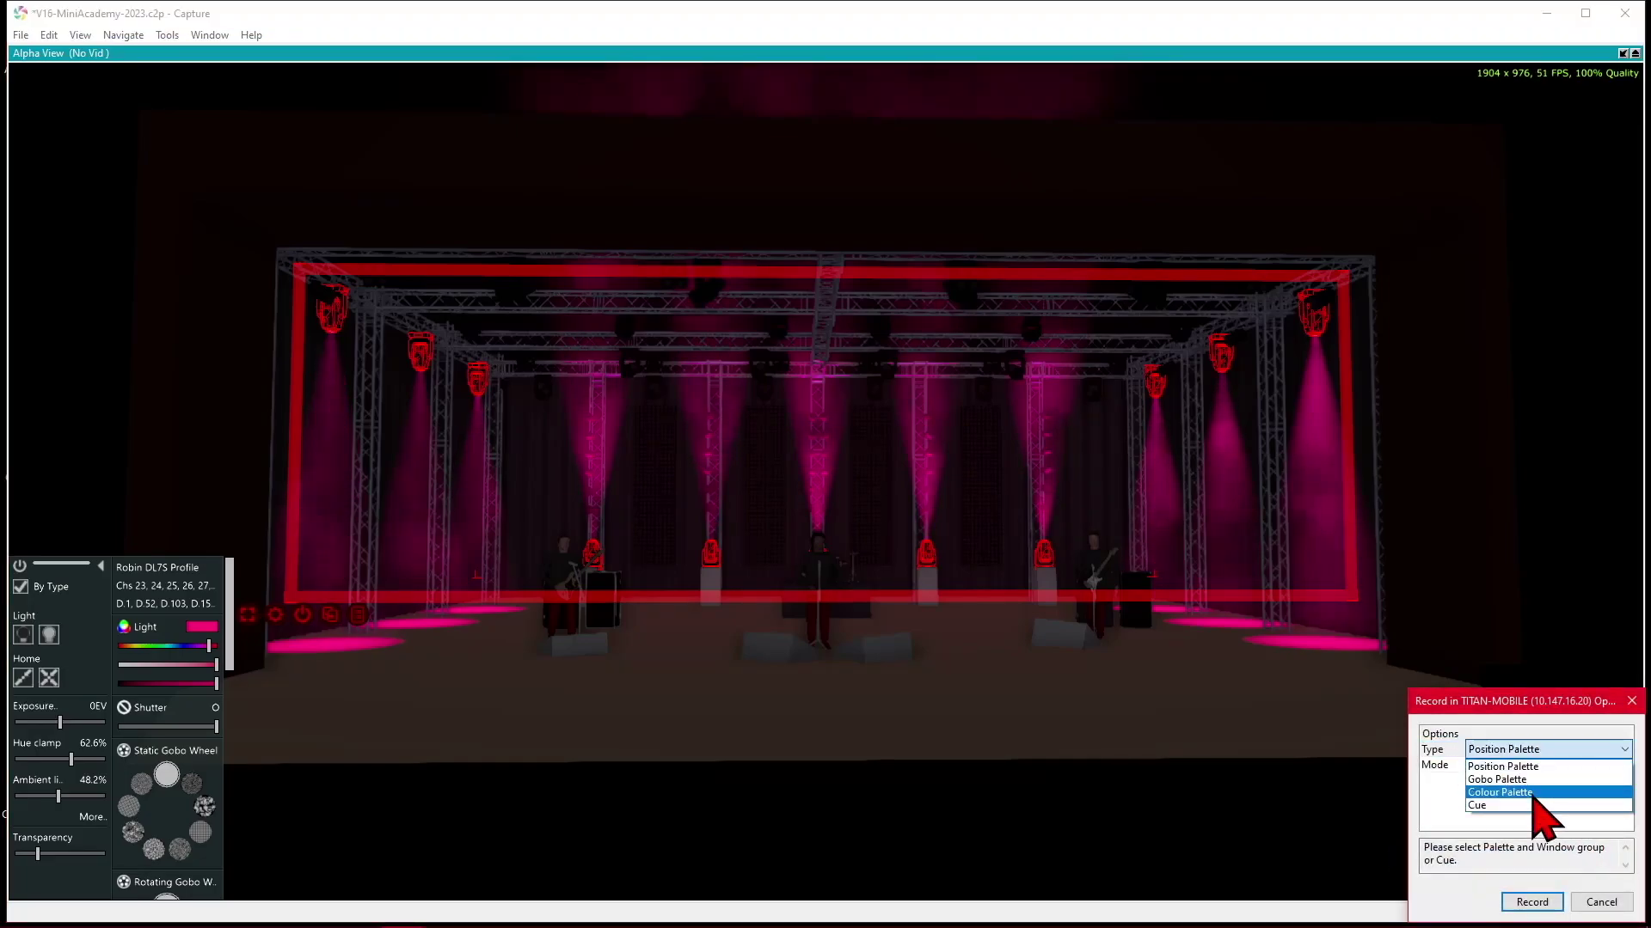
left_click(1533, 792)
left_click_drag(1520, 703, 1443, 627)
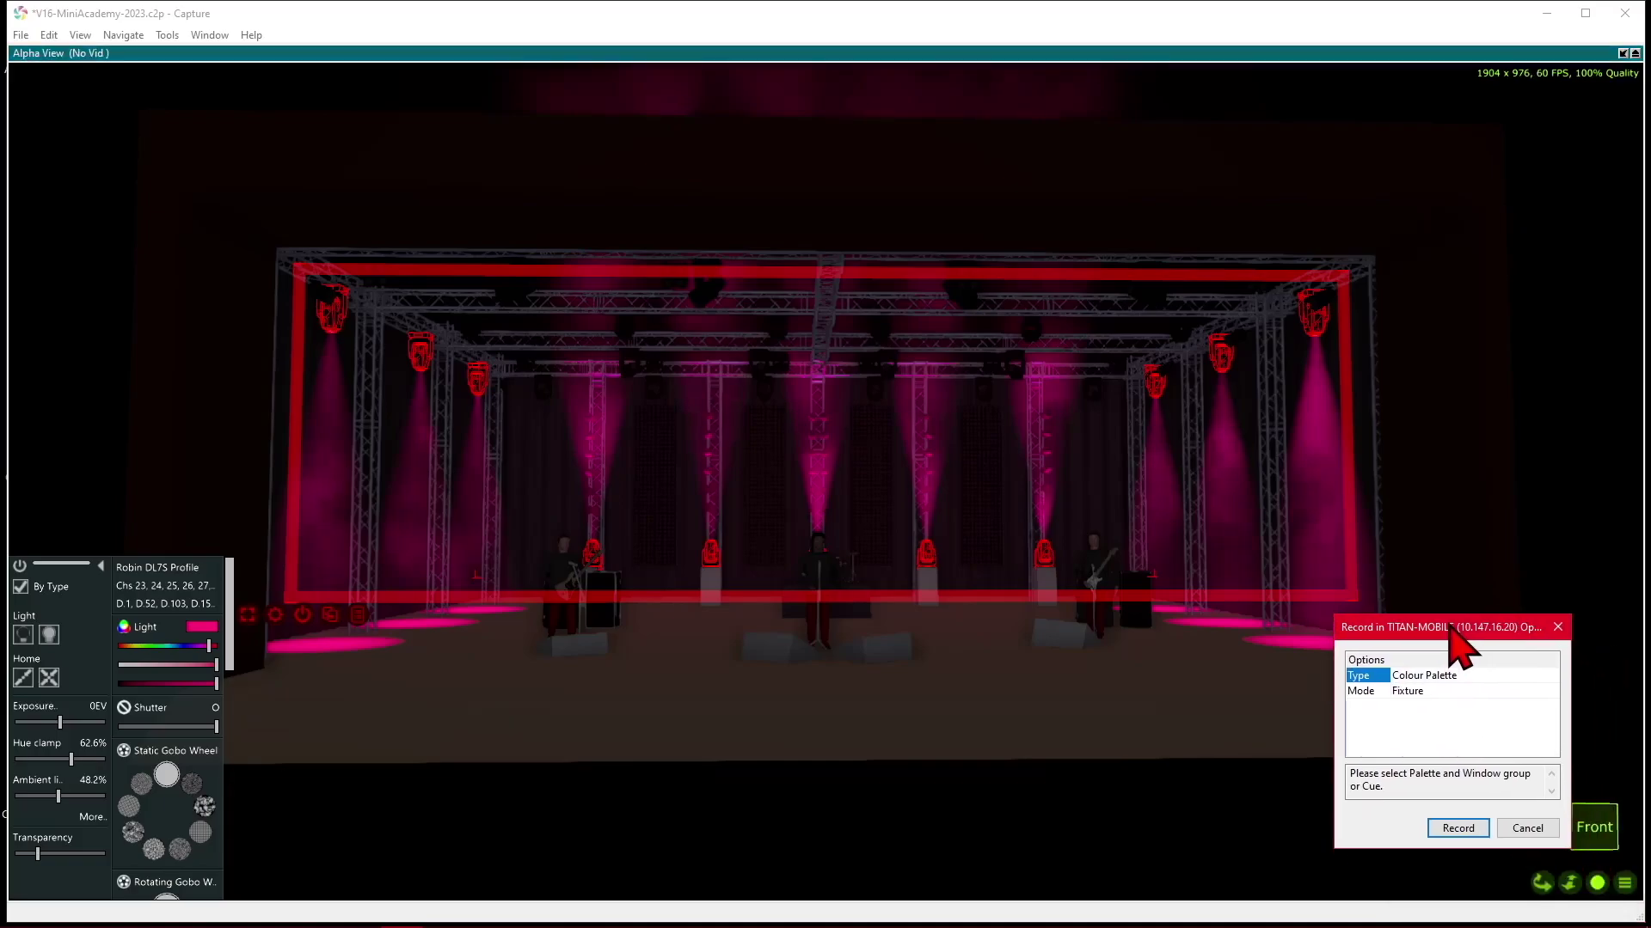
left_click(1456, 825)
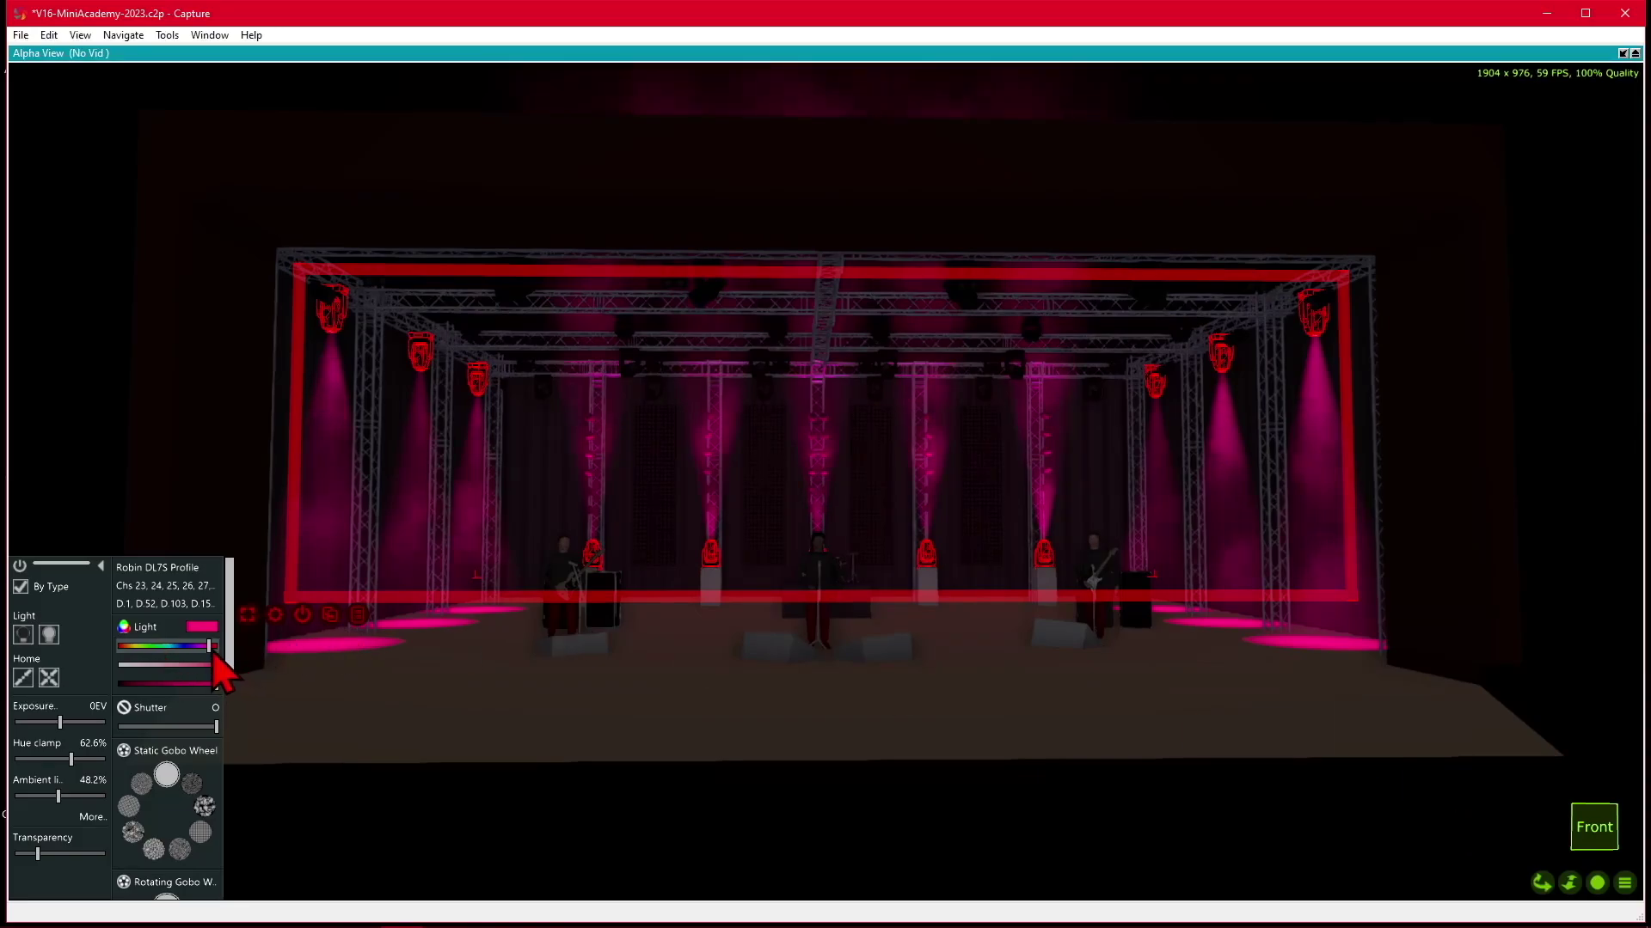
- Change the DL7S Profile beams to green and record them in TITAN-MOBILE as type Colour Palette with mode Fixture
left_click_drag(200, 646, 167, 645)
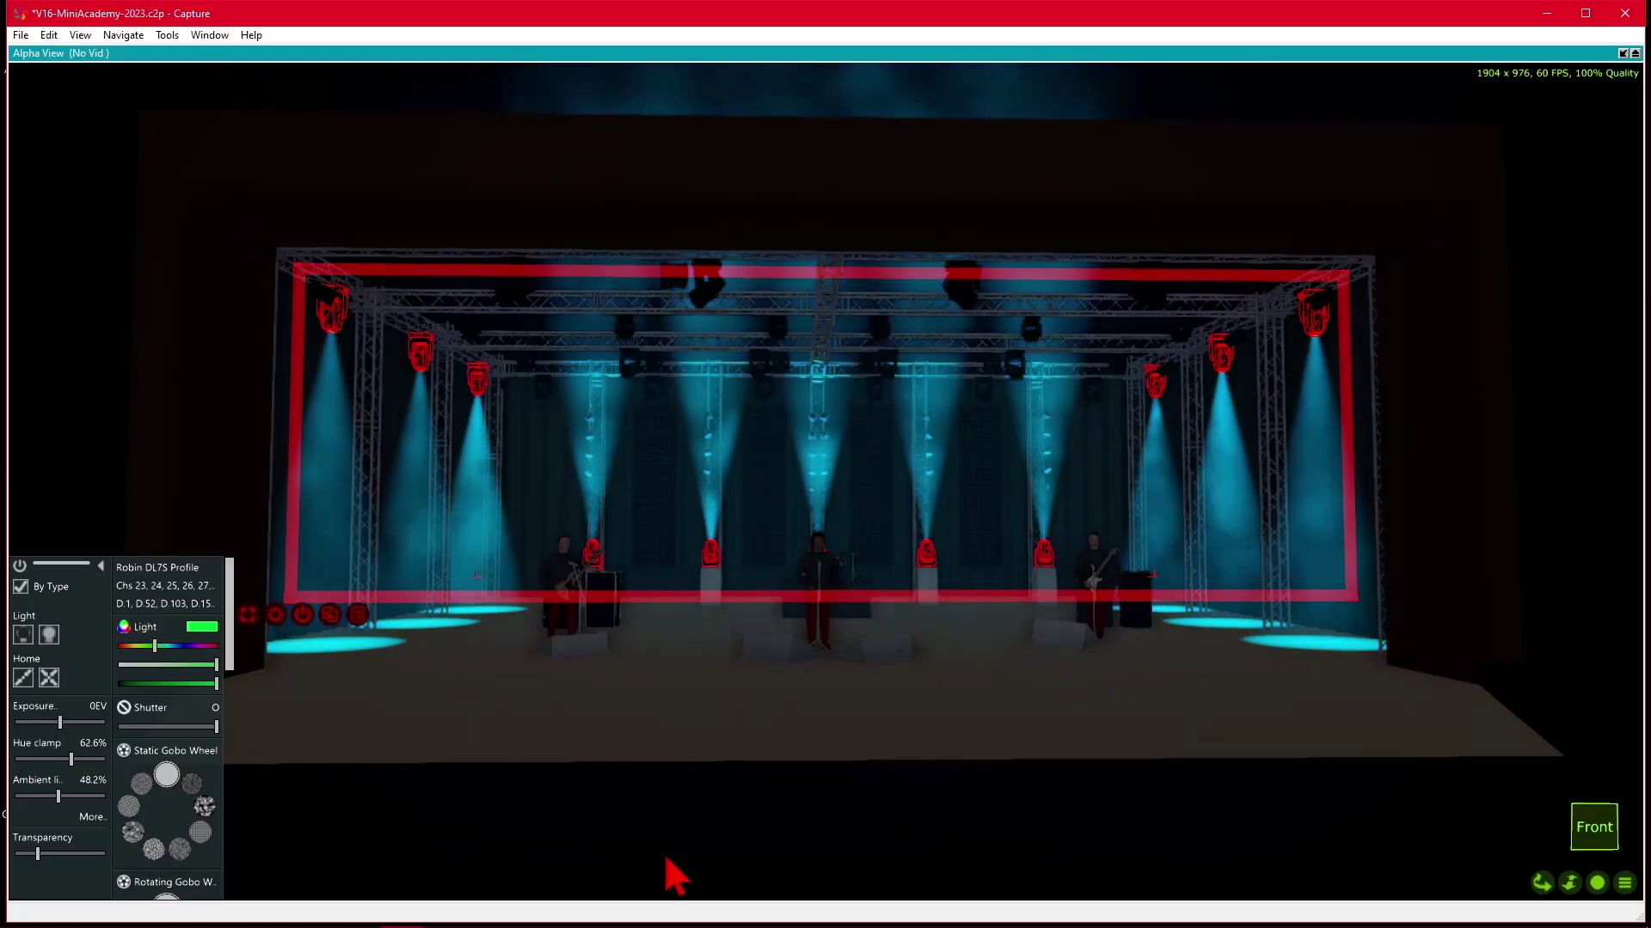
left_click(1595, 889)
left_click(1582, 890)
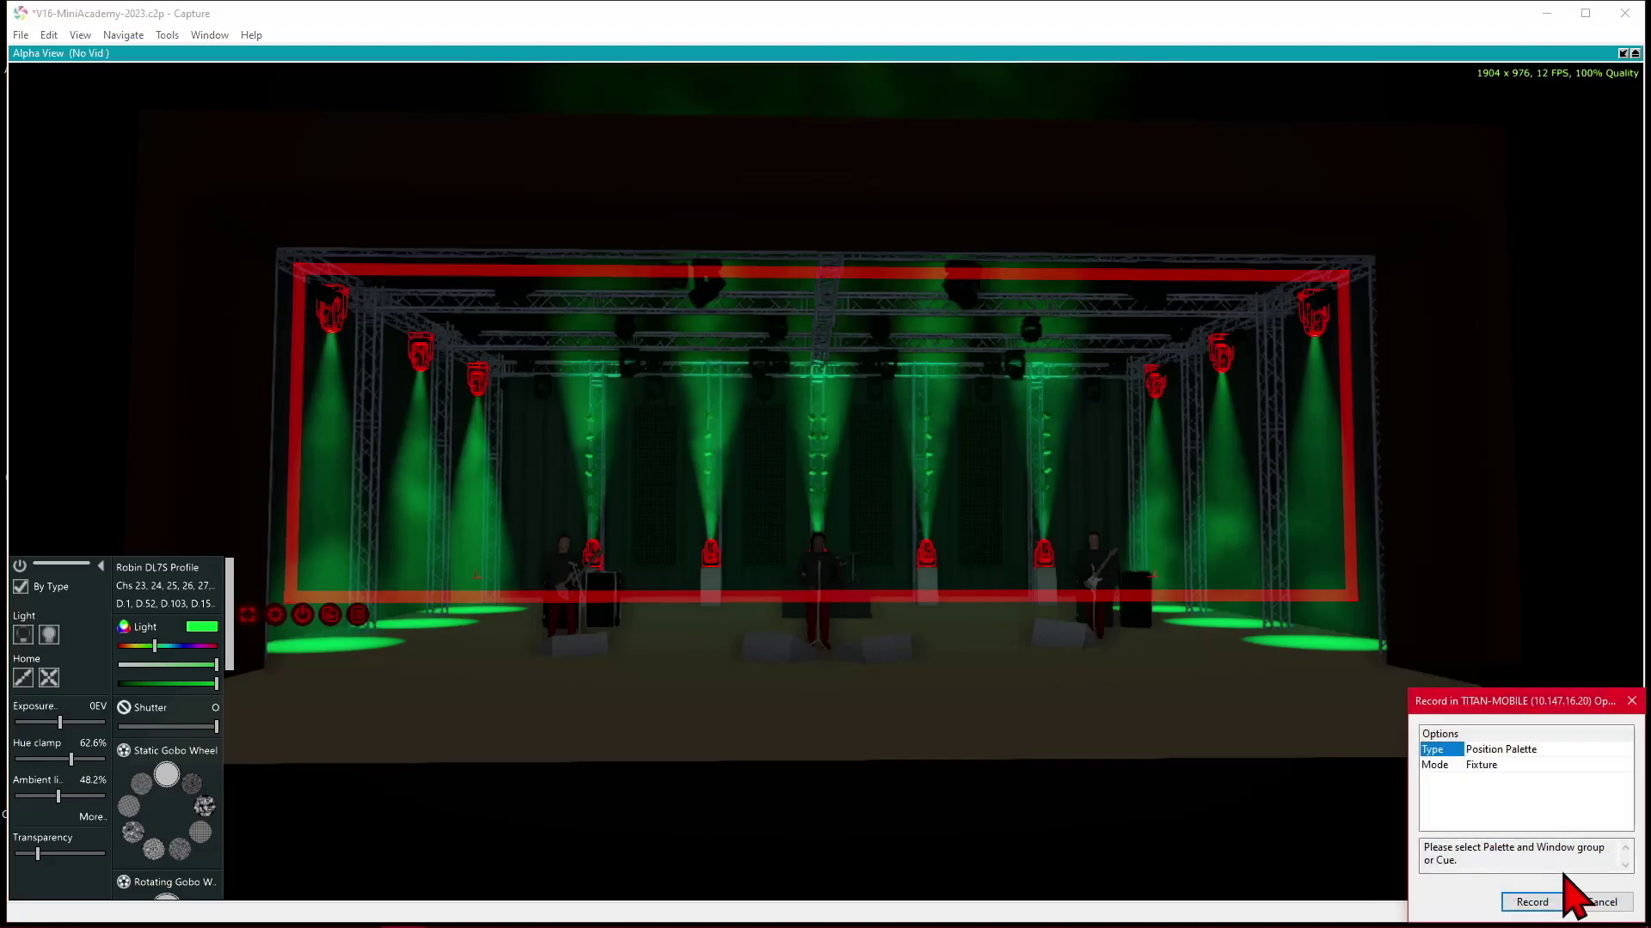
left_click(1487, 757)
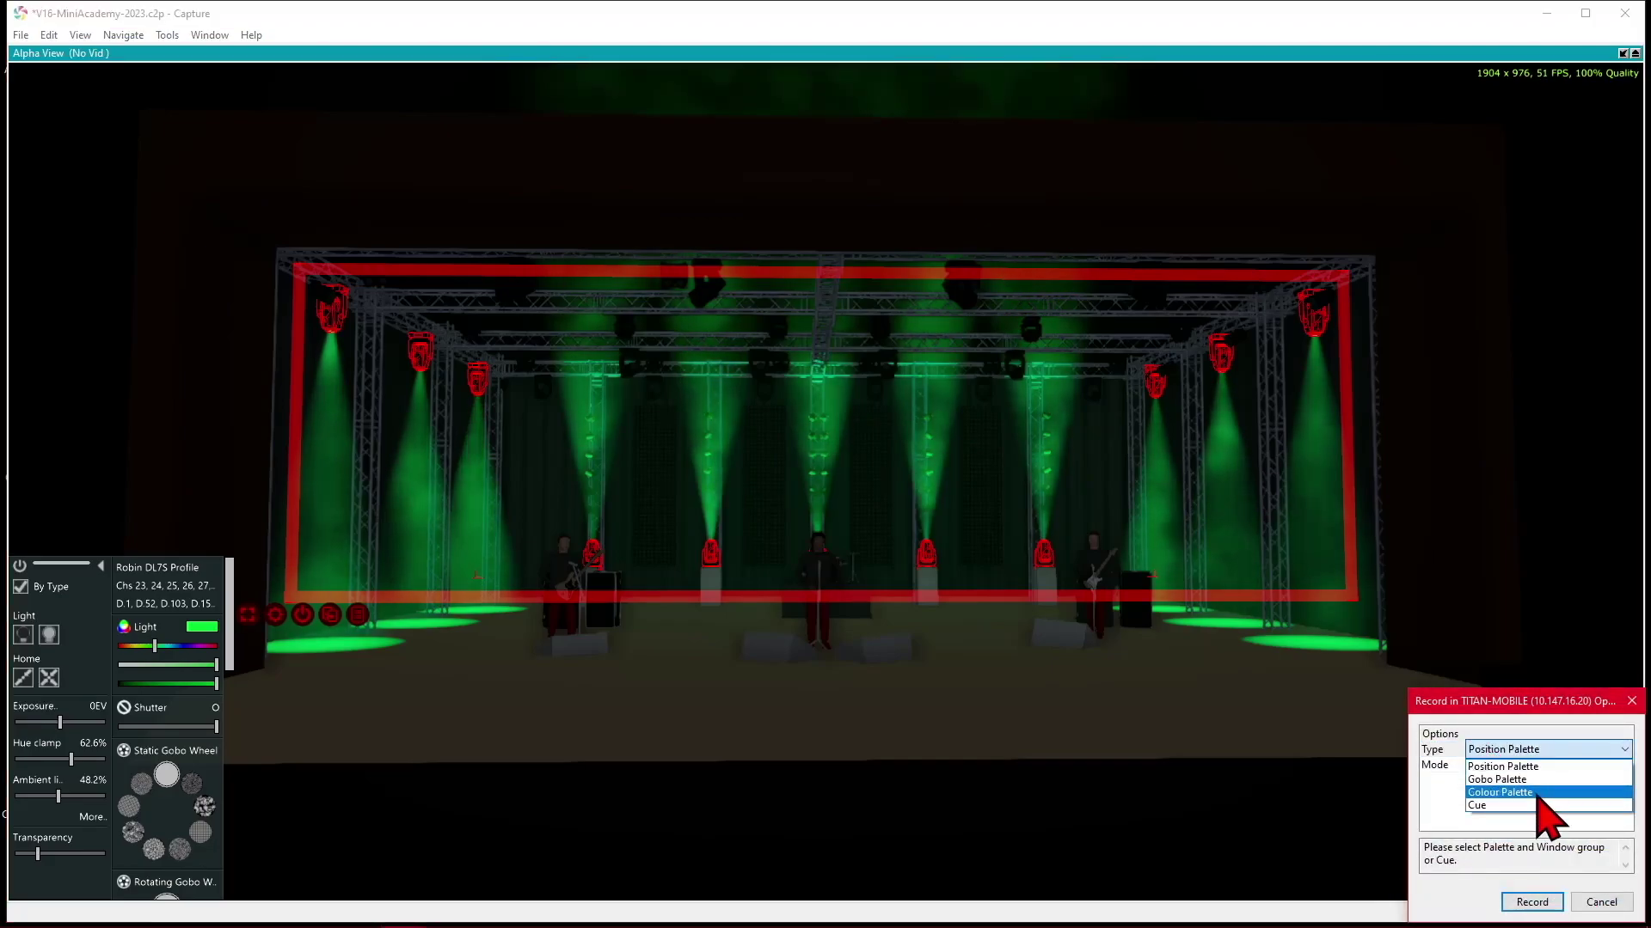
left_click(1514, 792)
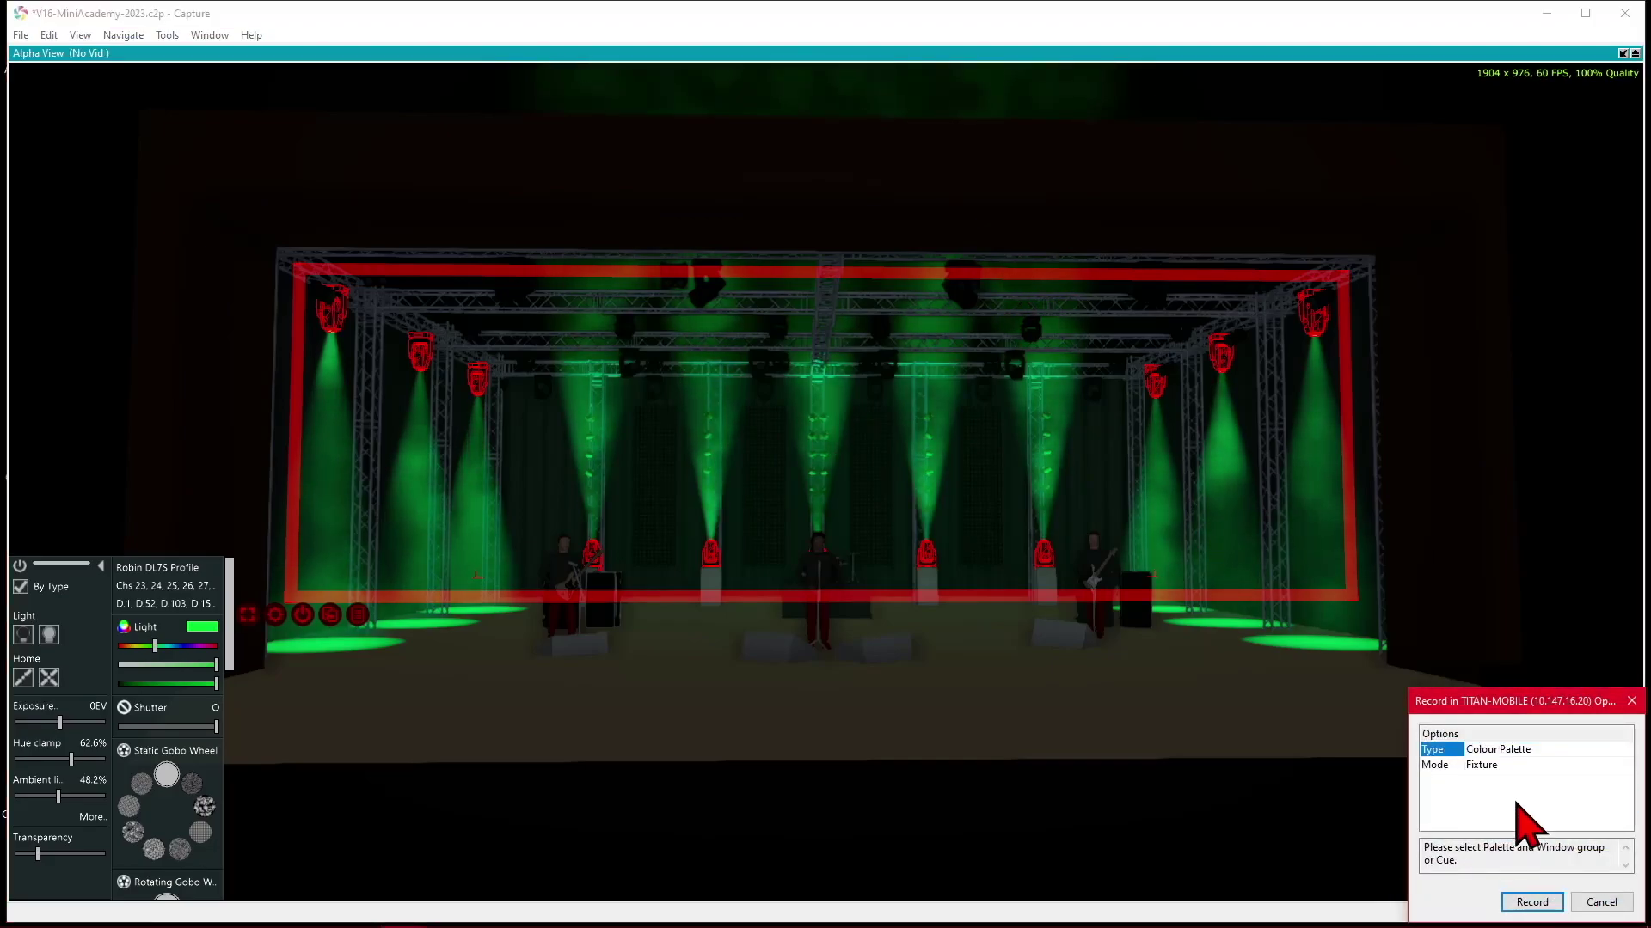
left_click(1539, 902)
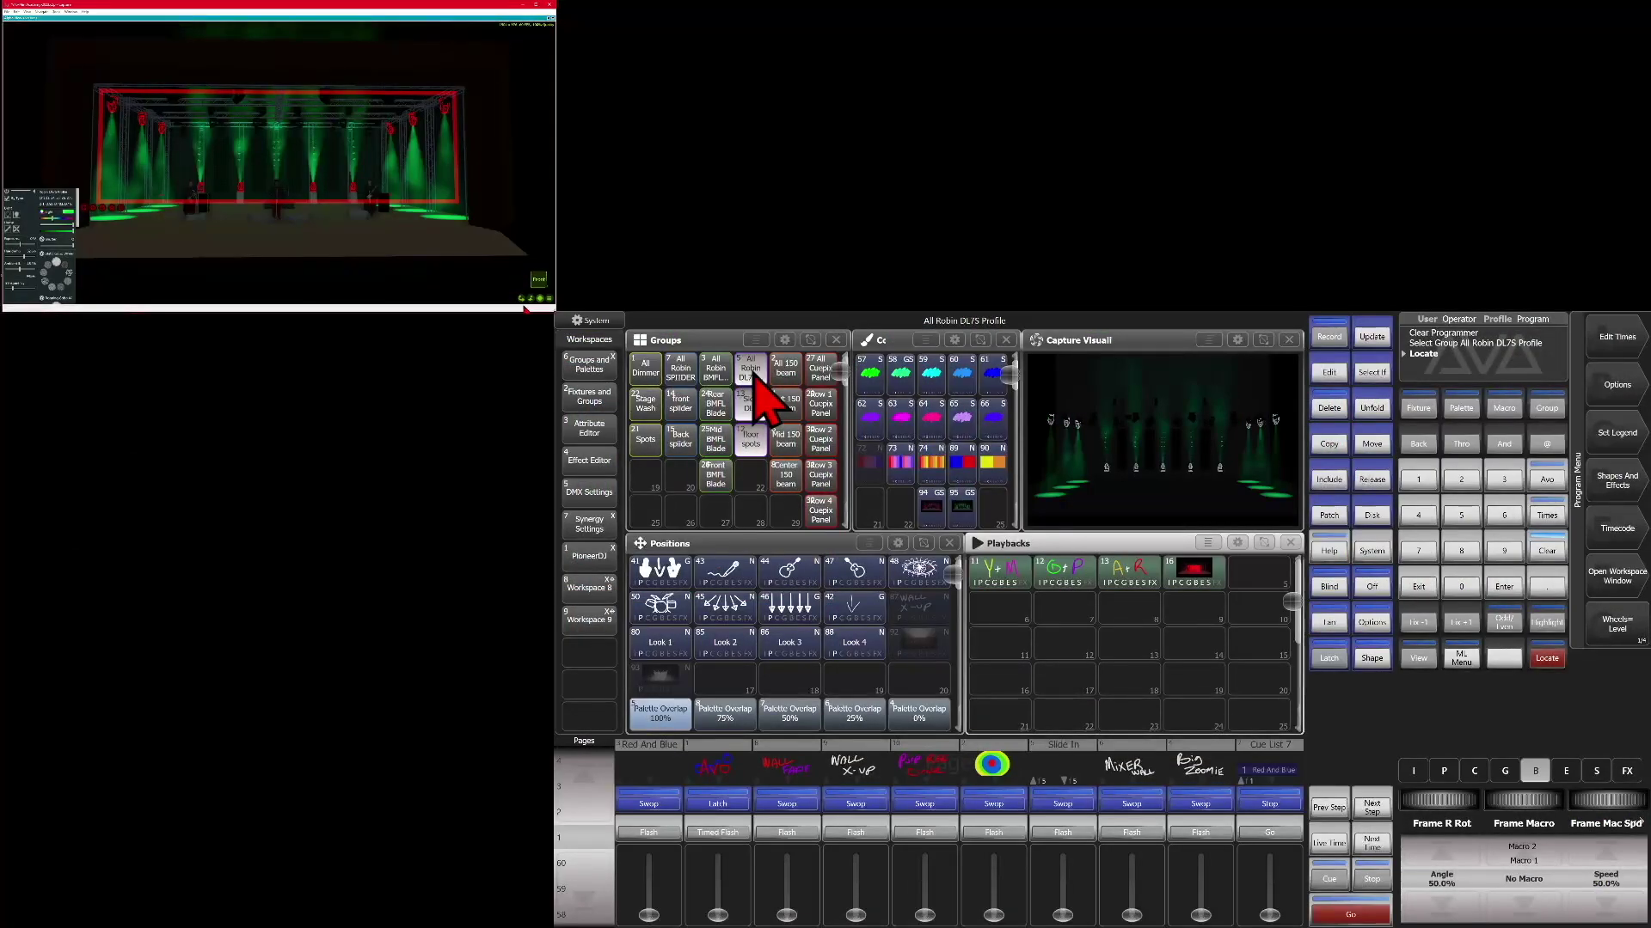
- Clear all programmers on the console, and recall the new pink colour palette on the located All Robin DL7S Profile group
left_click(1547, 551)
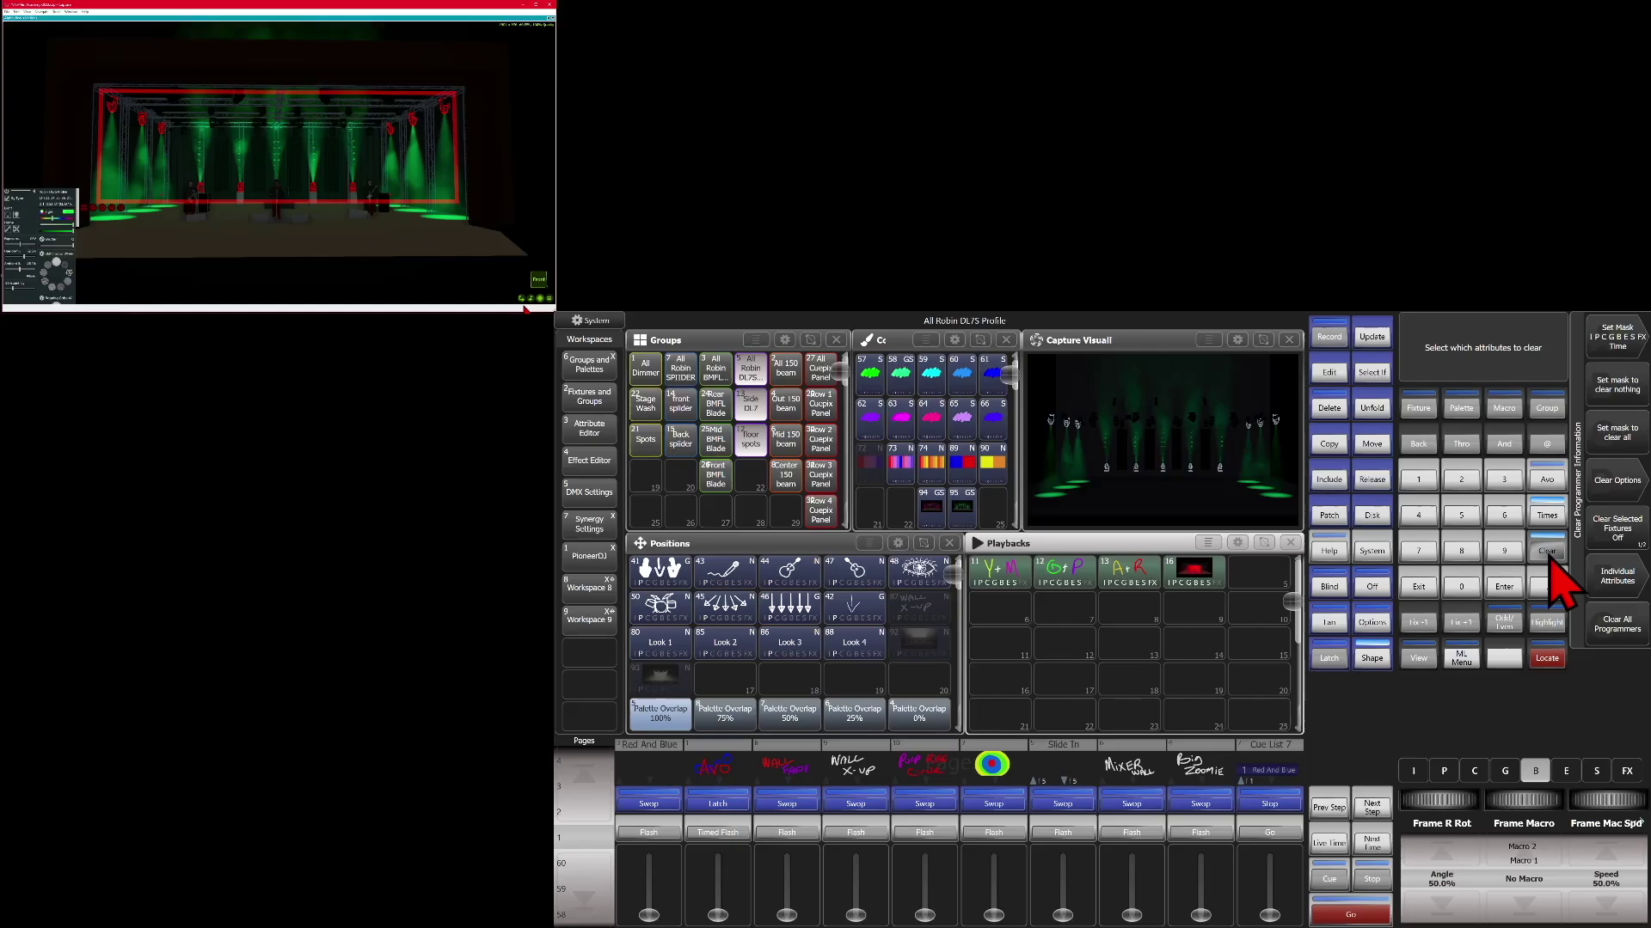
left_click(1605, 635)
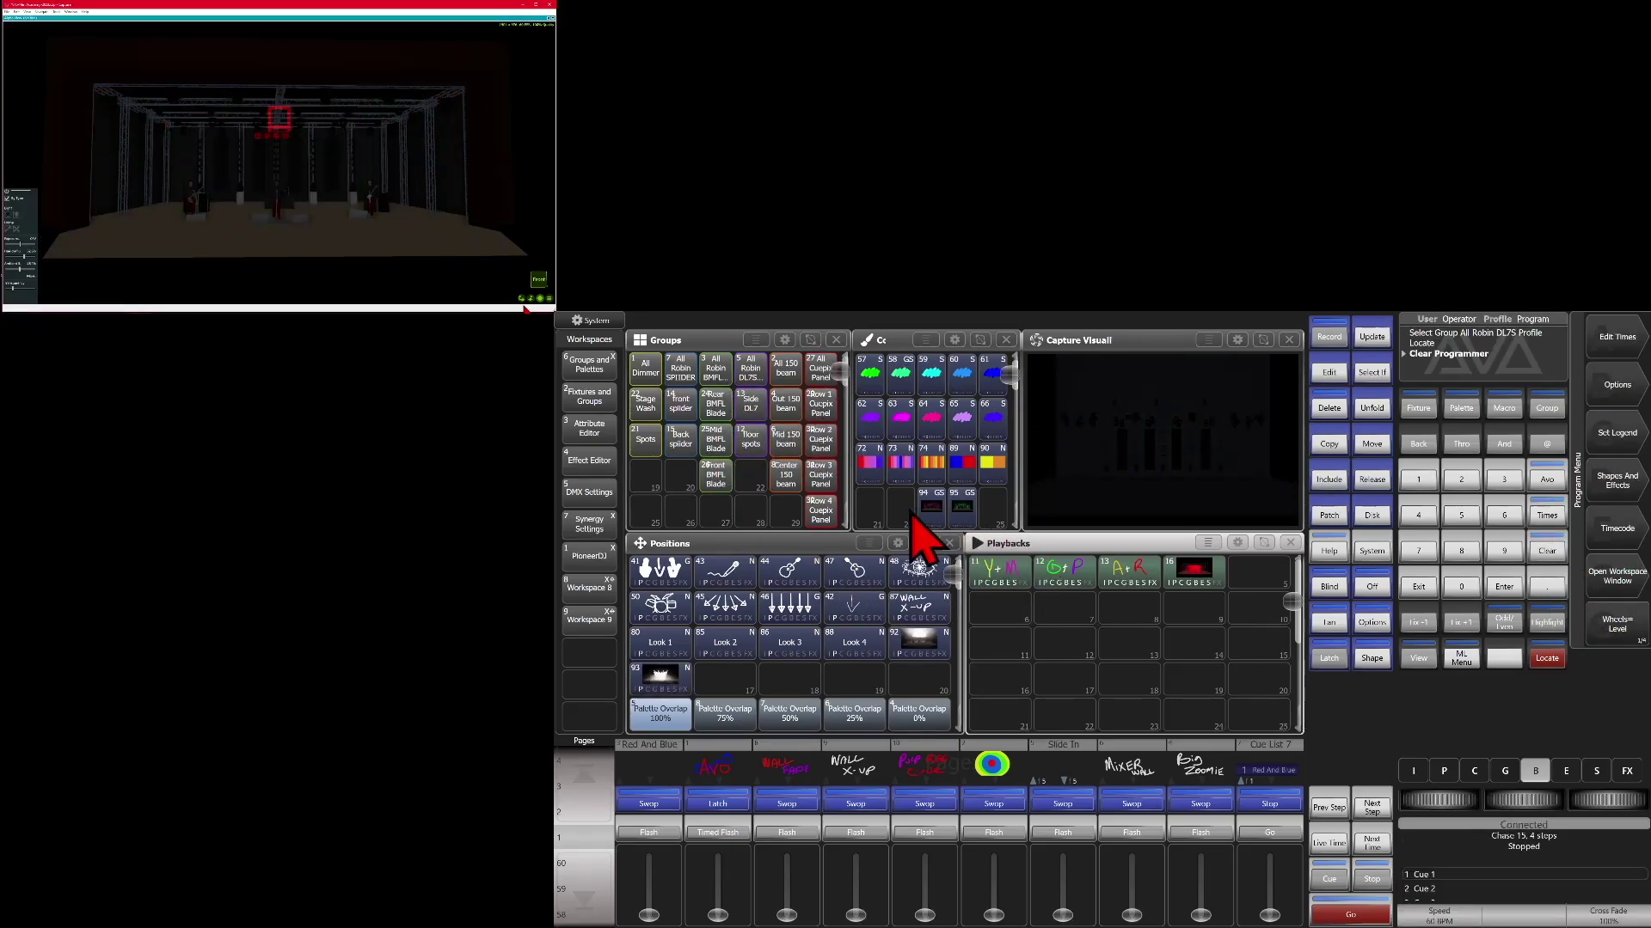
left_click(752, 371)
left_click(1546, 657)
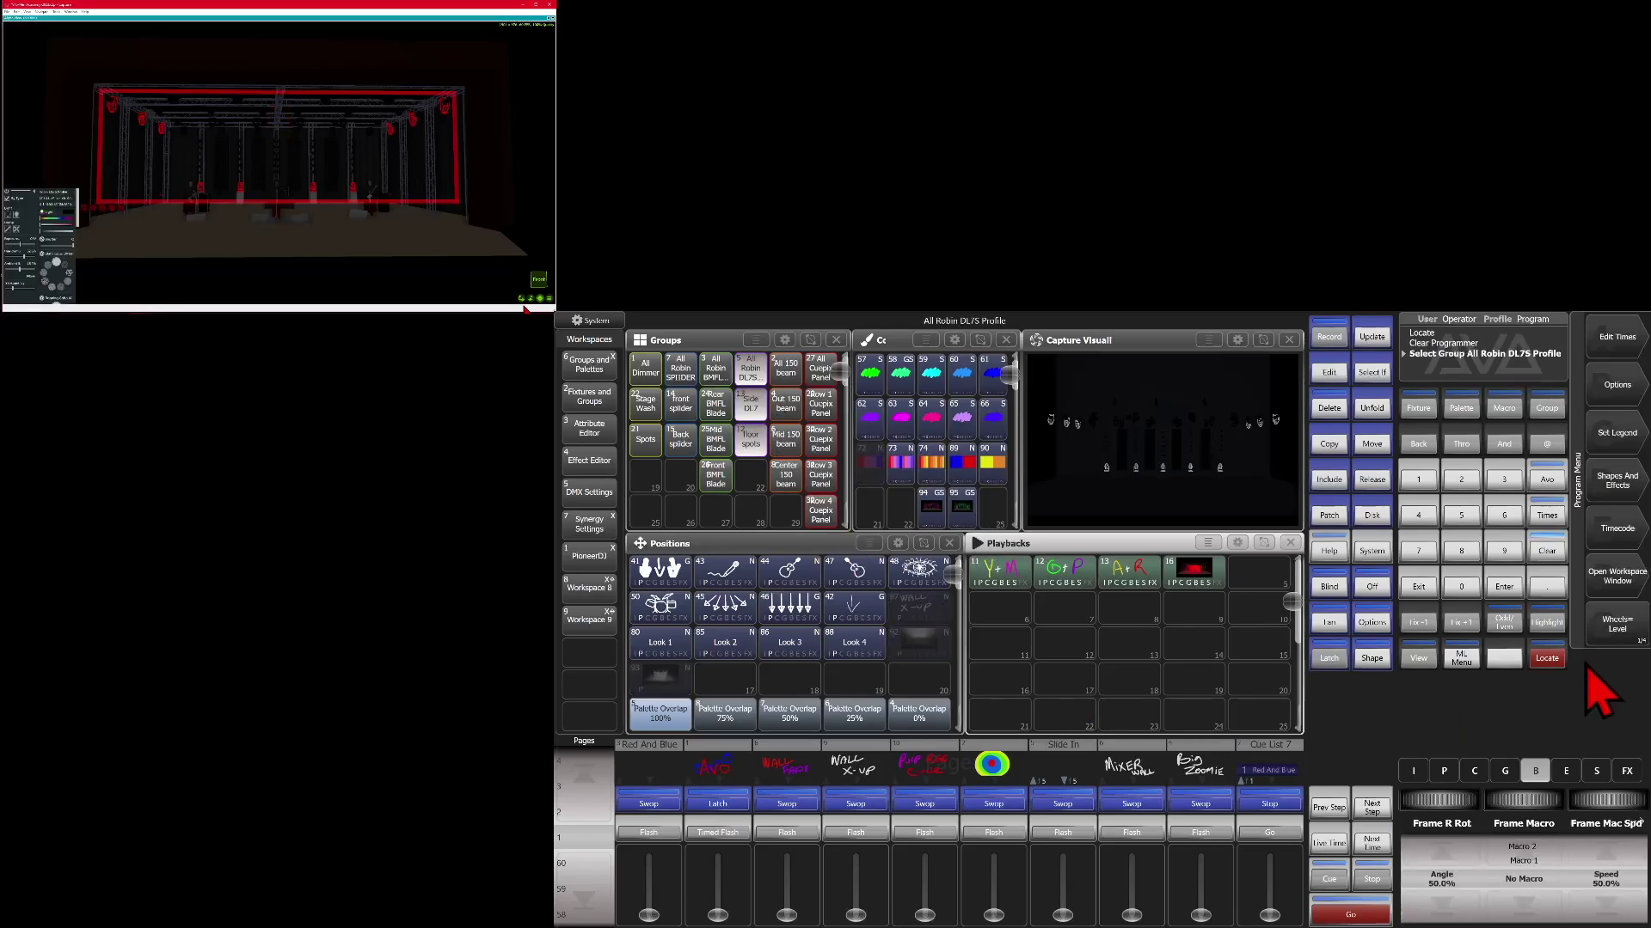
left_click(930, 511)
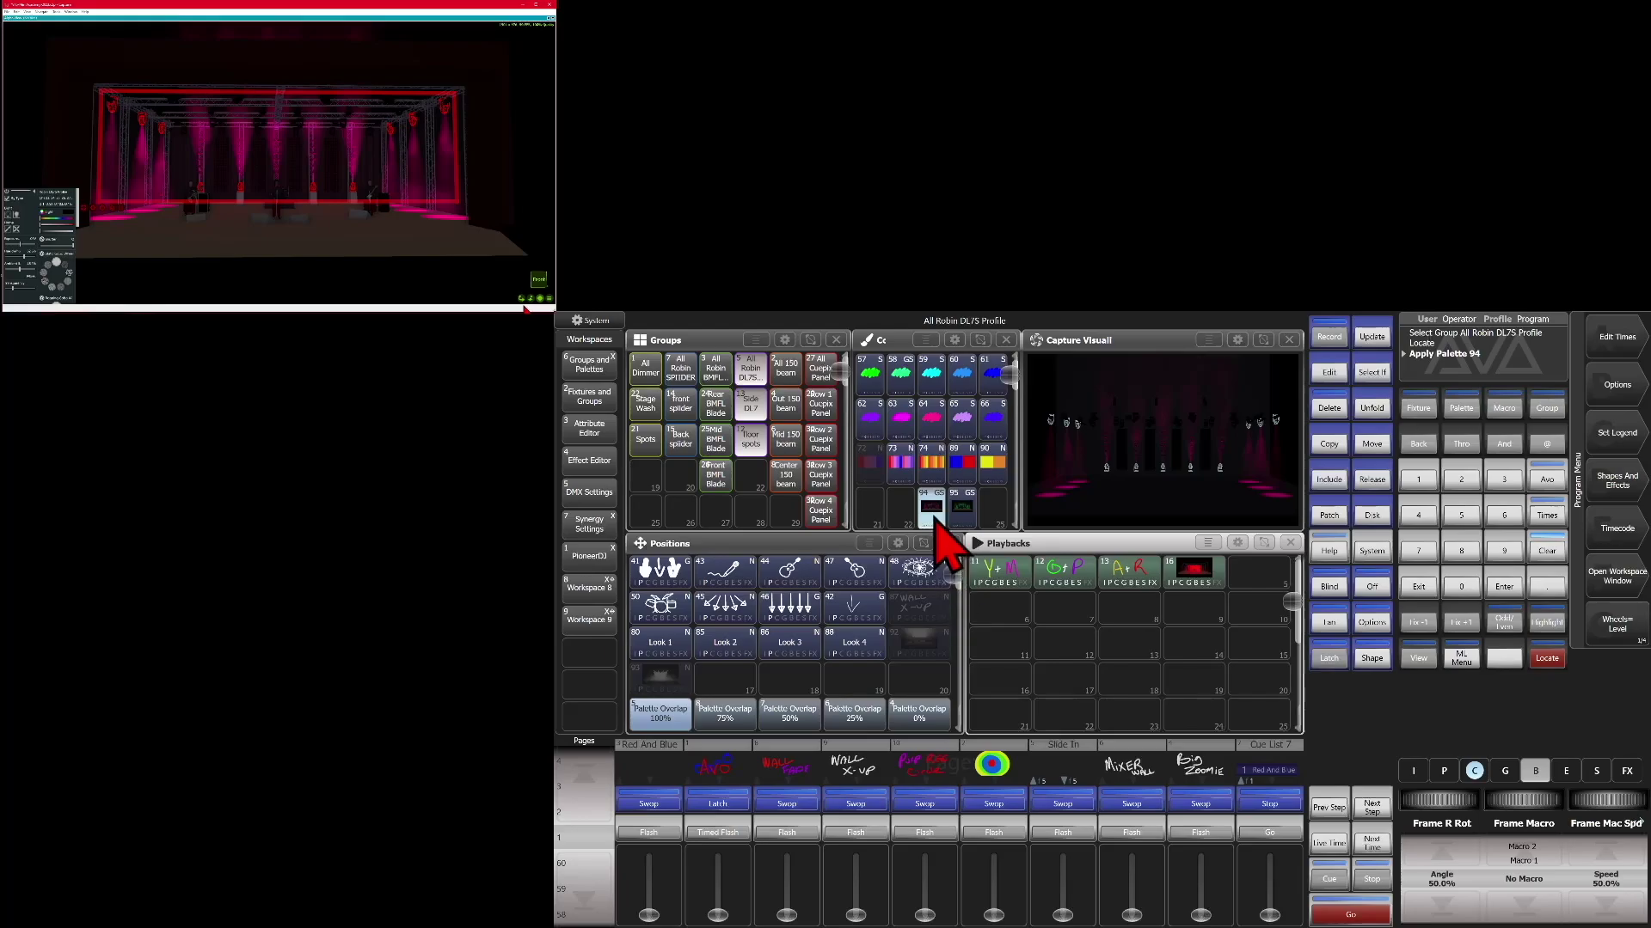
- Recall the new pink and green colour palettes in turn on the All Robin DL7S Profile group, and clear the programmer
left_click(933, 511)
left_click(962, 510)
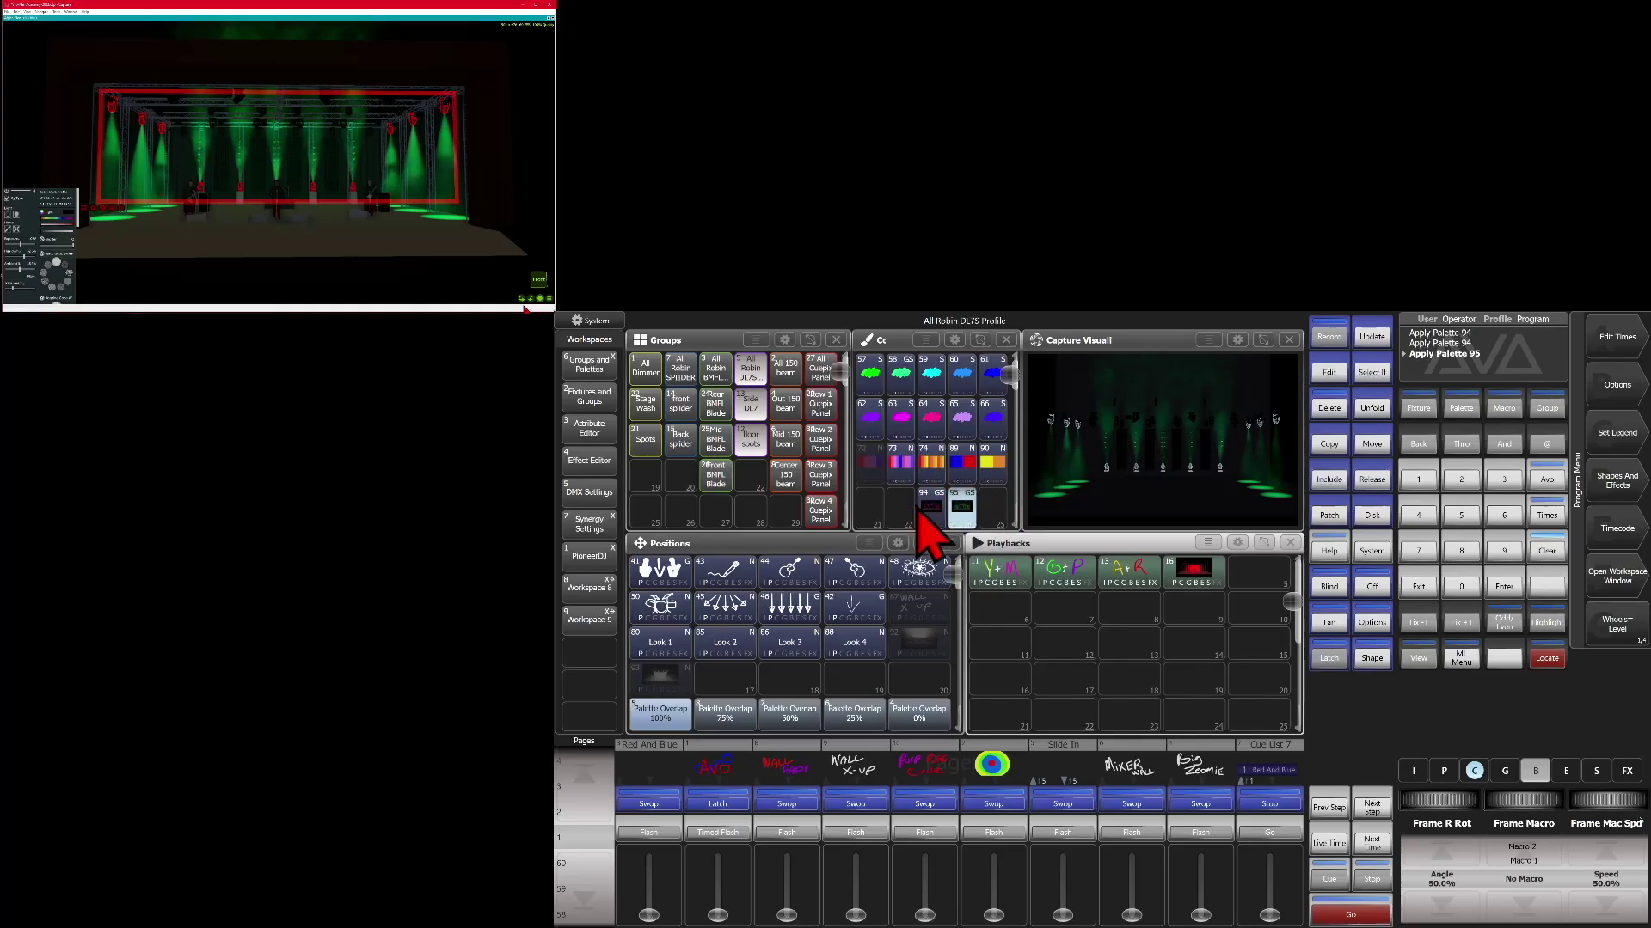
left_click(1545, 550)
- Select the All Robin BMFL Blade, All Robin SPIIDER and All Robin DL7S Profile groups together and locate them
left_click(719, 371)
left_click(680, 371)
left_click(748, 371)
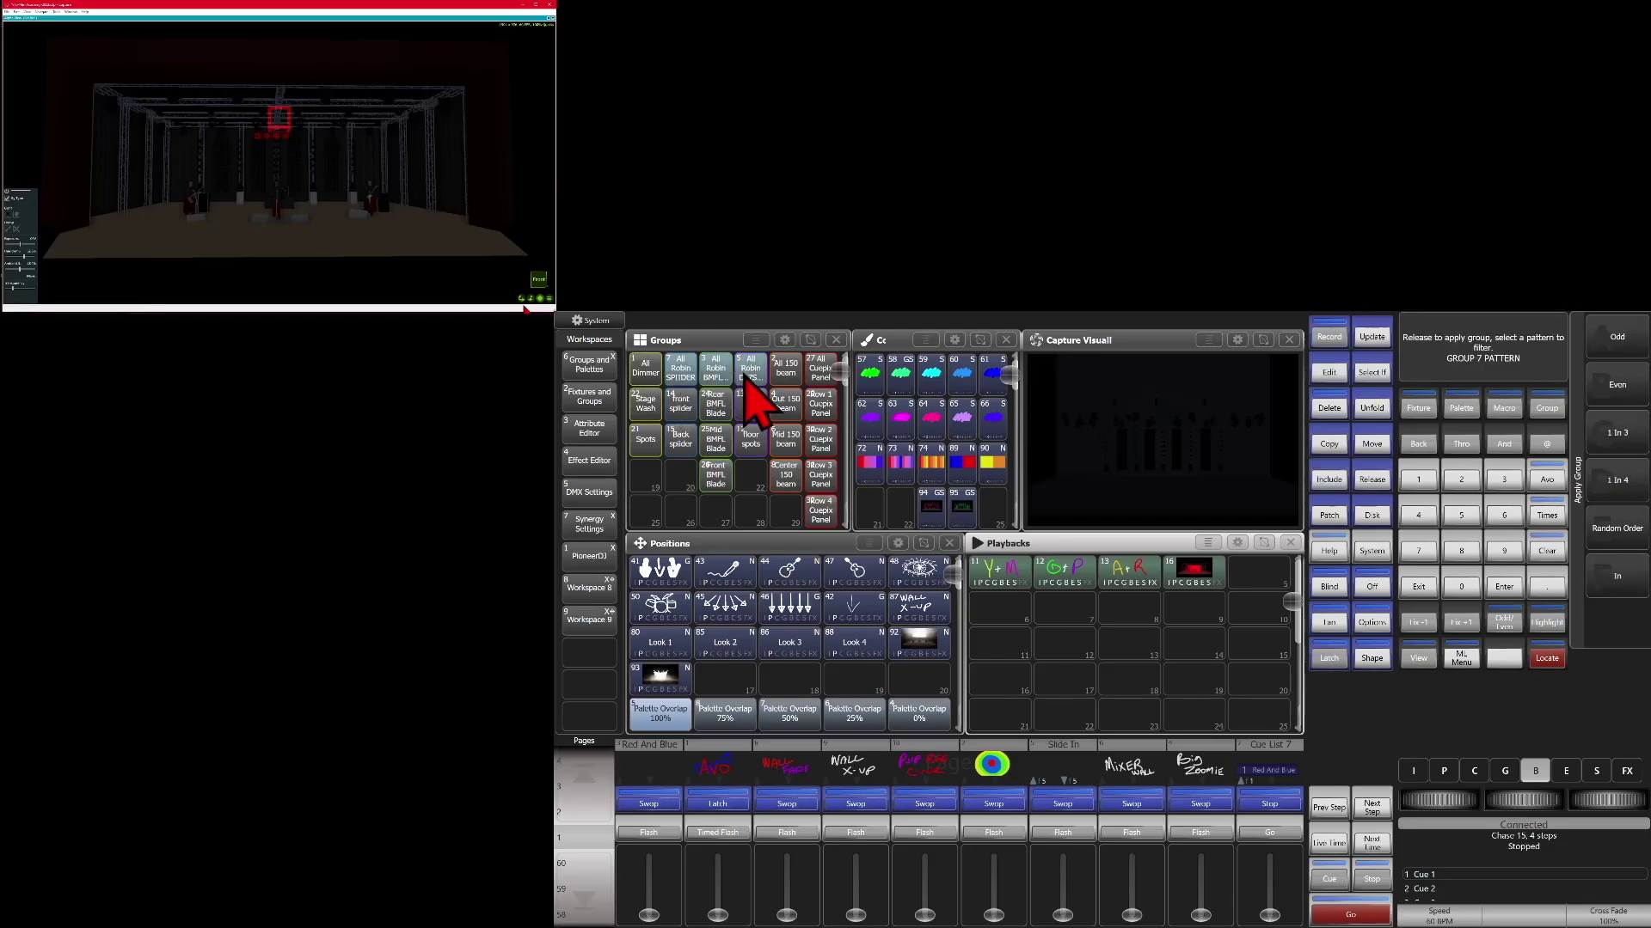
left_click(1546, 659)
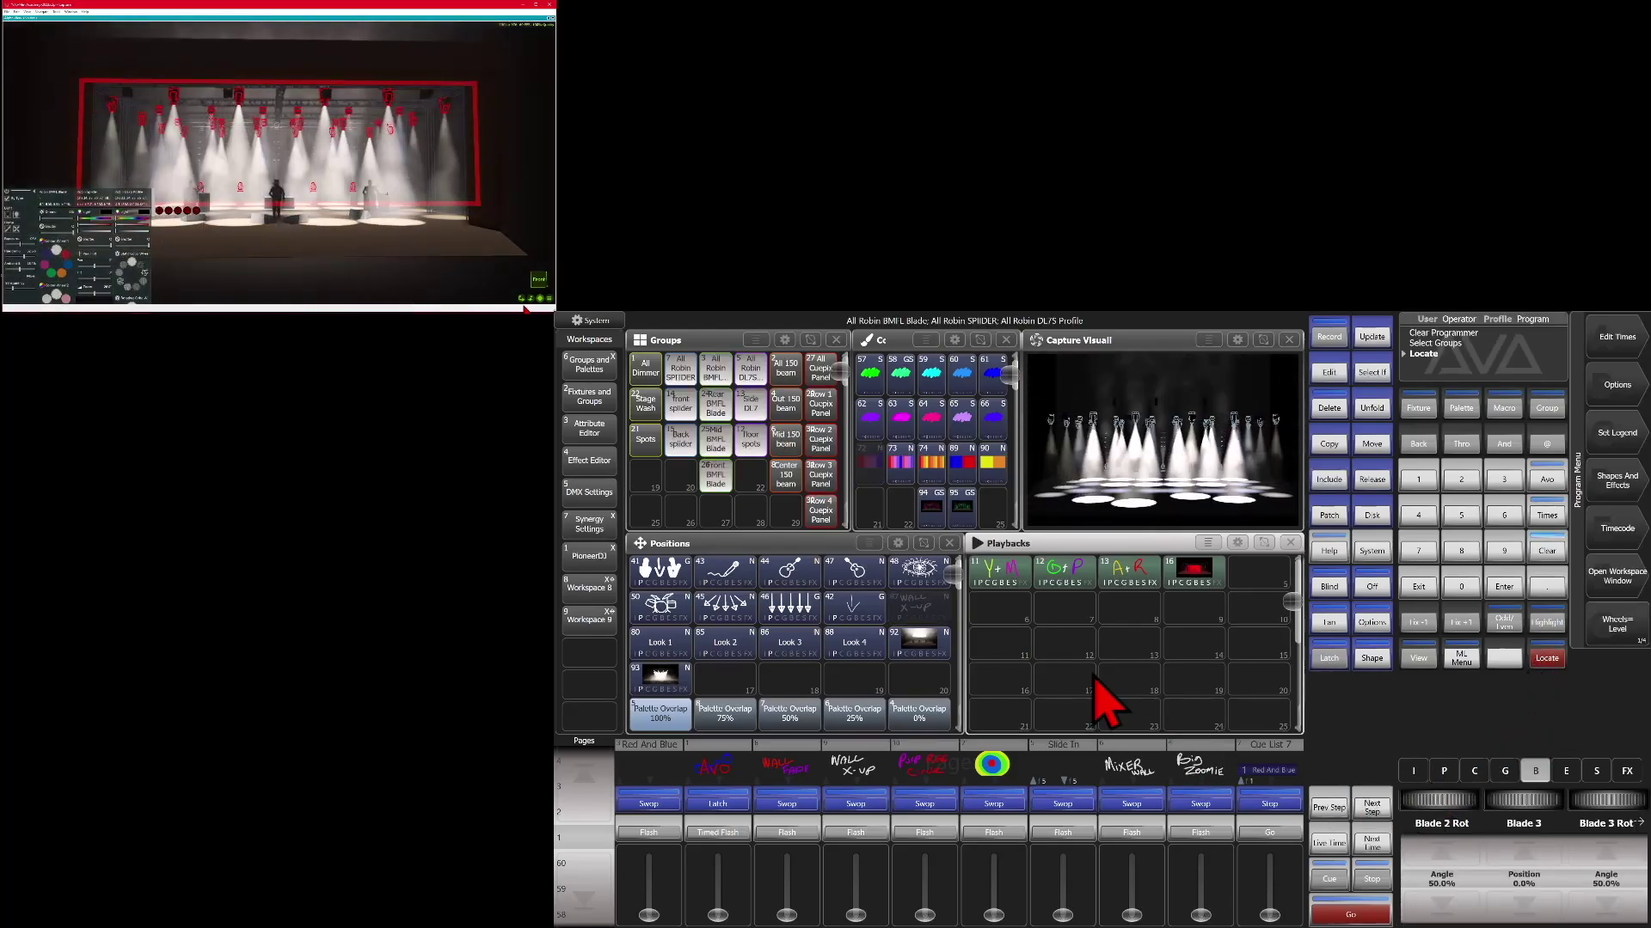
- Alternate between the new pink palette 94 and green palette 95 on the three located groups, finishing on pink
left_click(932, 509)
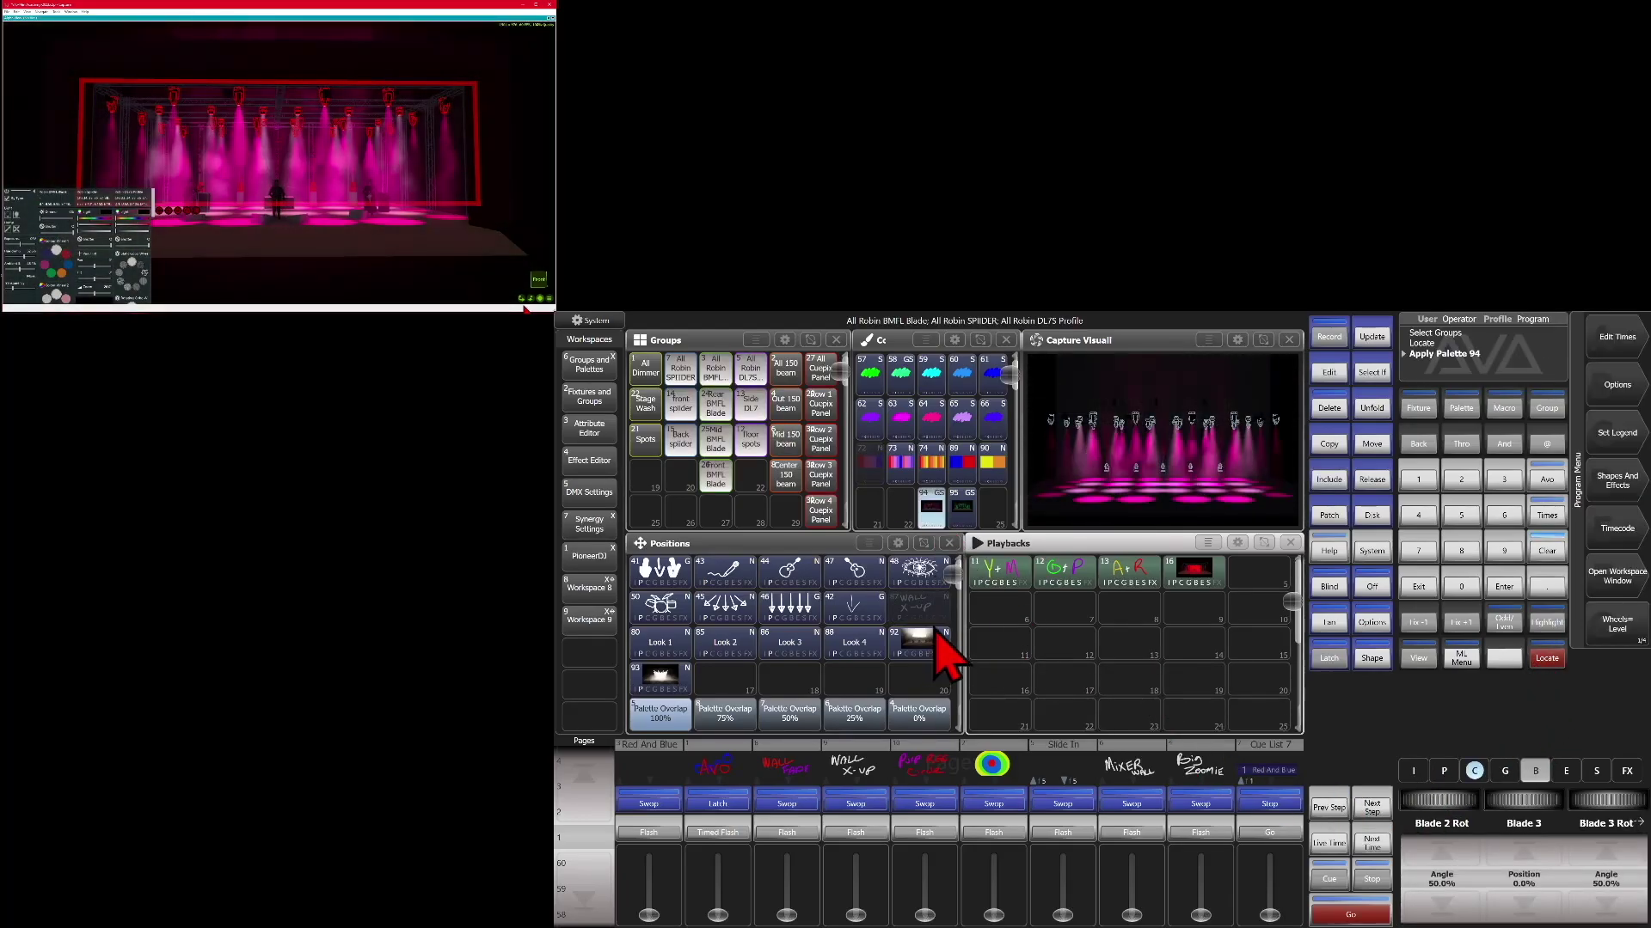
left_click(963, 509)
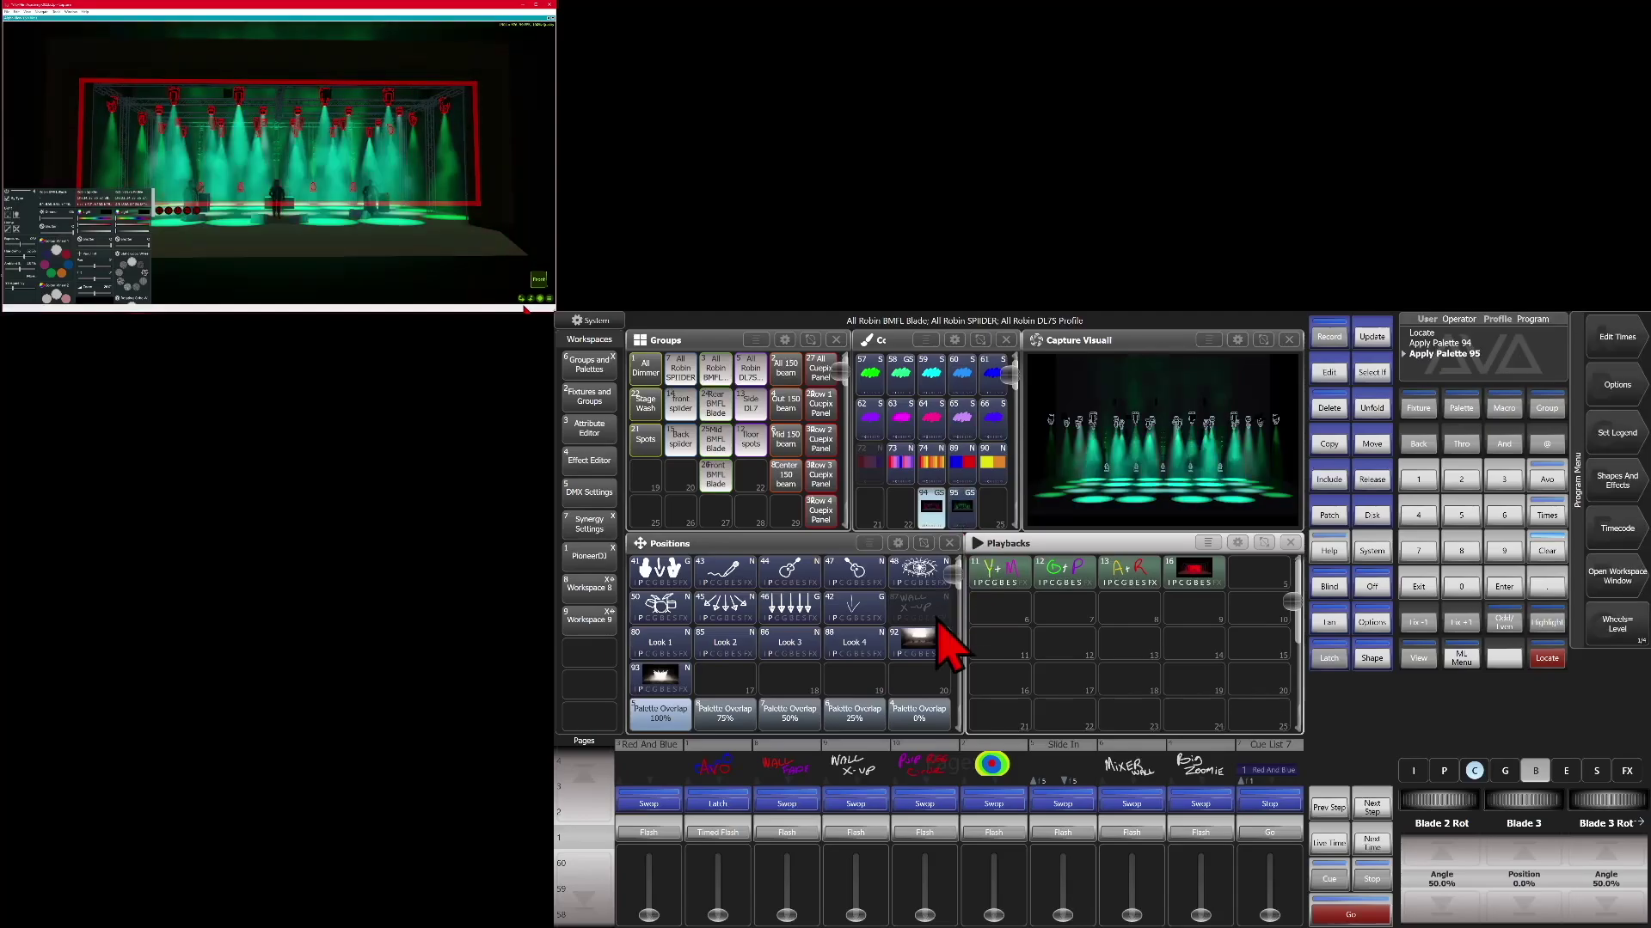
left_click(931, 509)
left_click(963, 509)
left_click(931, 509)
left_click(963, 509)
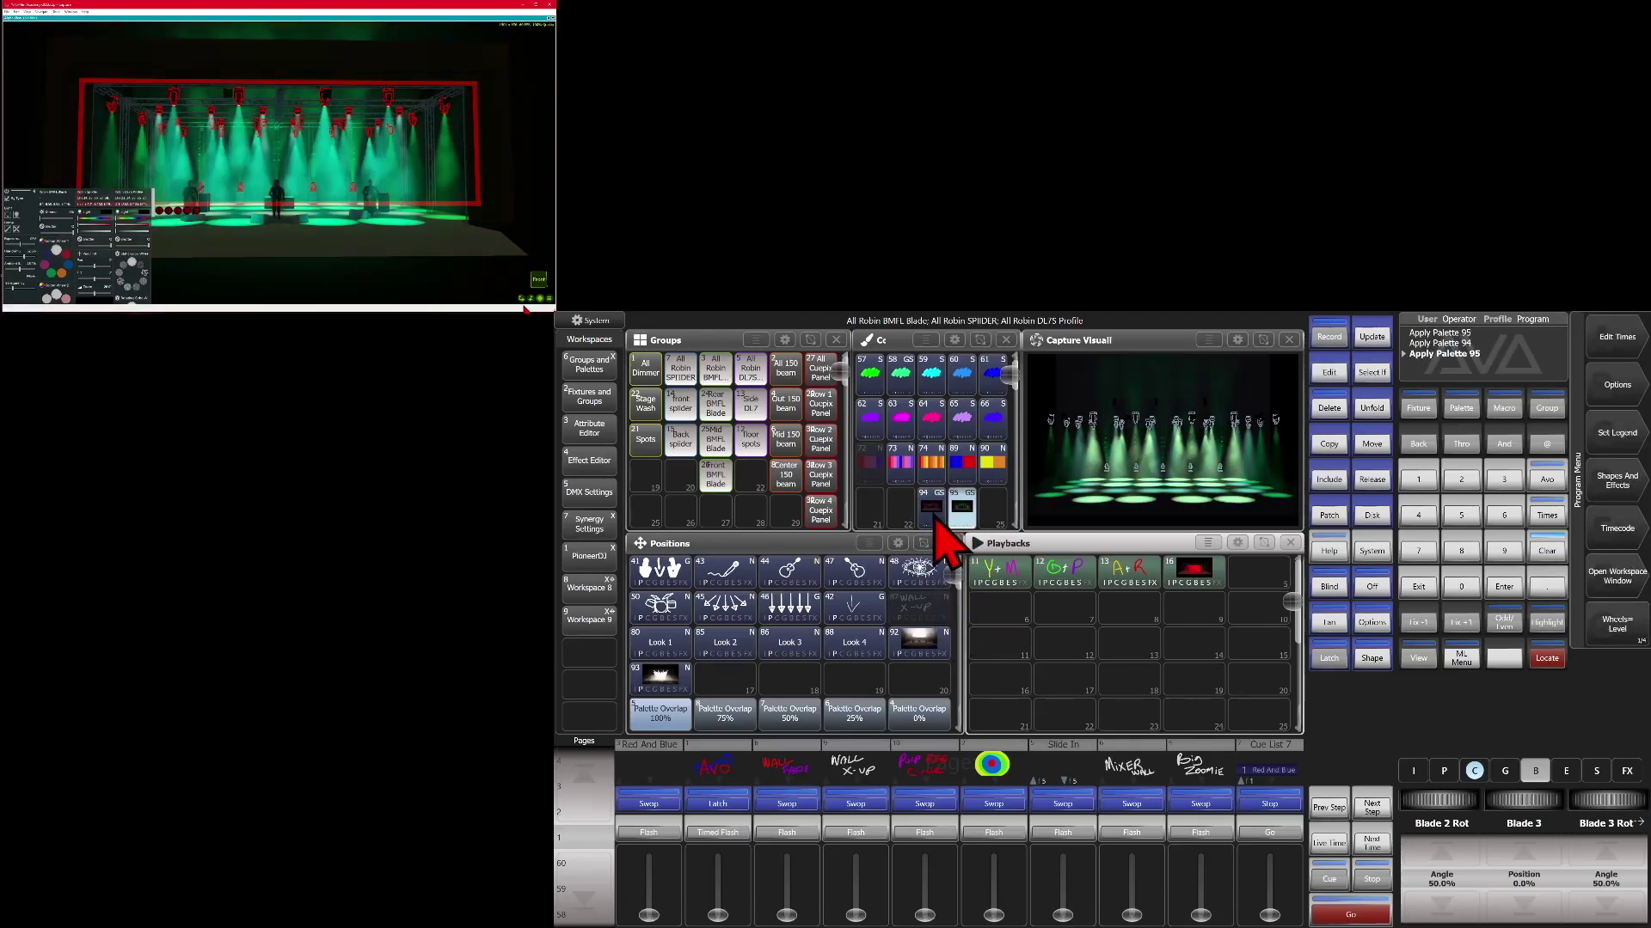
left_click(931, 508)
- Clear the programmer and close the Playbacks window to bring up Gobos and Beams
left_click(1548, 552)
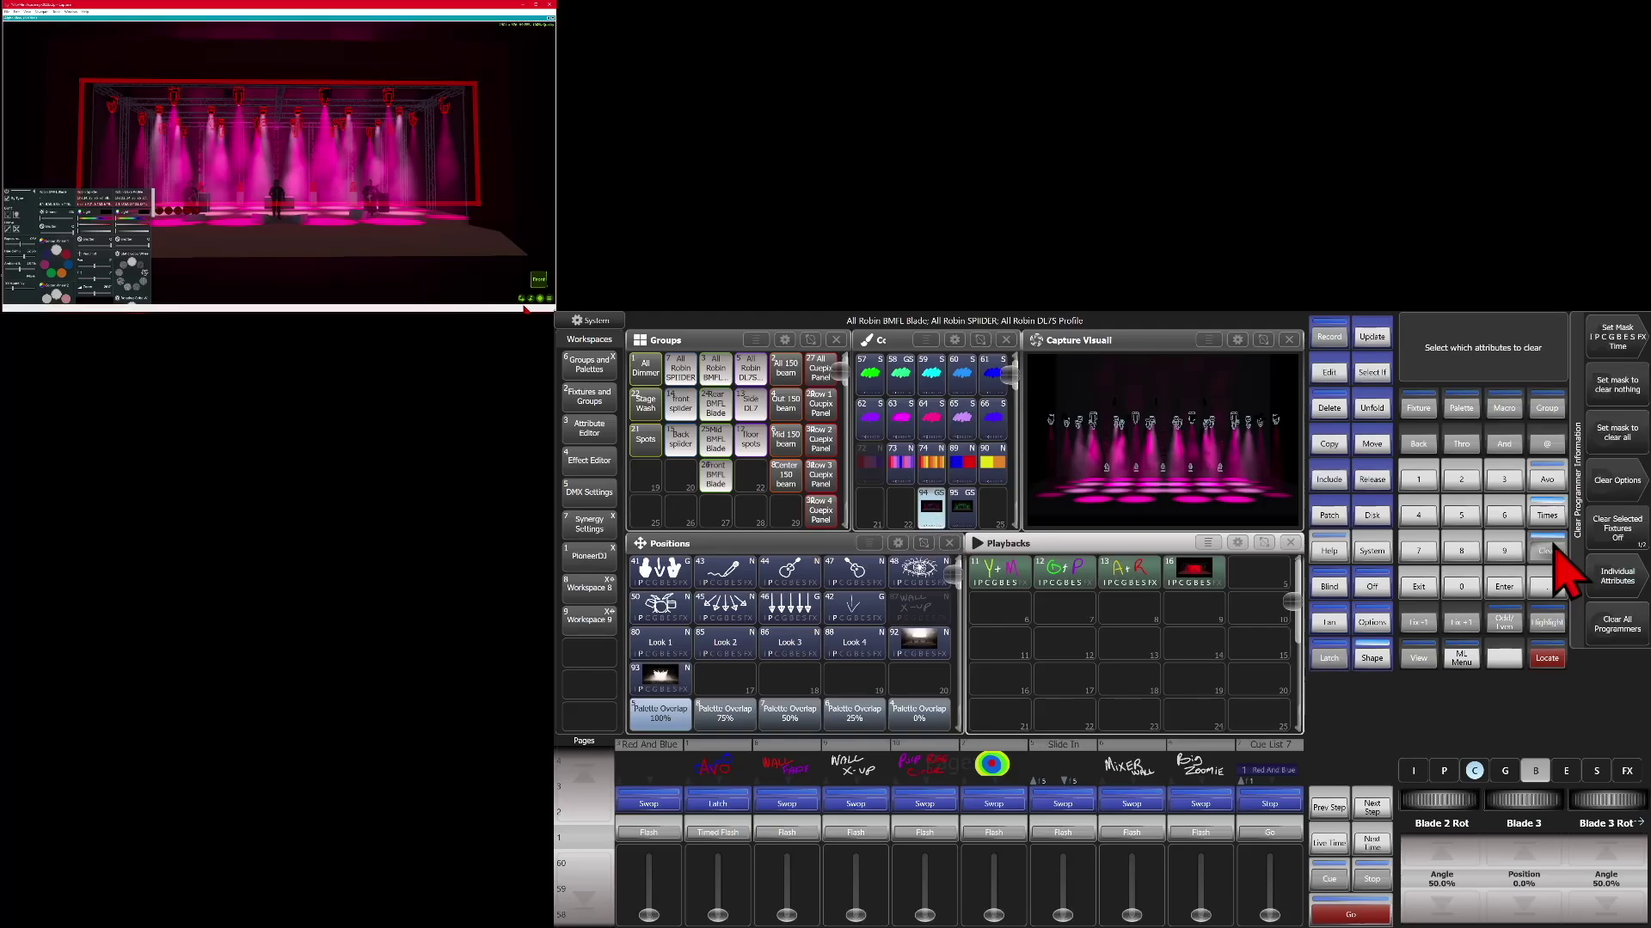
left_click(1289, 544)
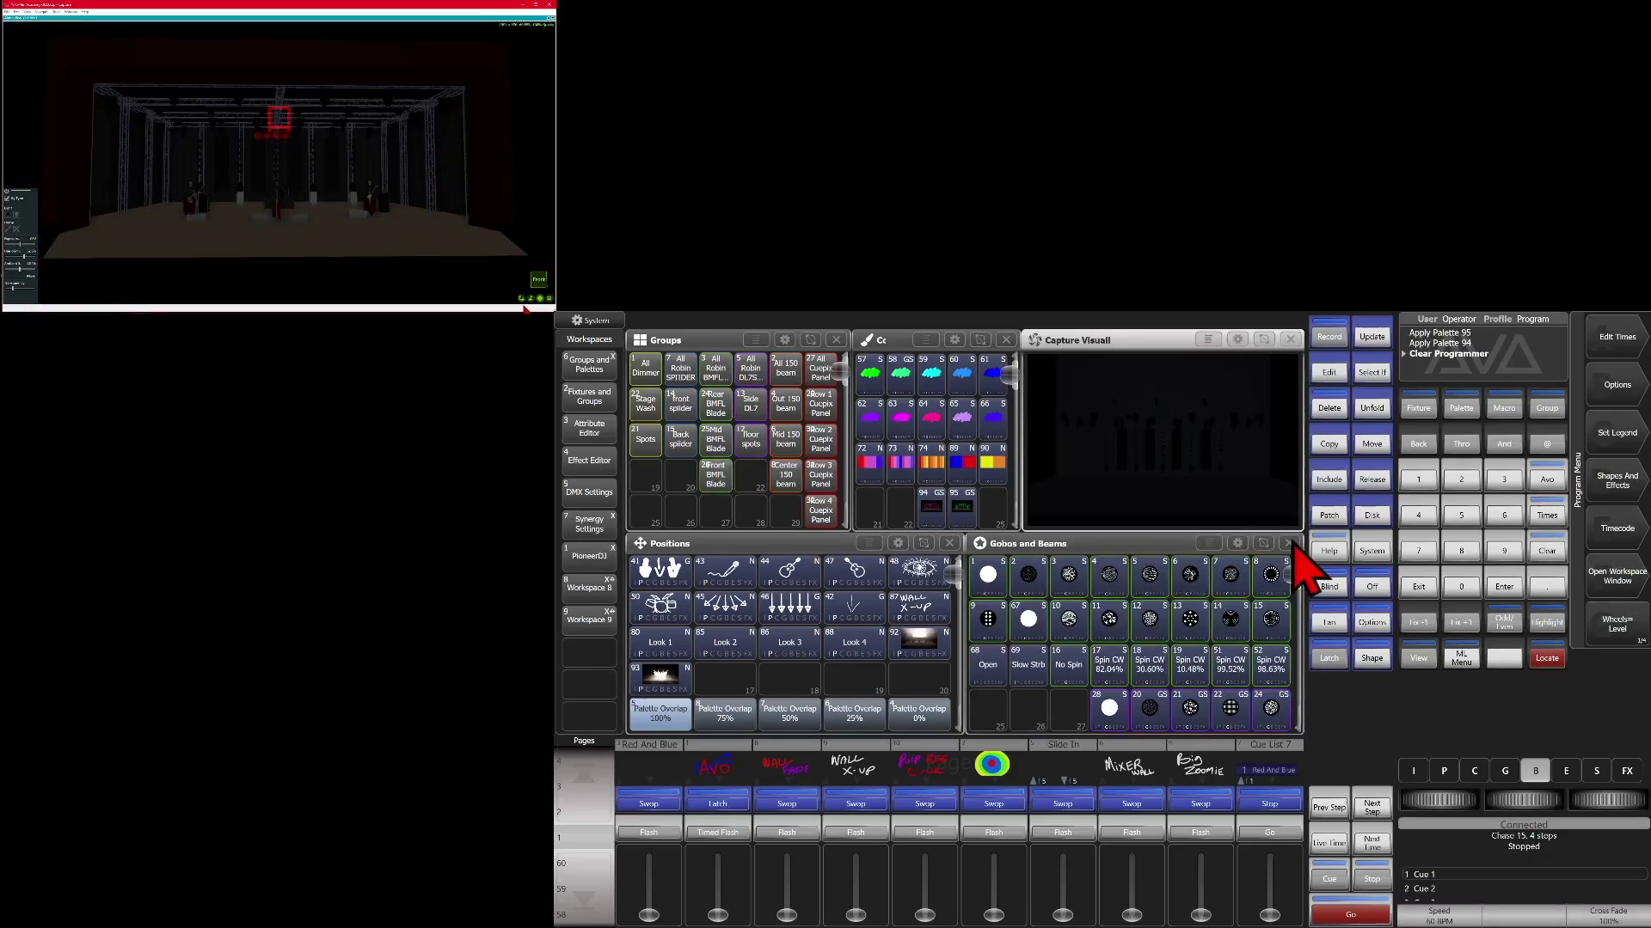
- Select and locate the All Robin BMFL Blade group, and apply the dotted rotating gobo to its beams in Capture
left_click(723, 378)
left_click(1544, 657)
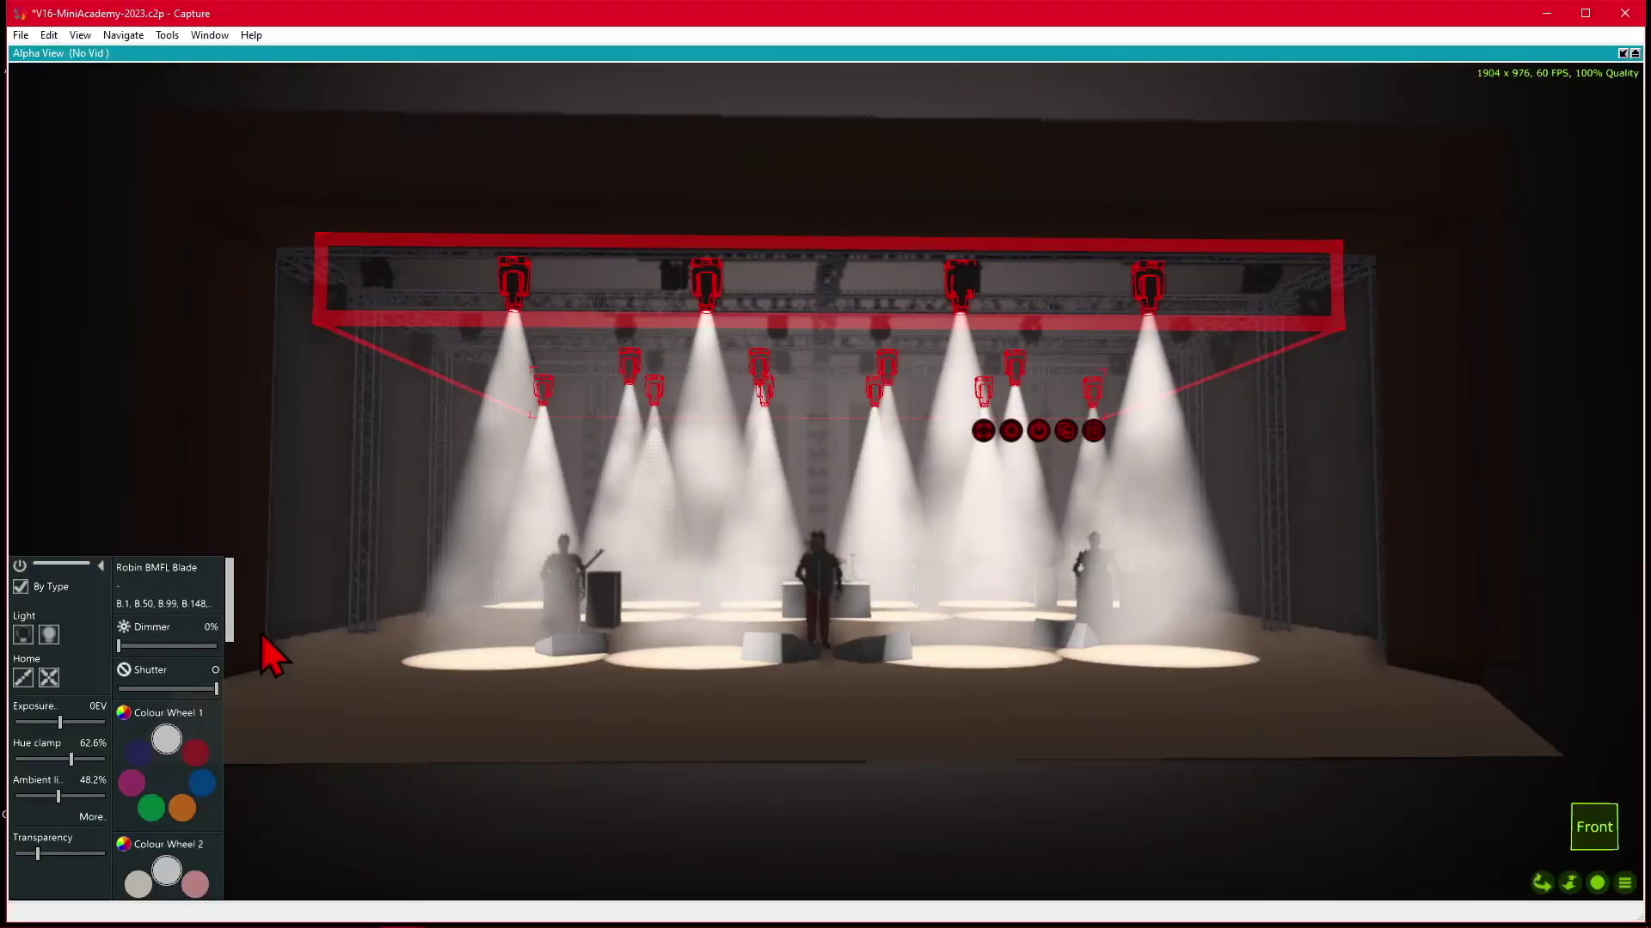
scroll(231, 633, "down", 5)
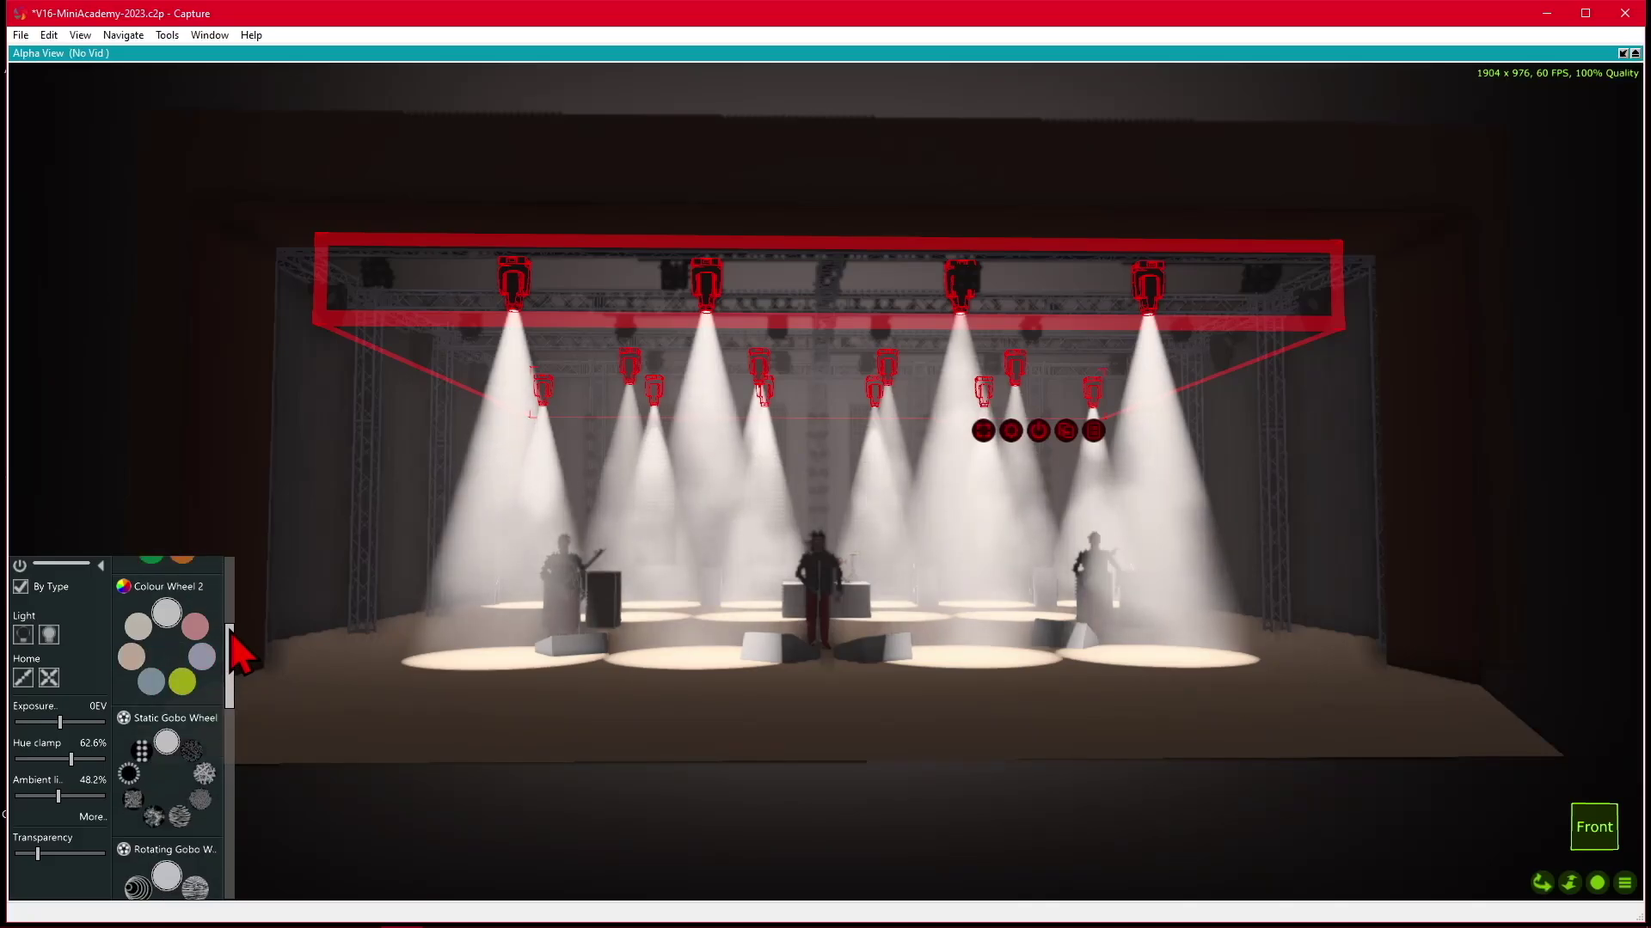
left_click_drag(230, 633, 203, 675)
left_click(147, 810)
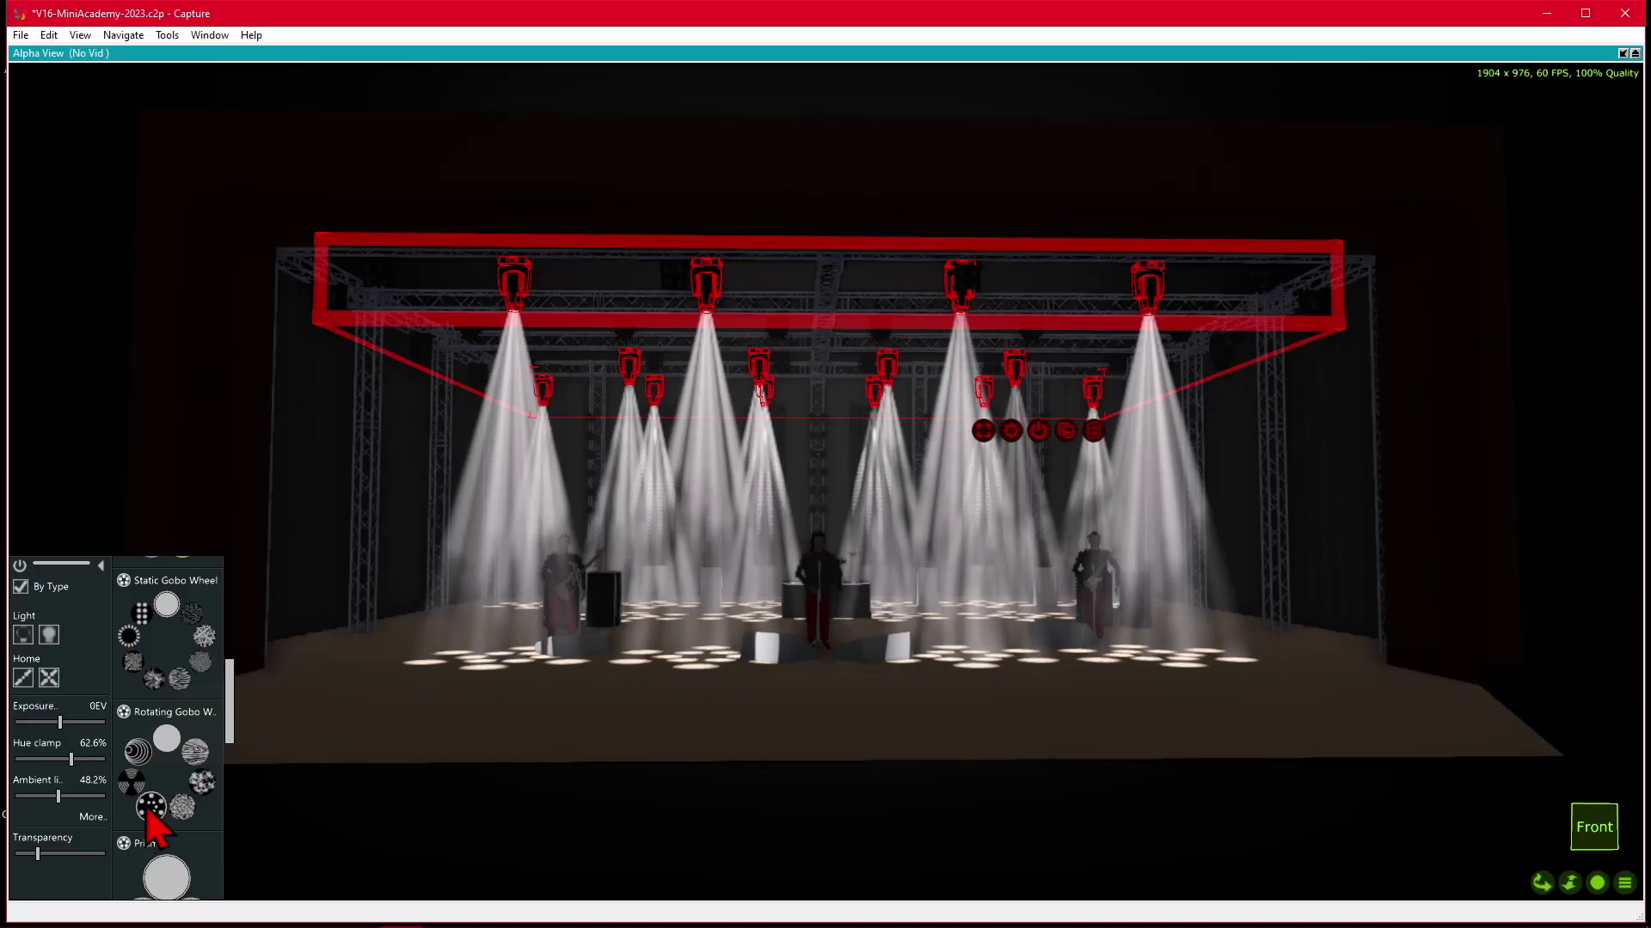
- Record the dotted gobo look in TITAN-MOBILE as type Gobo Palette with mode Fixture, and clear the programmer in TITAN-MOBILE
left_click(1597, 883)
left_click(1566, 889)
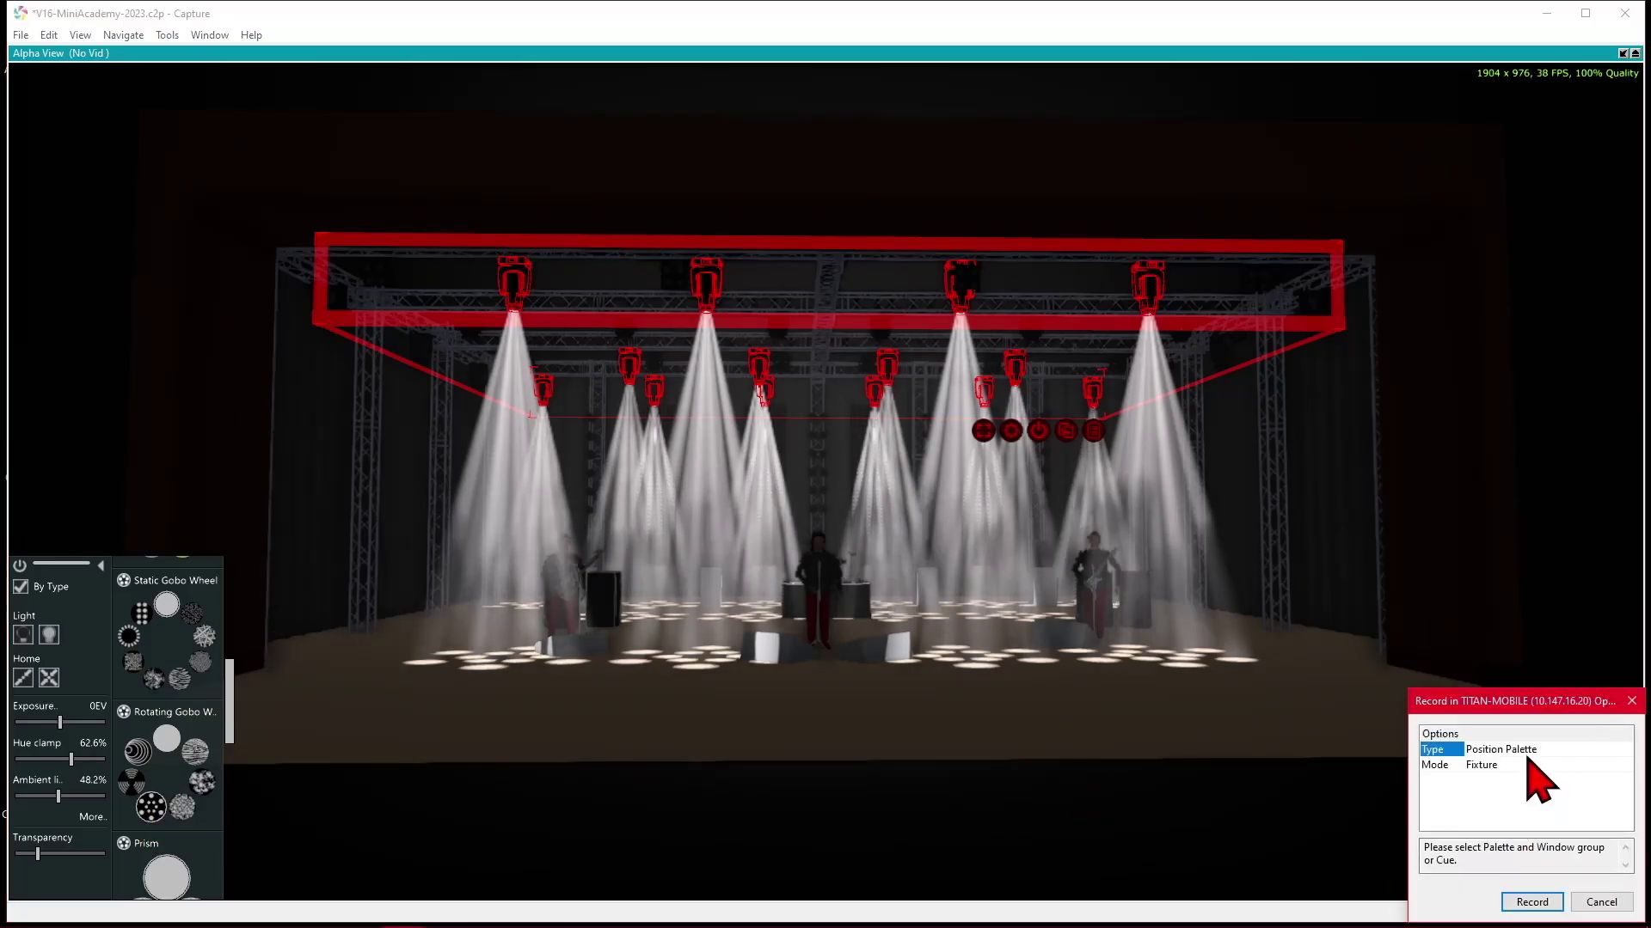
left_click(1532, 750)
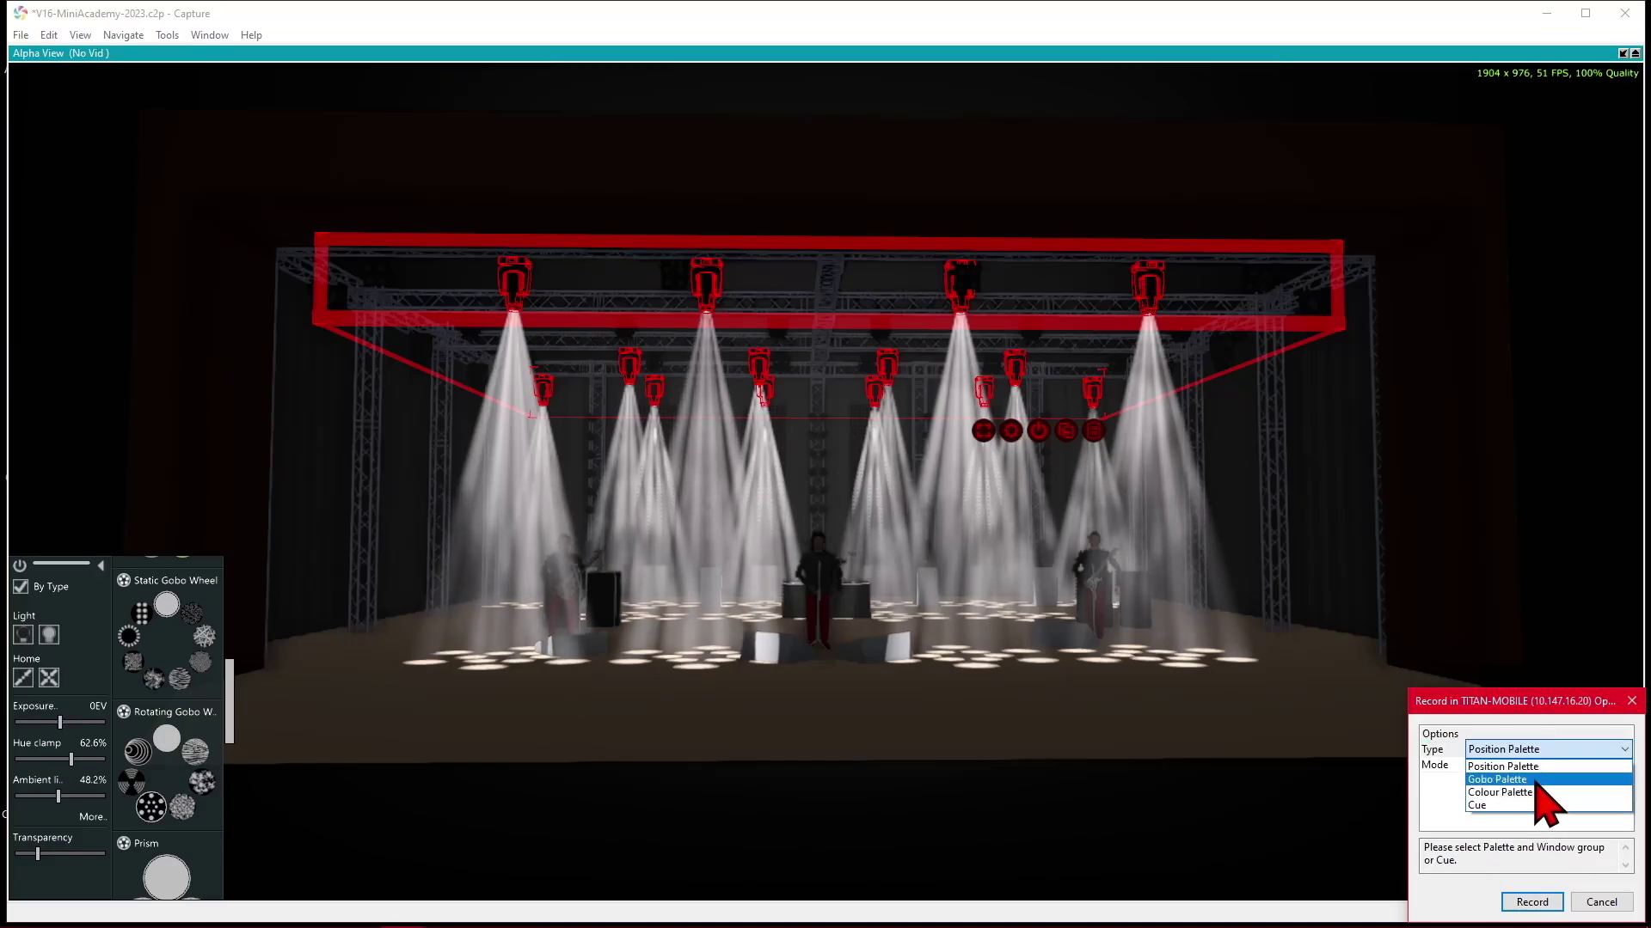
left_click(1532, 779)
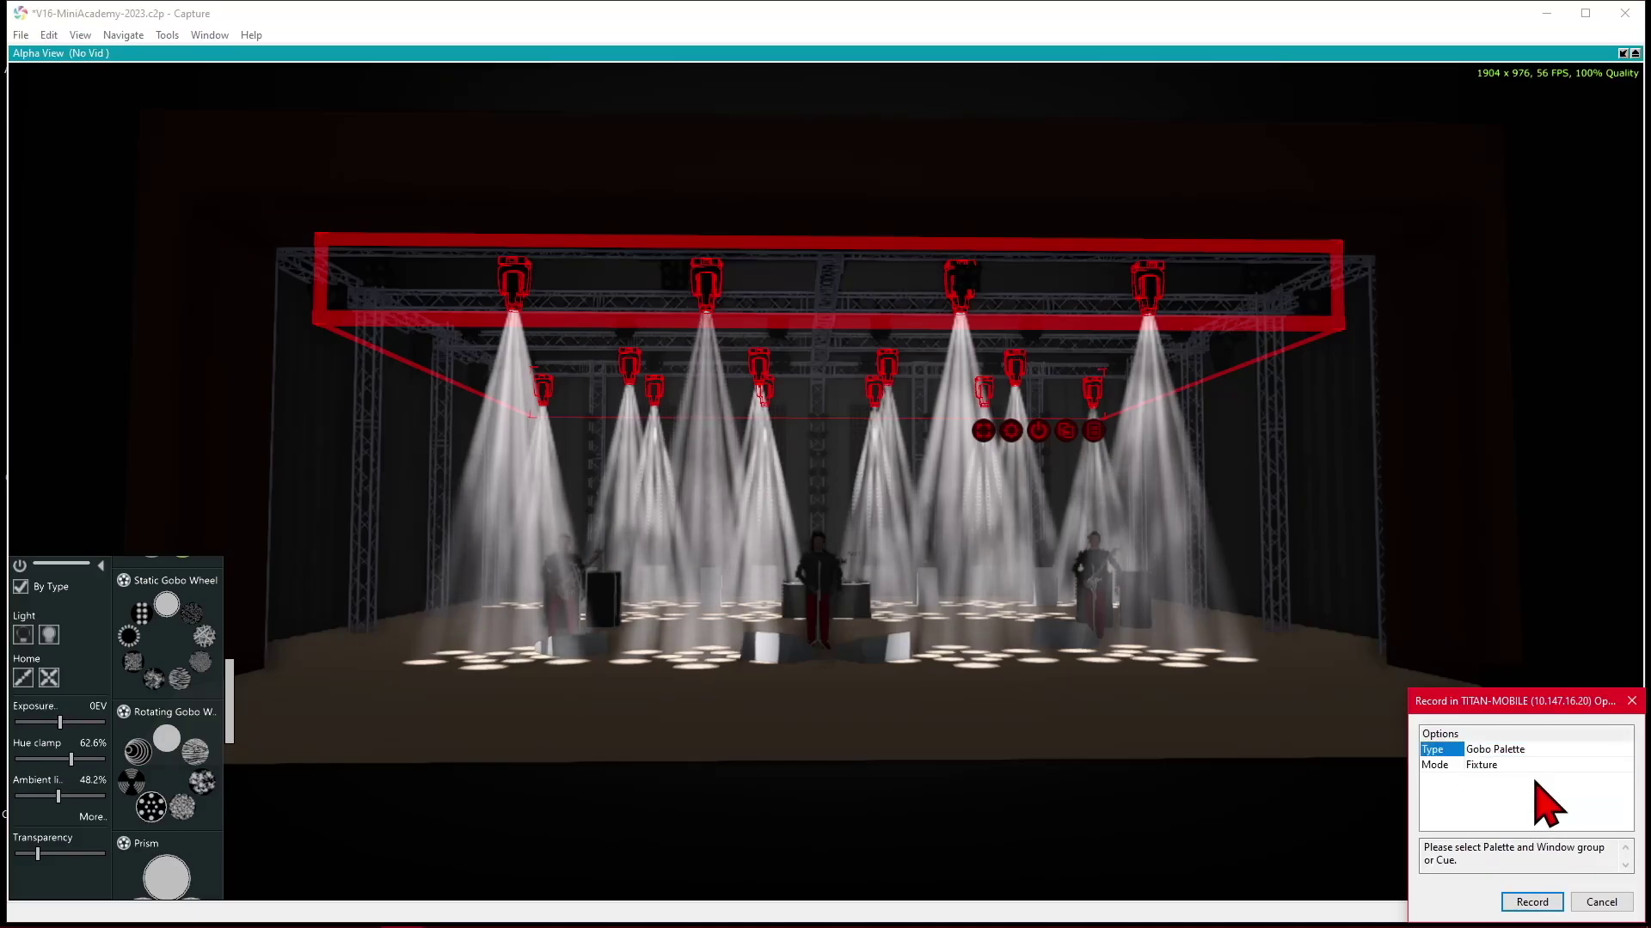
left_click(1534, 902)
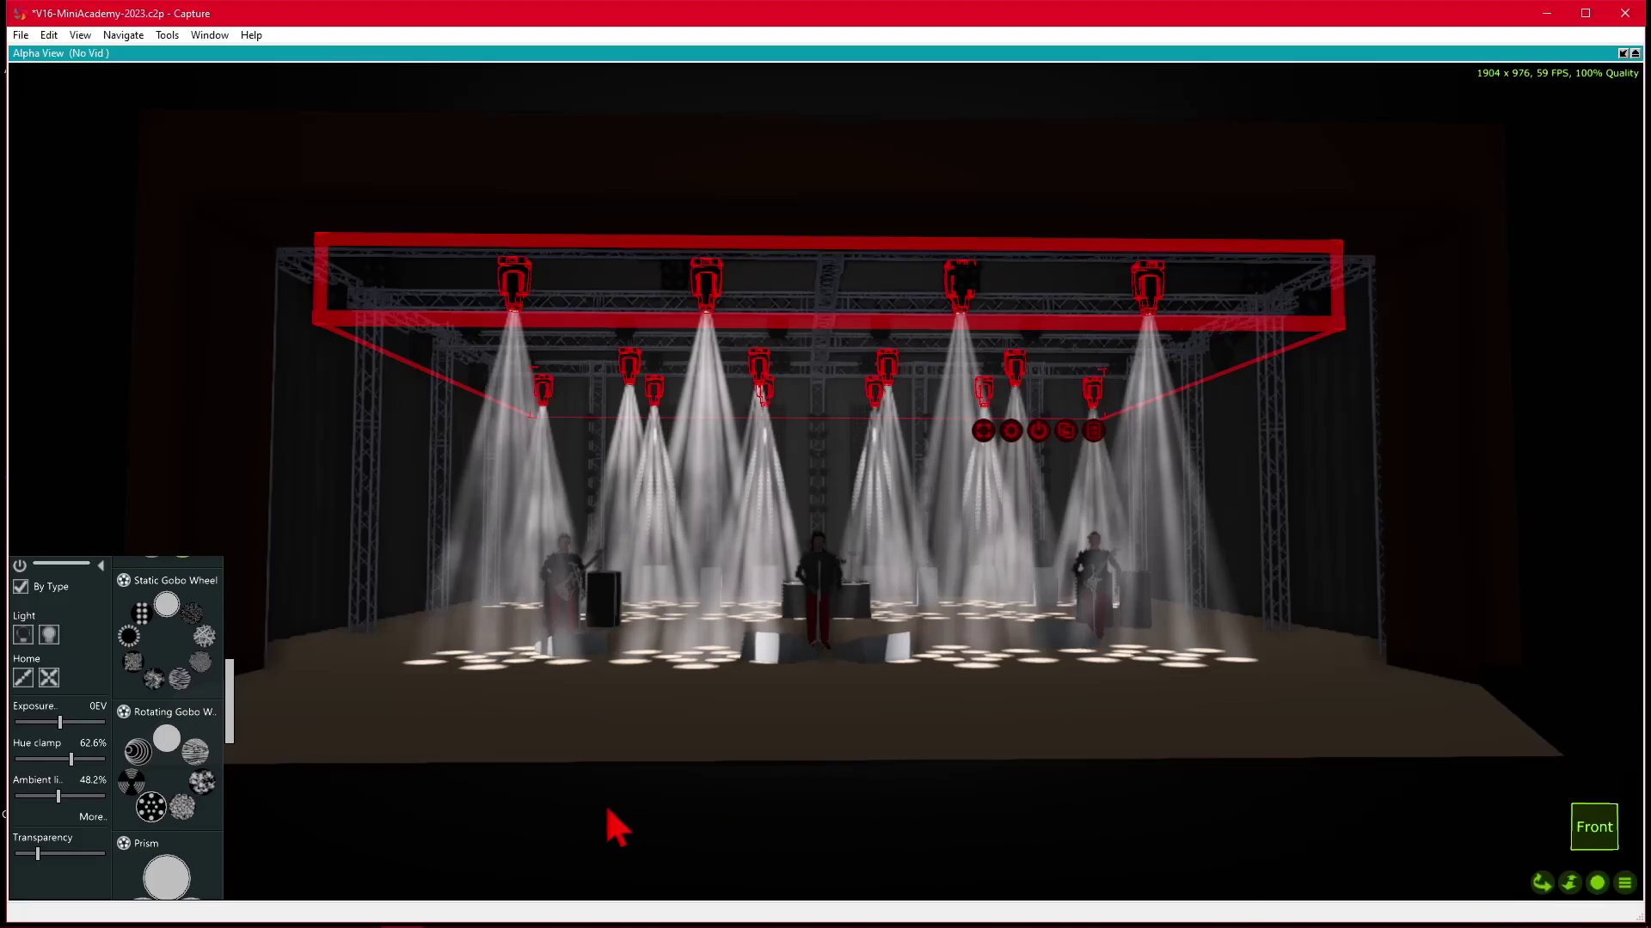
left_click(1599, 886)
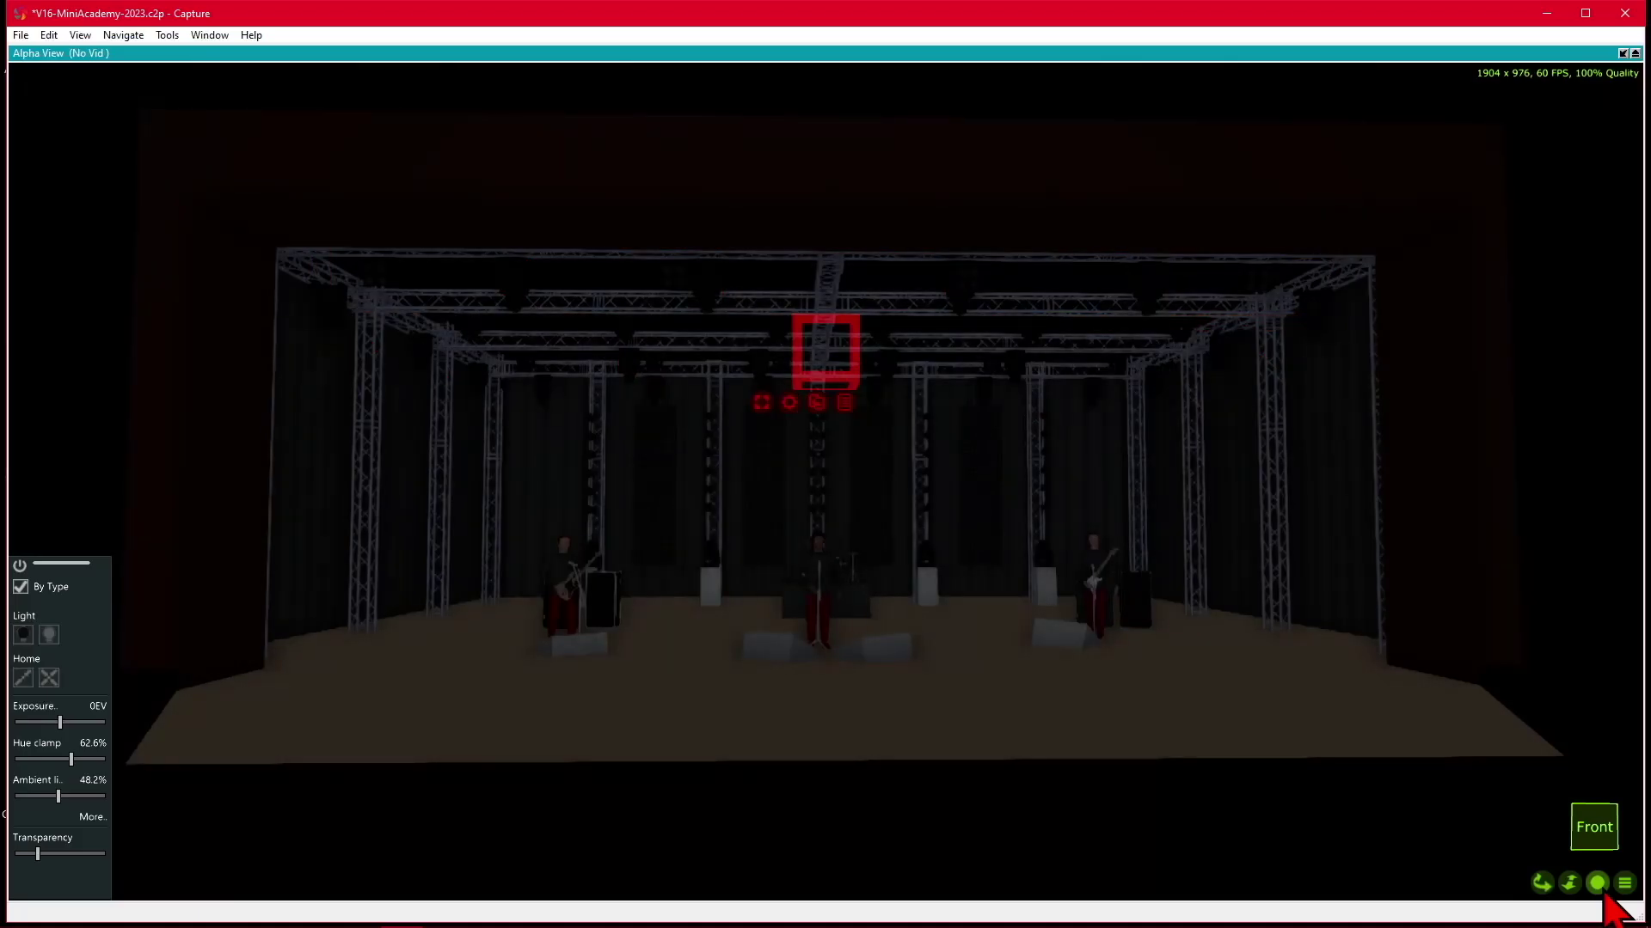
- Select all Robin BMFL Blade fixtures, go to their iris and zoom settings, and record in TITAN-MOBILE as type Gobo Palette with mode Fixture
double_click(962, 299)
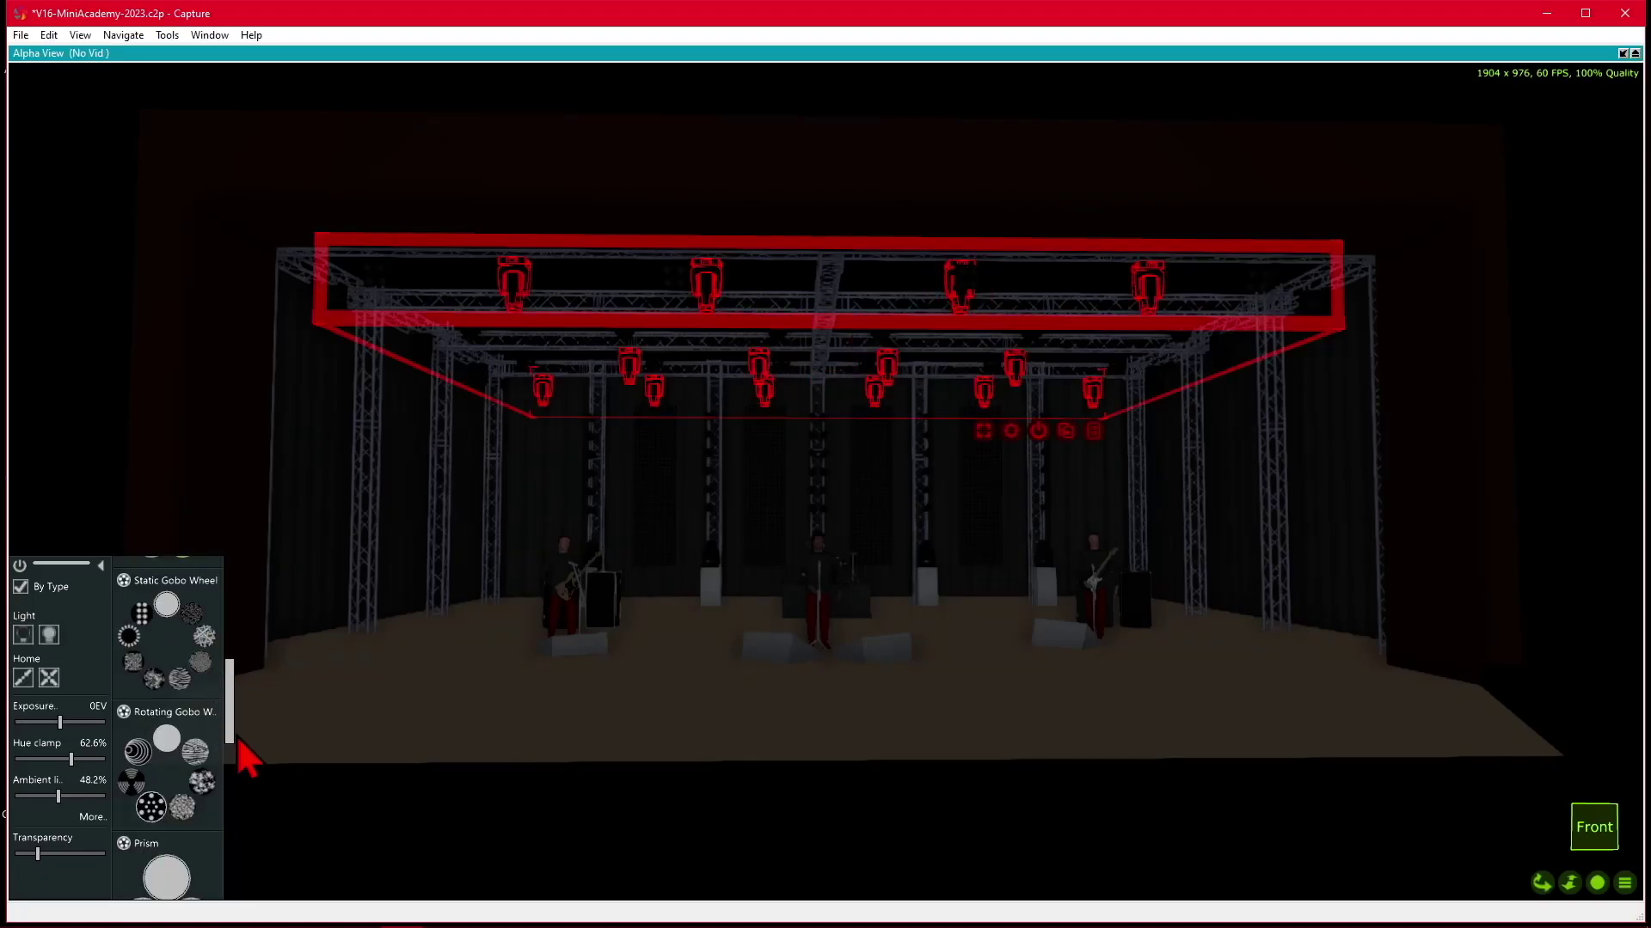
left_click_drag(230, 736, 229, 891)
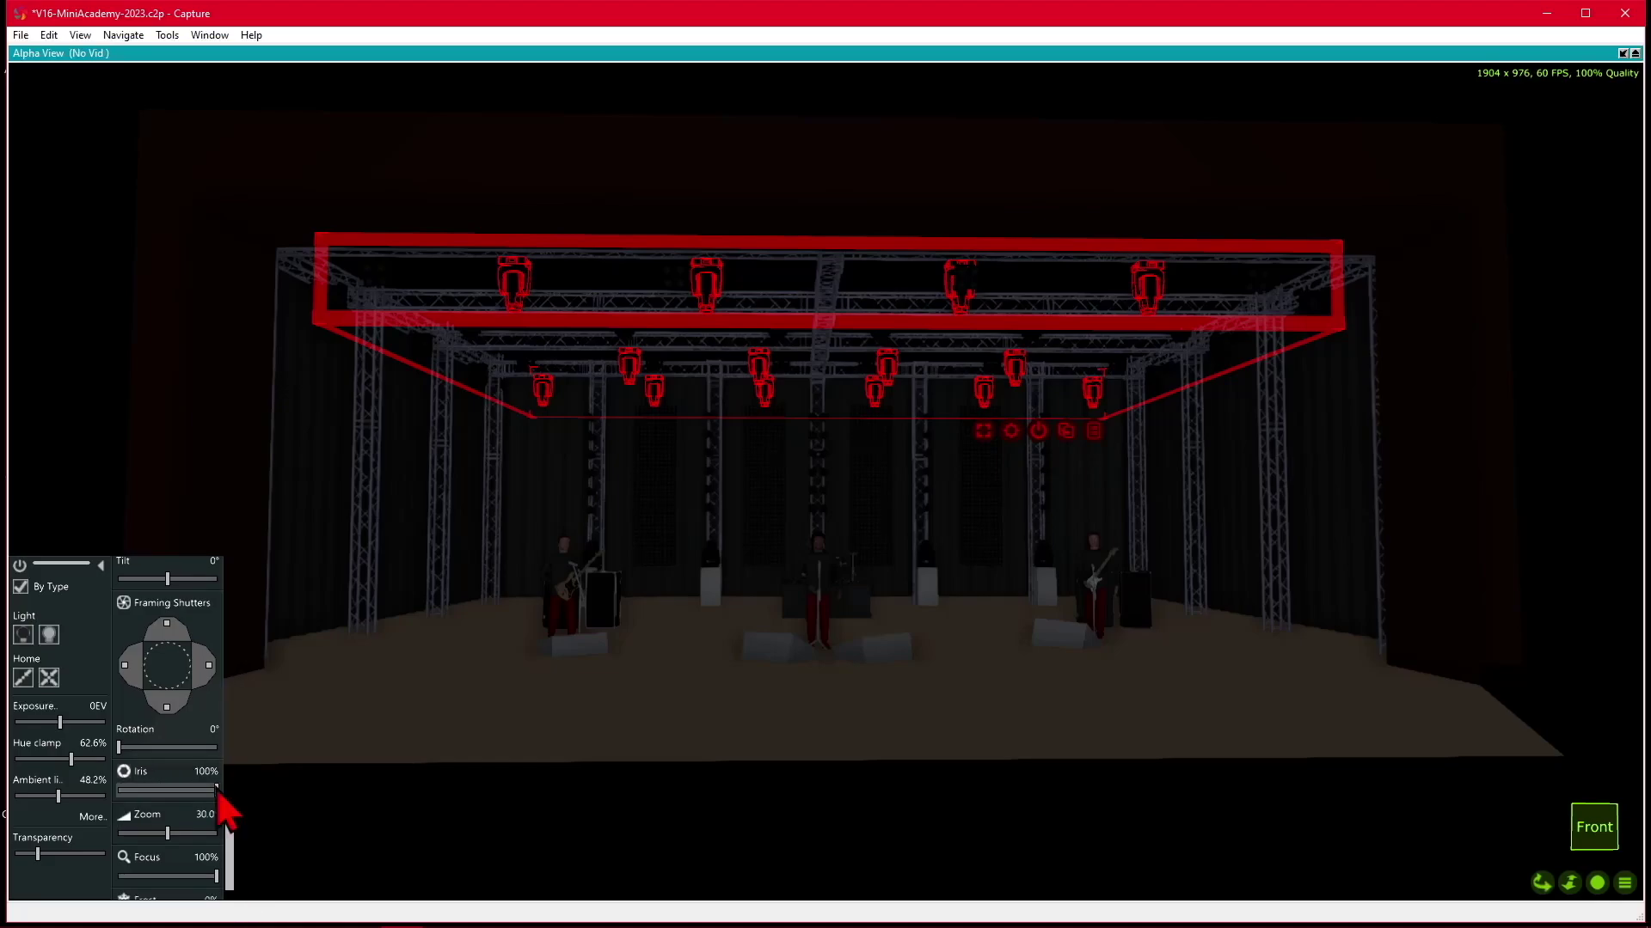
left_click(1598, 885)
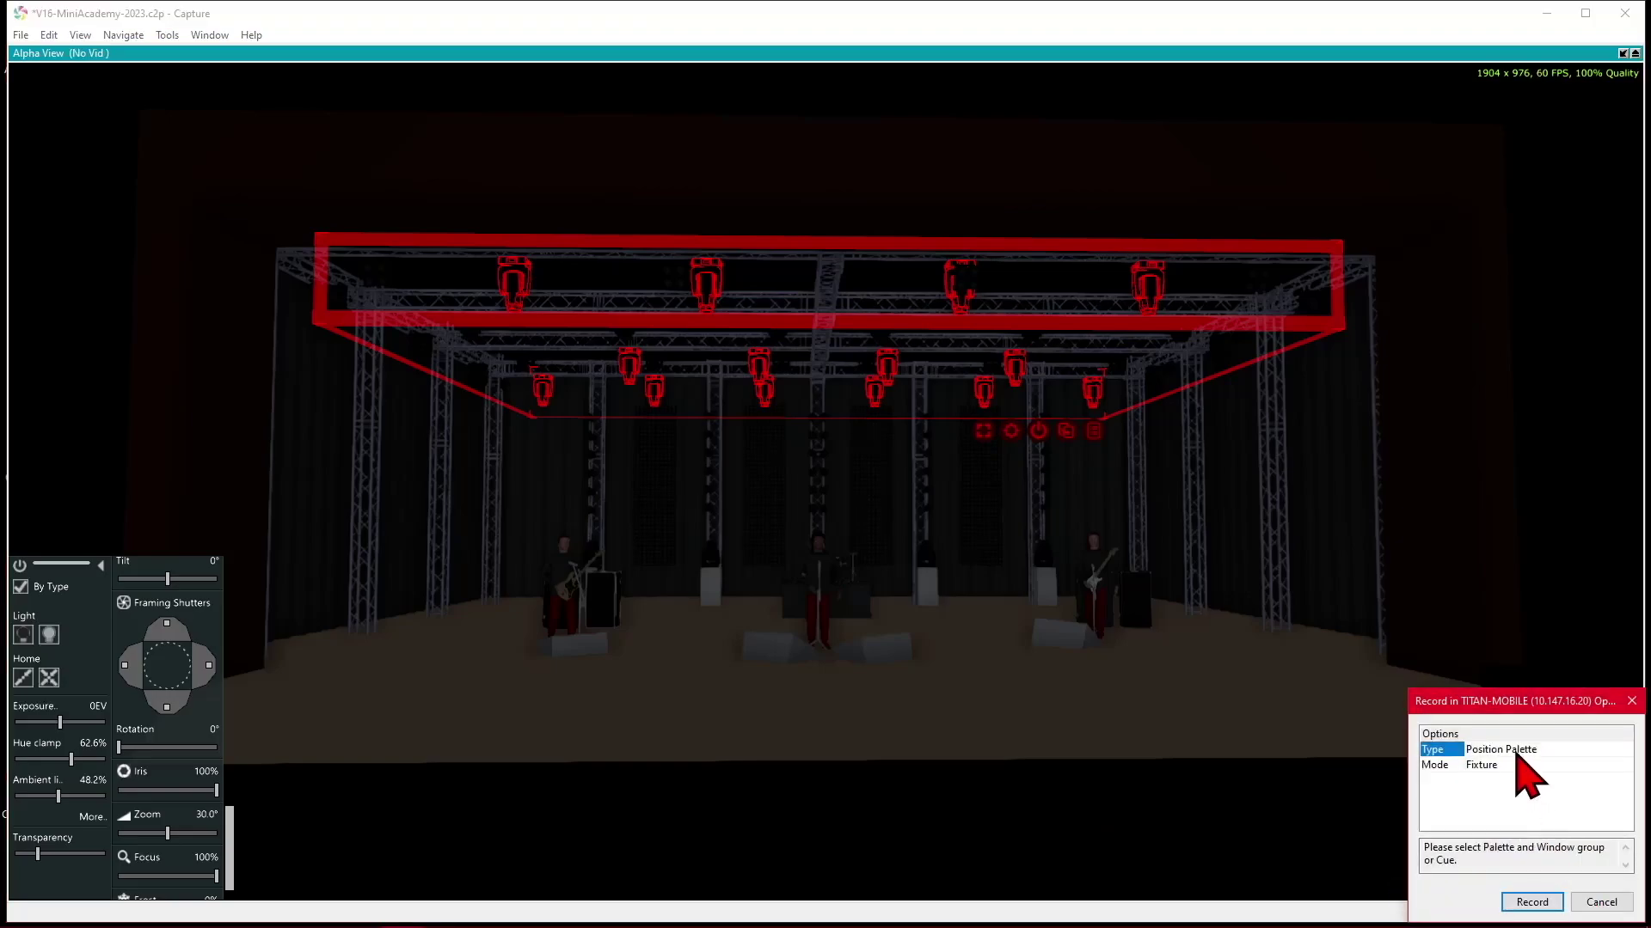
left_click(1516, 751)
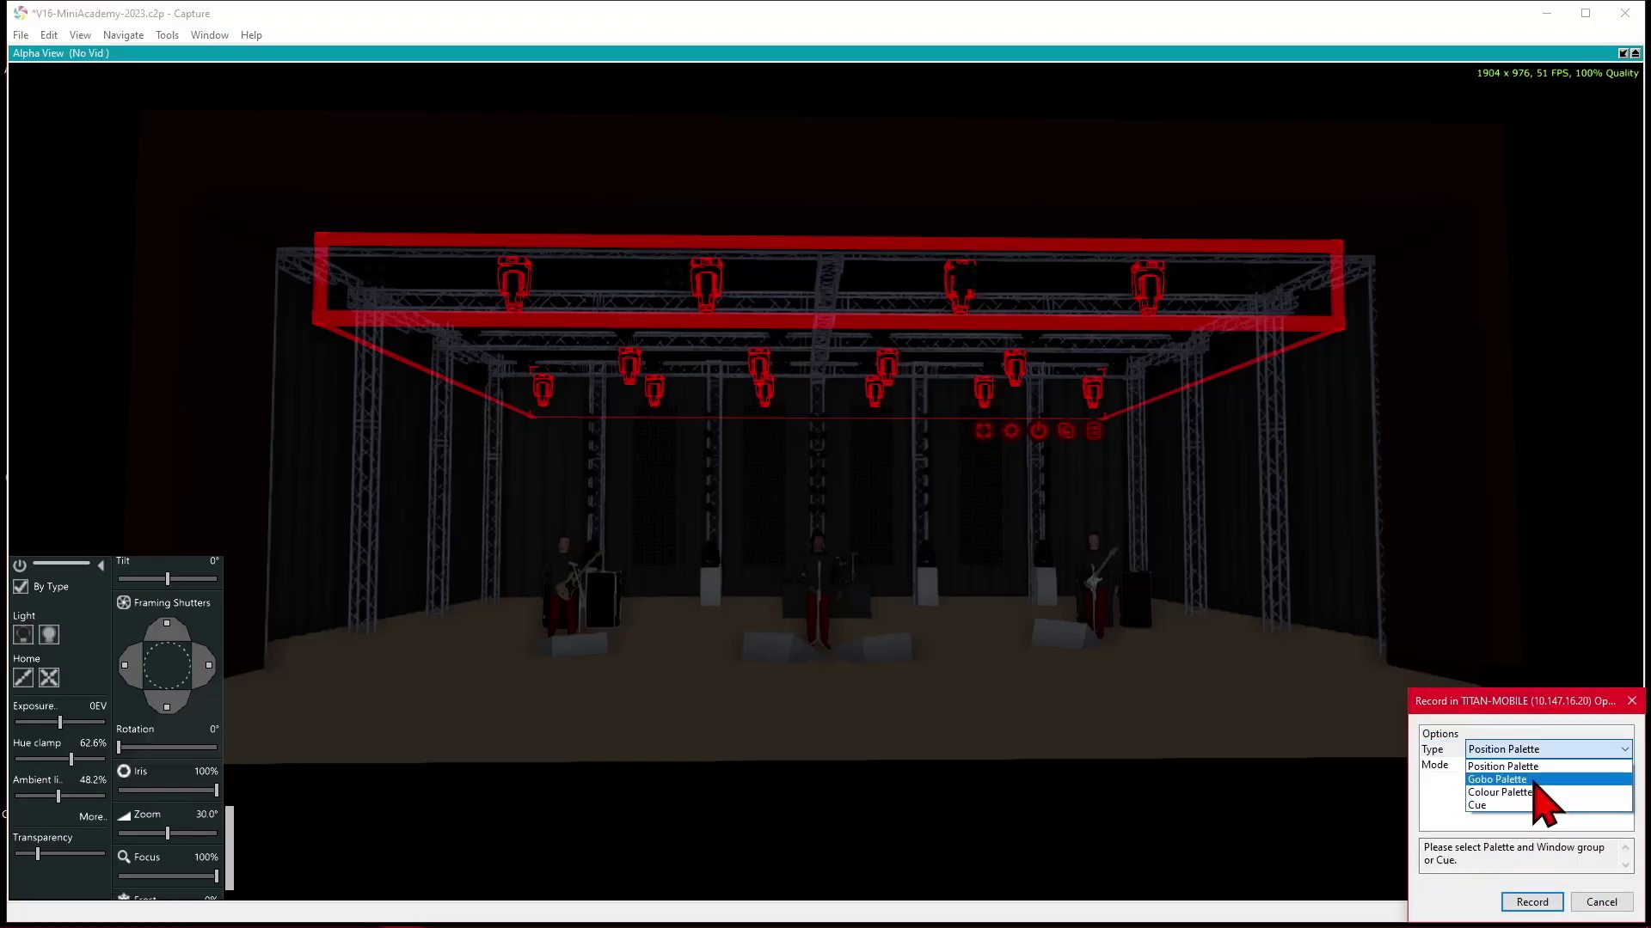
left_click(1534, 783)
left_click(1556, 904)
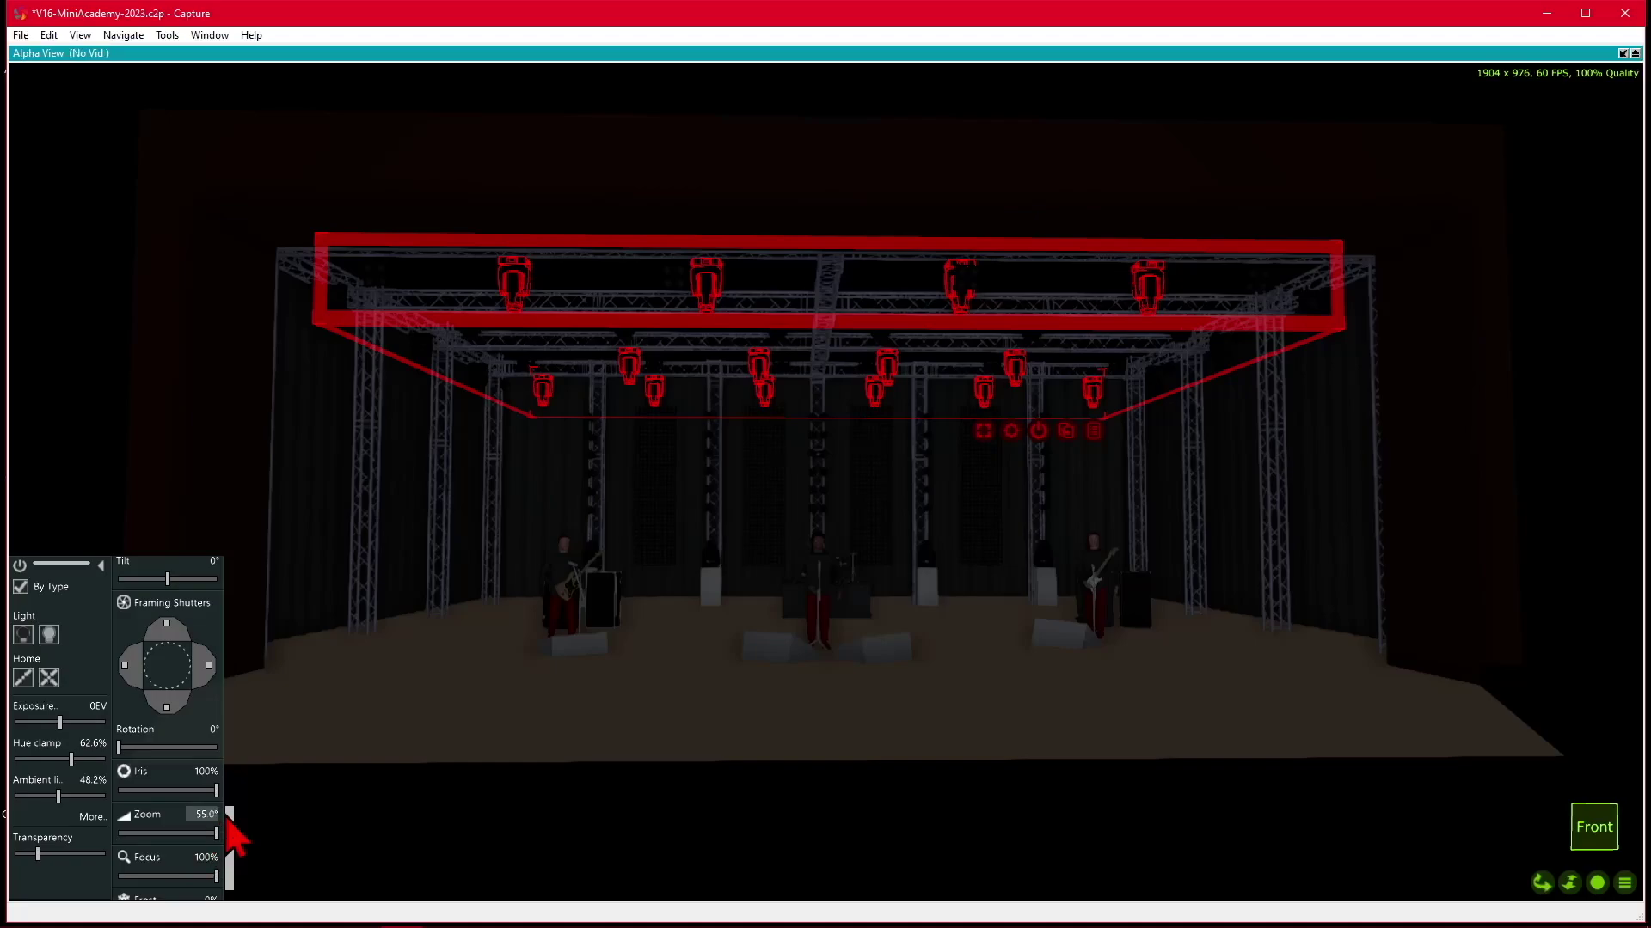
- Light the BMFL Blades with a different rotating gobo, an iris of 6% and a zoom of 41.4°
left_click_drag(228, 819, 241, 688)
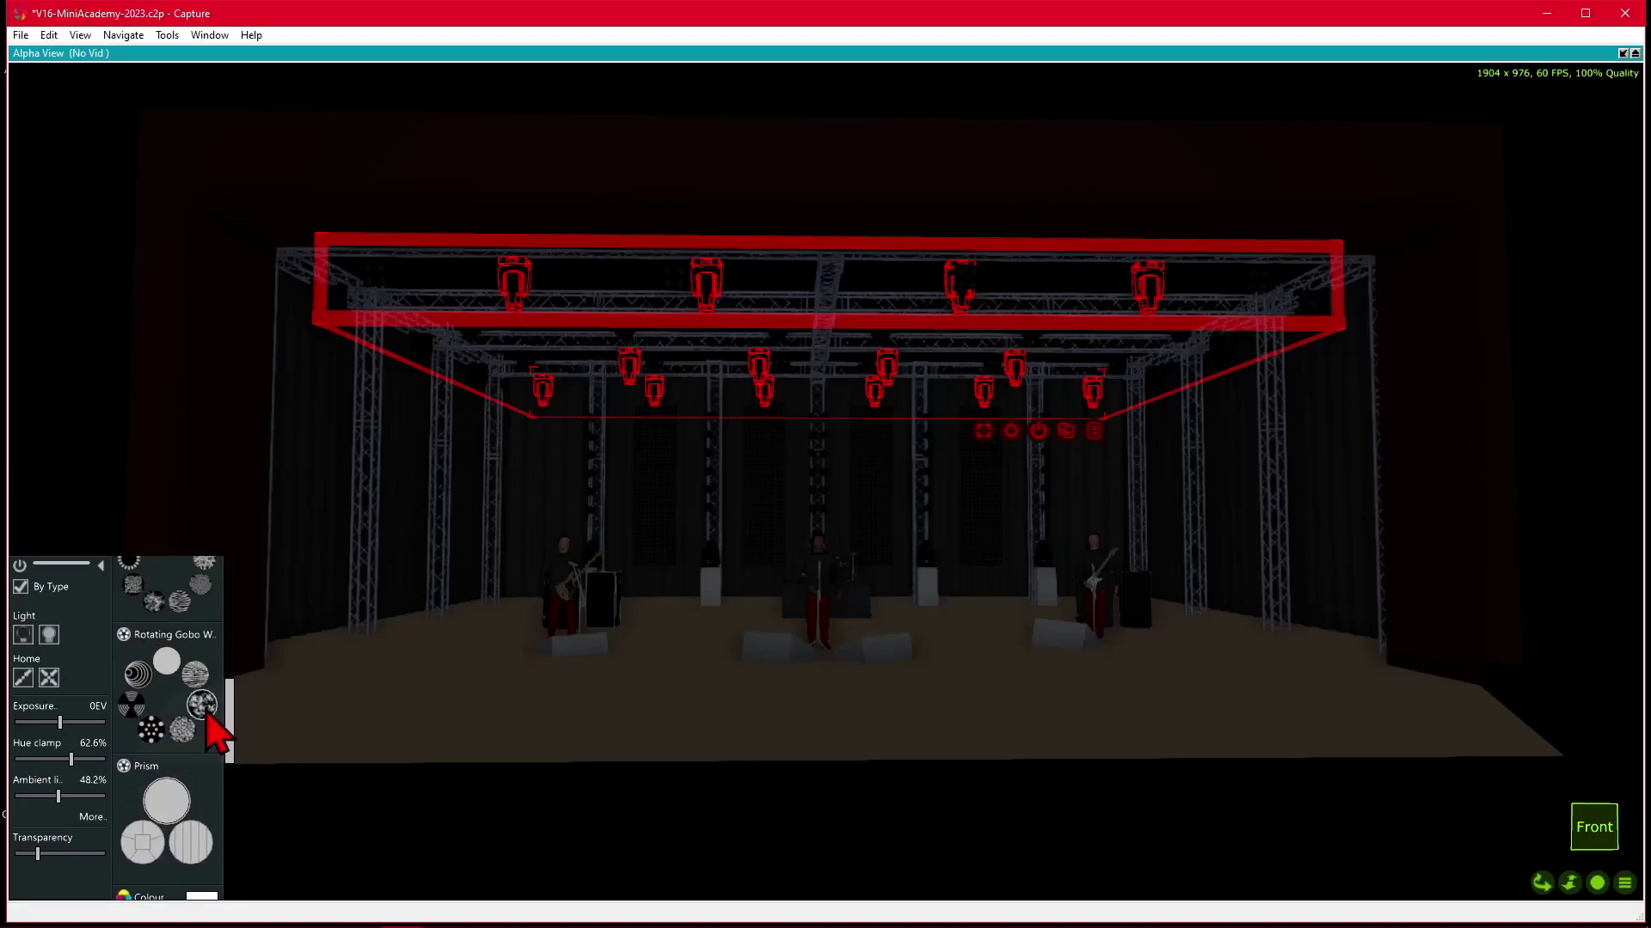
left_click(50, 637)
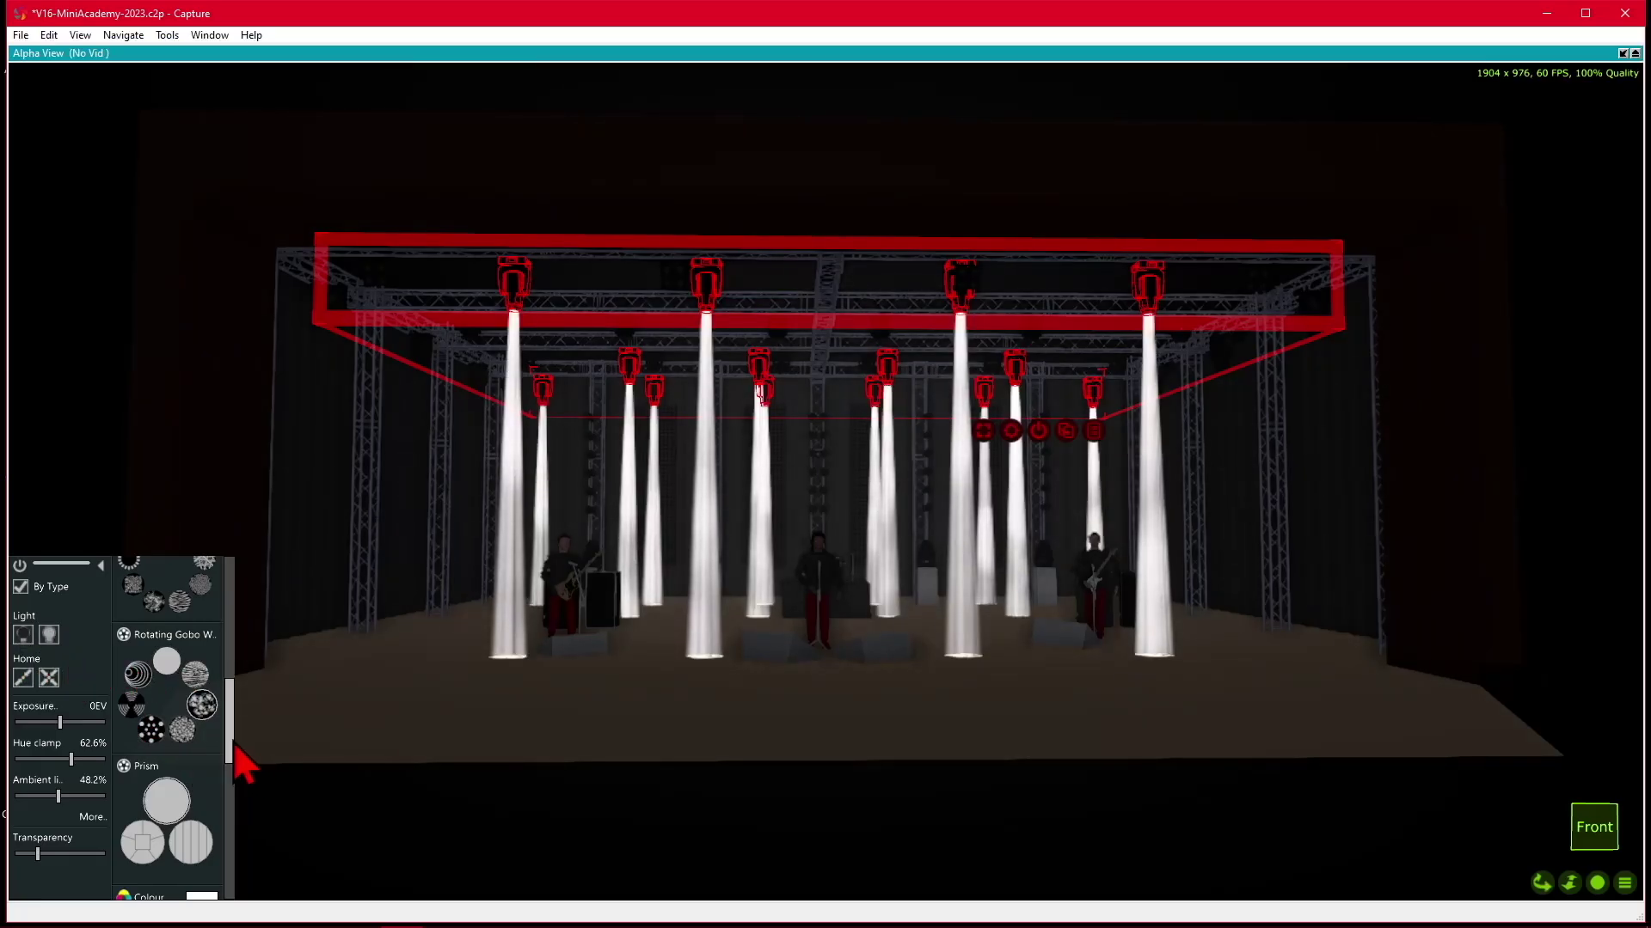
left_click_drag(233, 745, 203, 869)
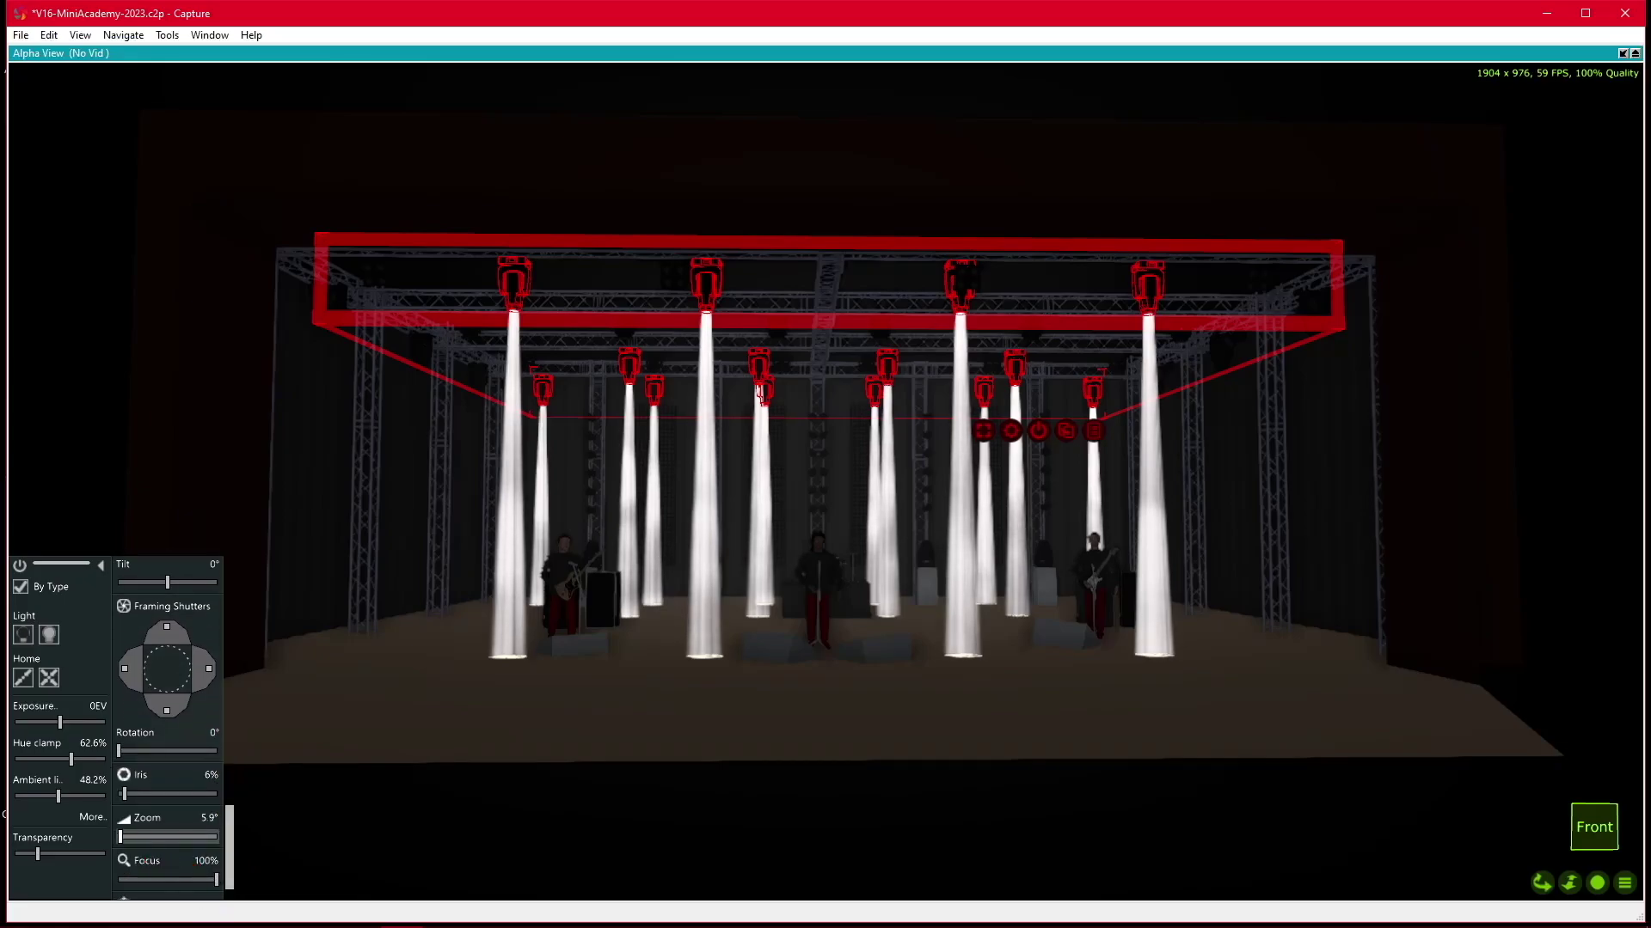
left_click_drag(121, 837, 192, 836)
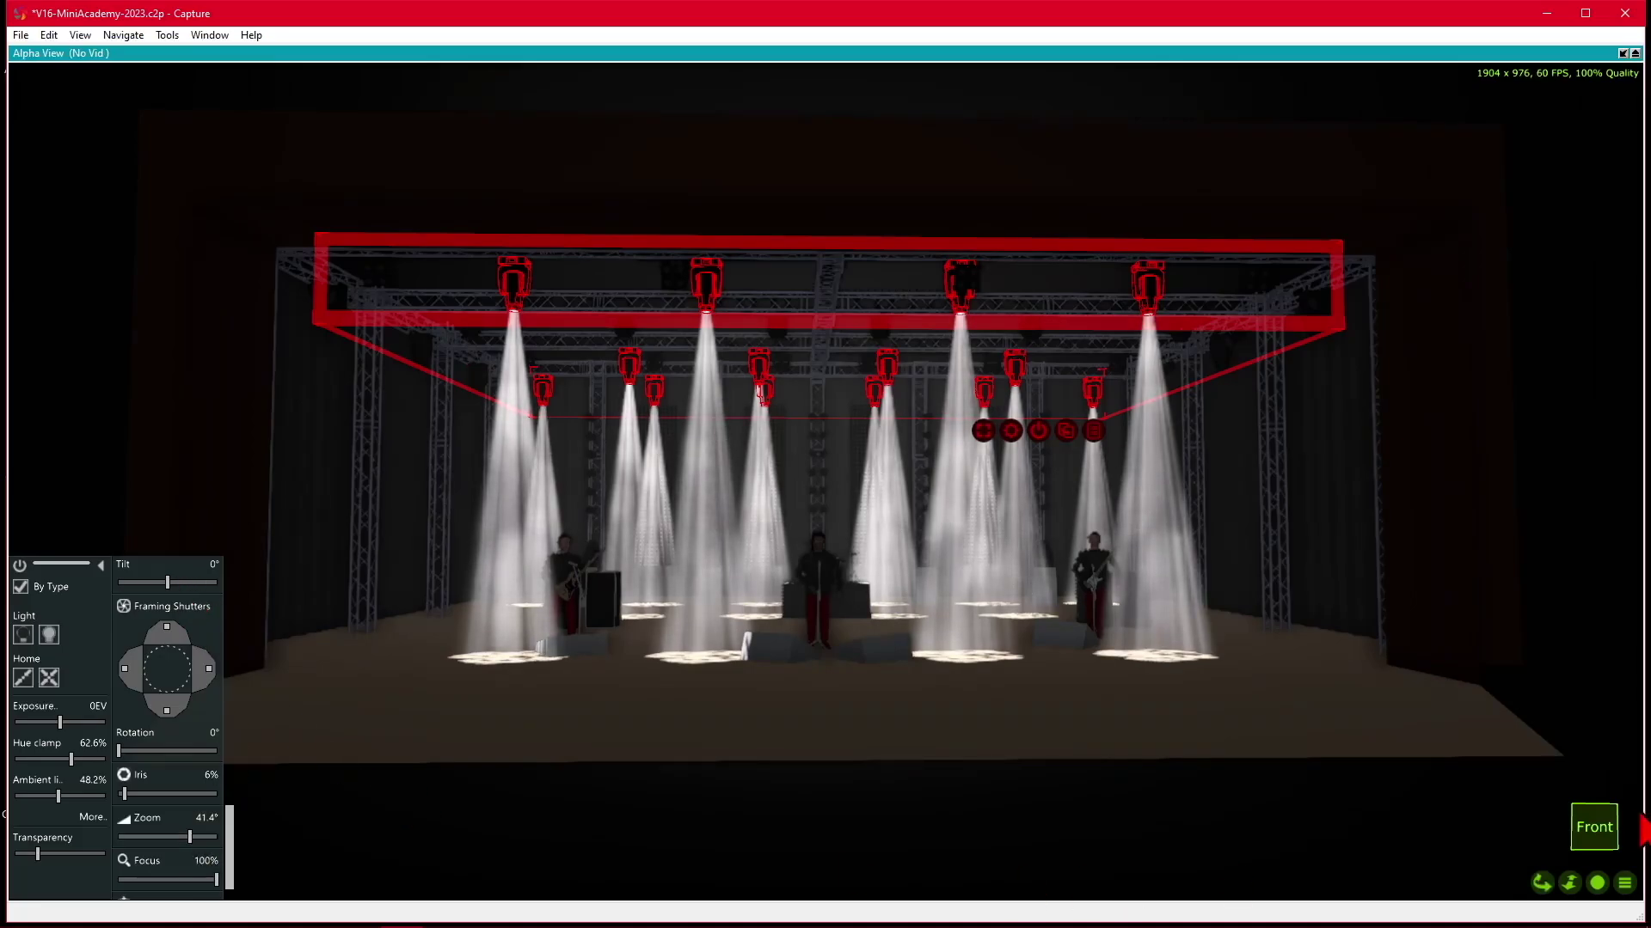
- Record the gobo, iris and zoom look in TITAN-MOBILE as type Gobo Palette with mode Fixture, and clear the programmer in TITAN-MOBILE
left_click(1596, 885)
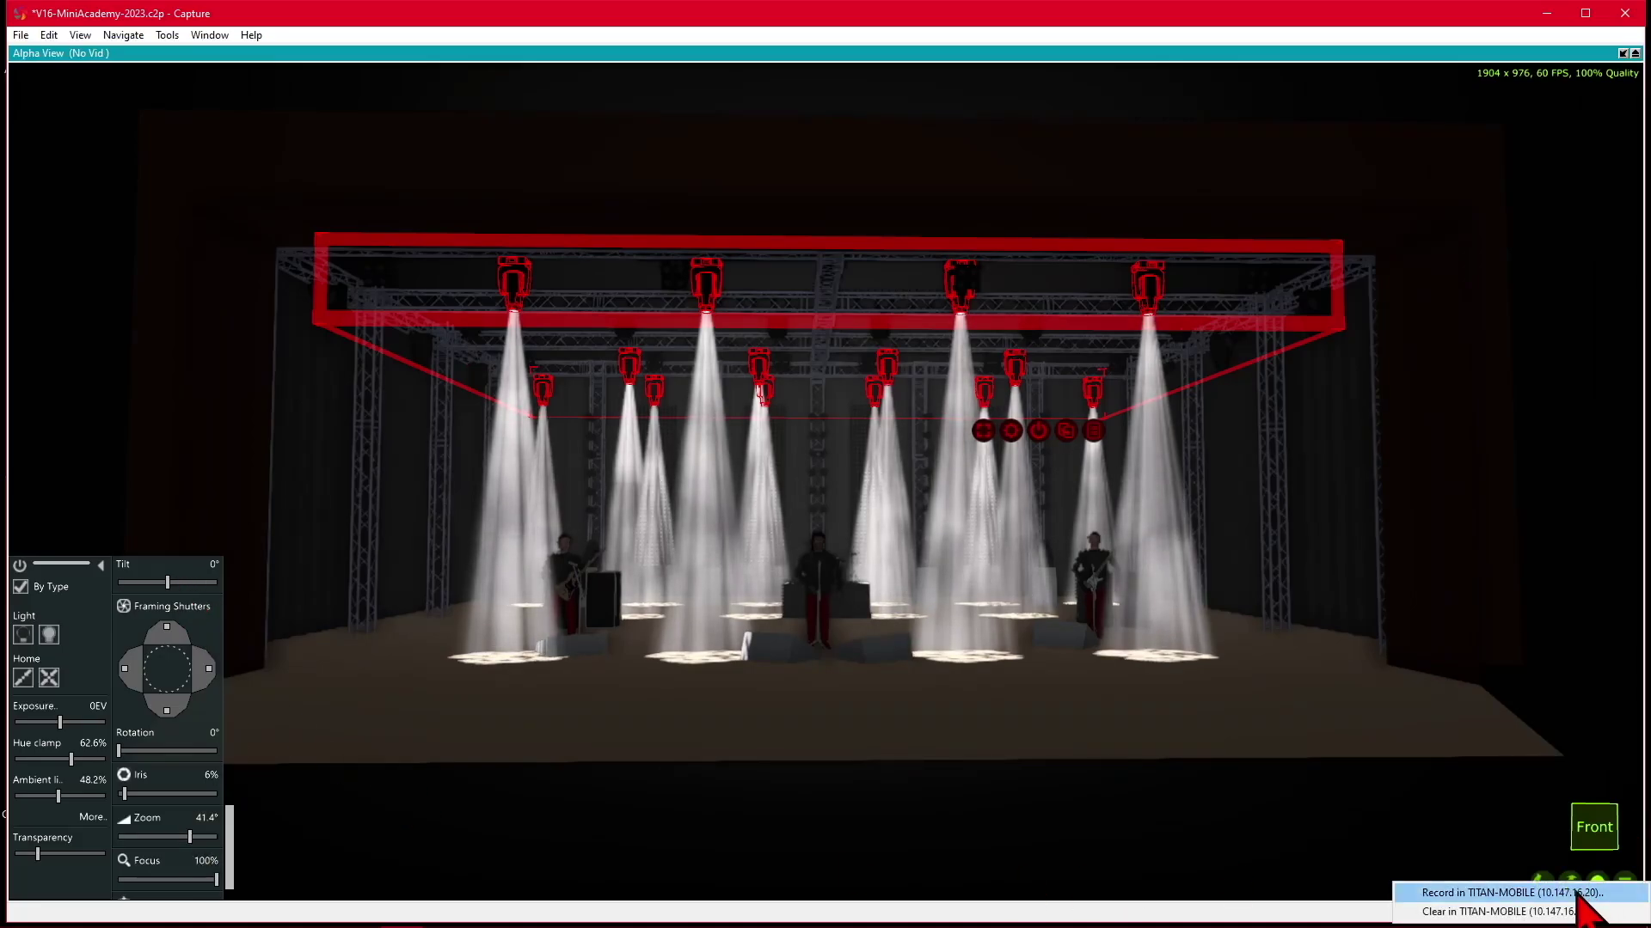
left_click(1577, 893)
left_click(1520, 751)
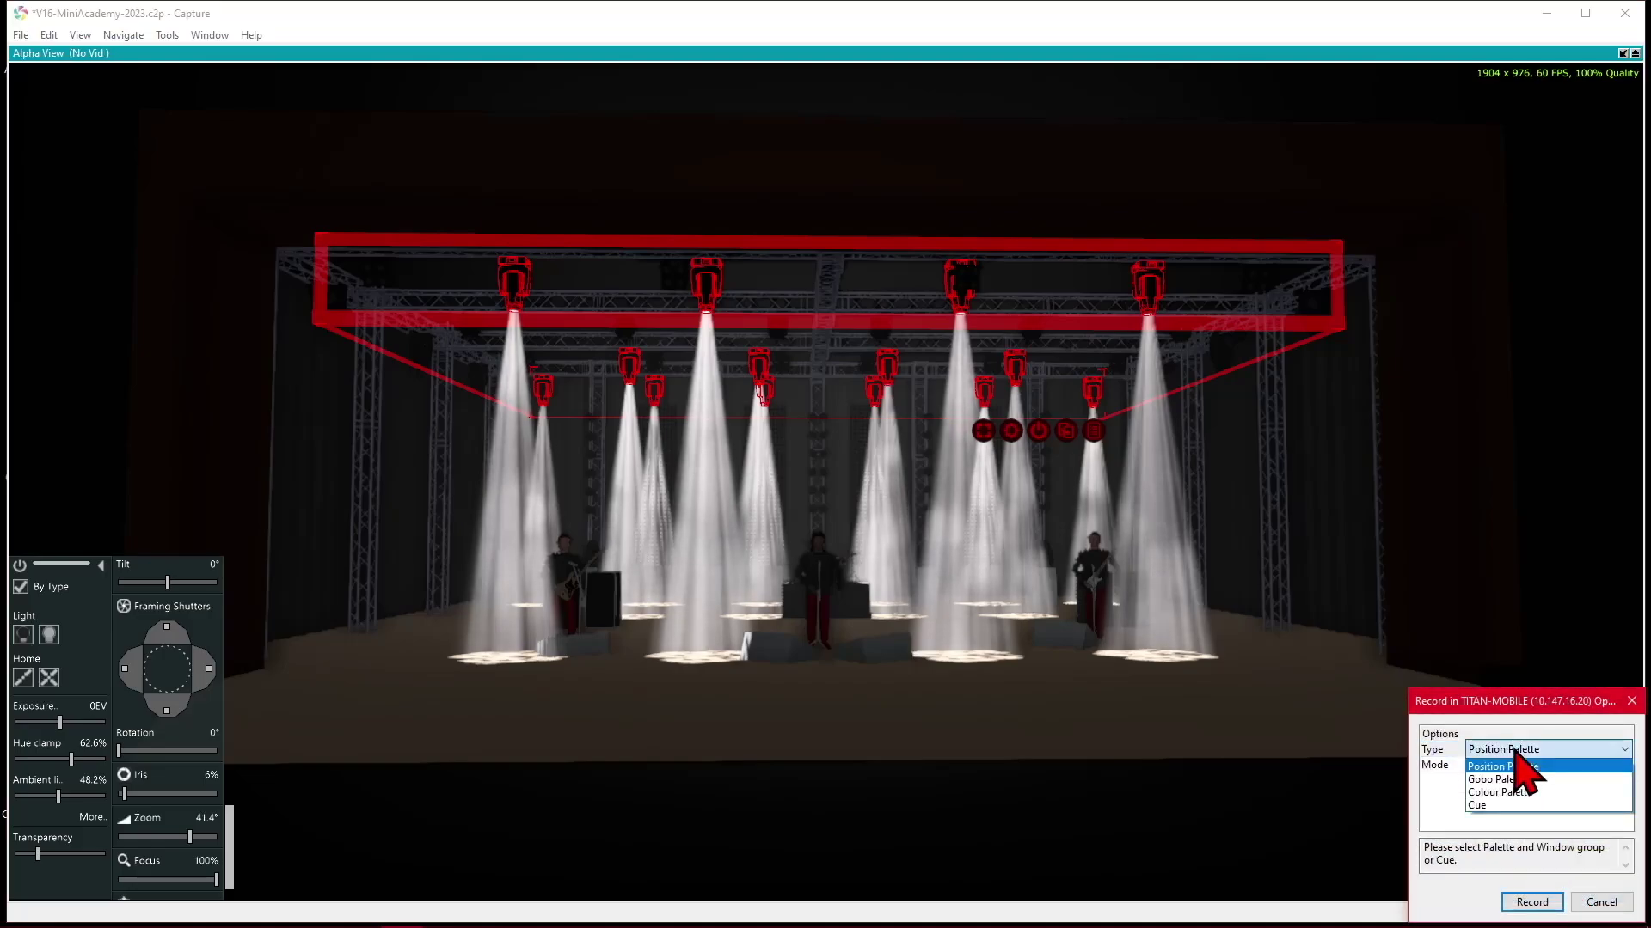
left_click(1519, 779)
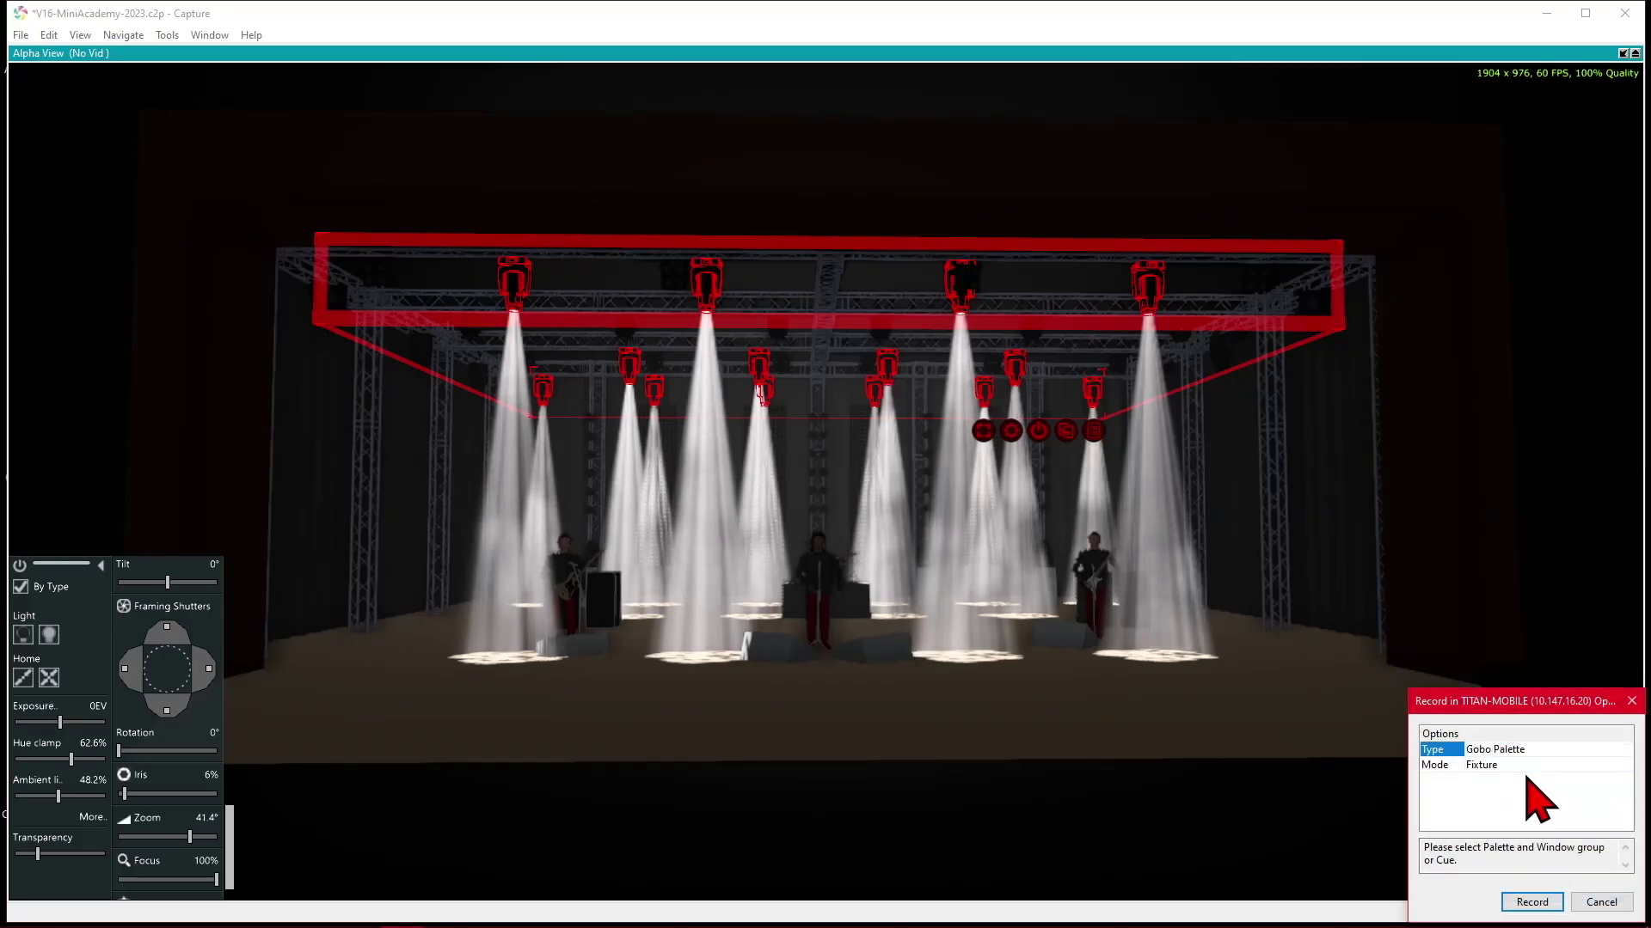
left_click(1535, 906)
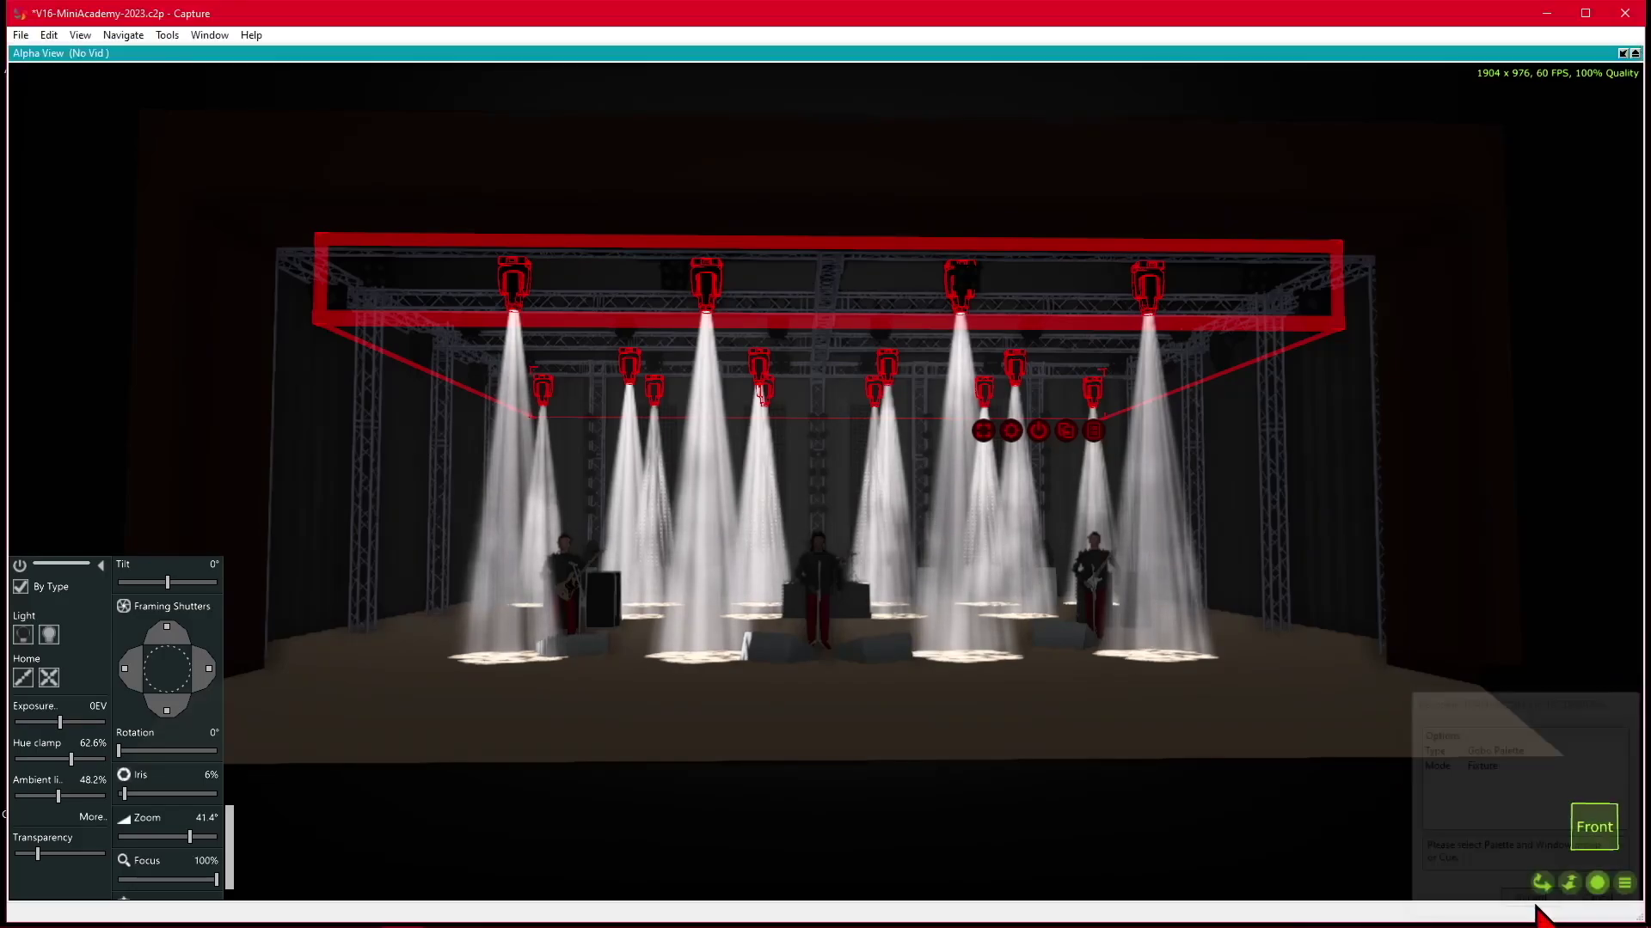
left_click(1598, 887)
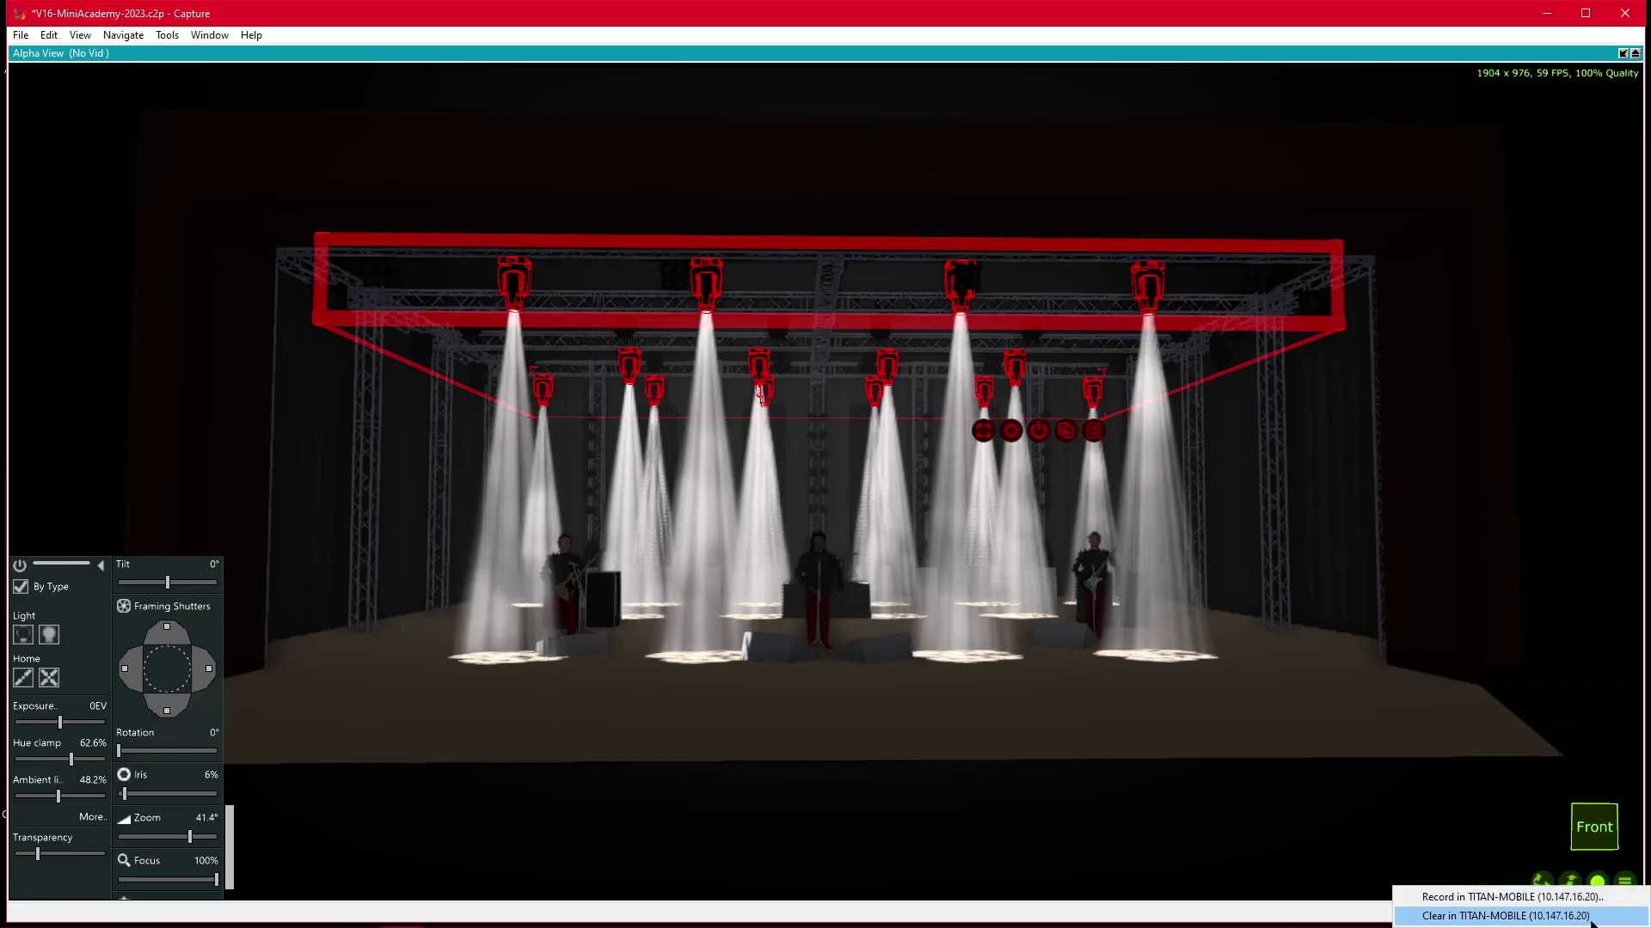
left_click(1505, 915)
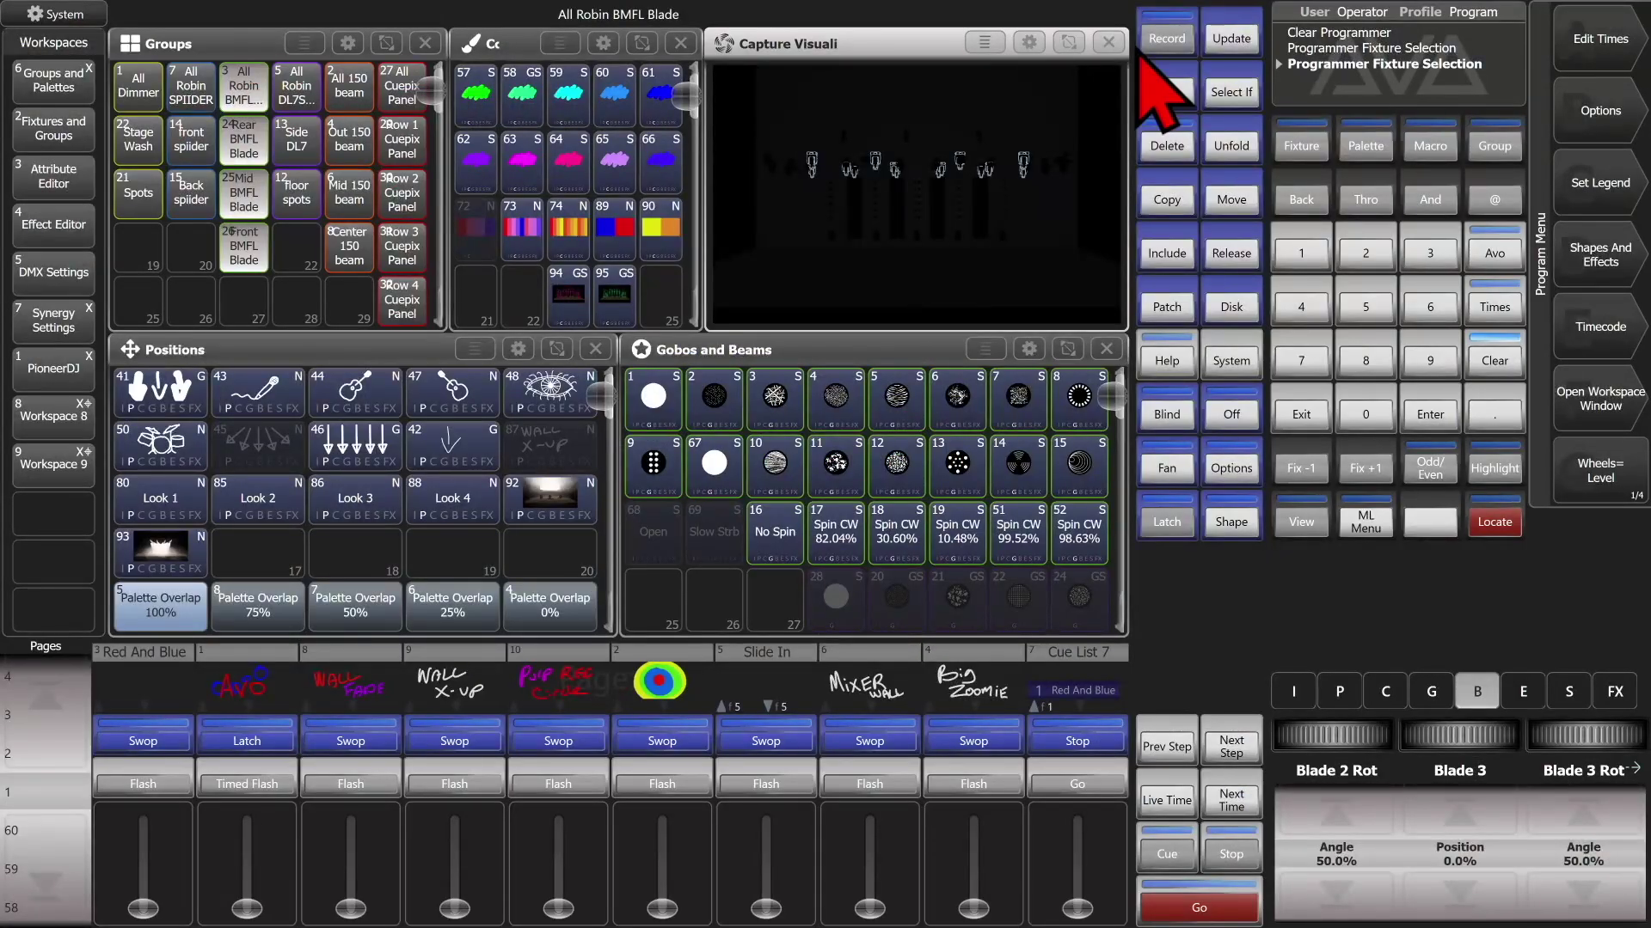
- Look through the Gobos and Beams palettes on the console, and clear its programmer
scroll(662, 434, "down", 1)
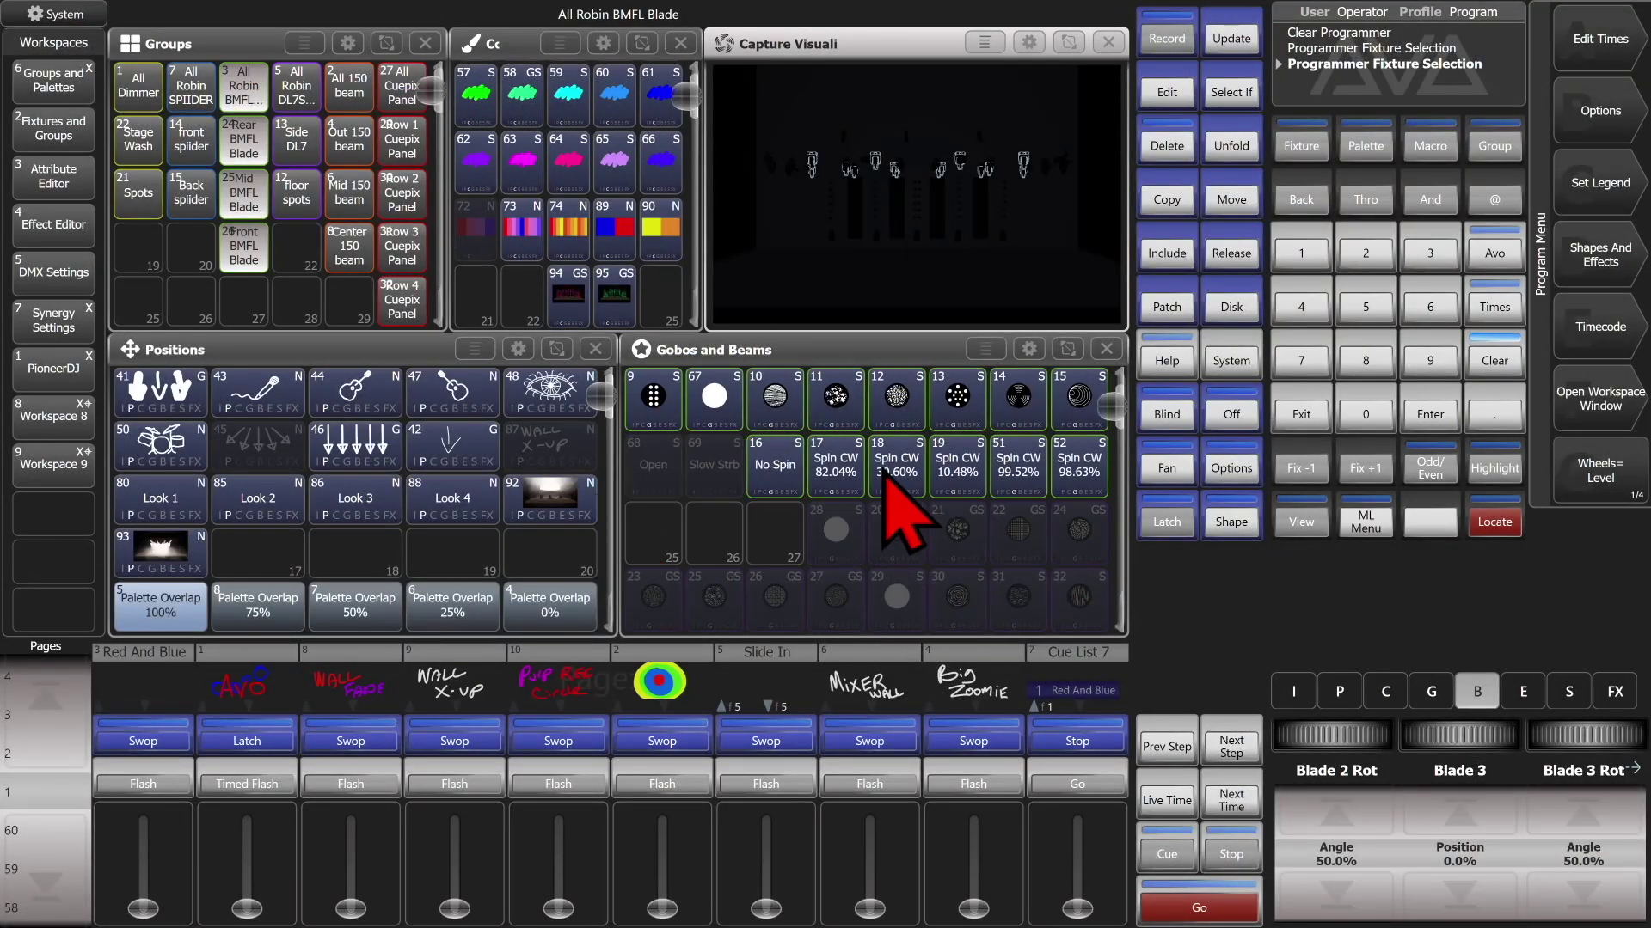
scroll(903, 516, "up", 1)
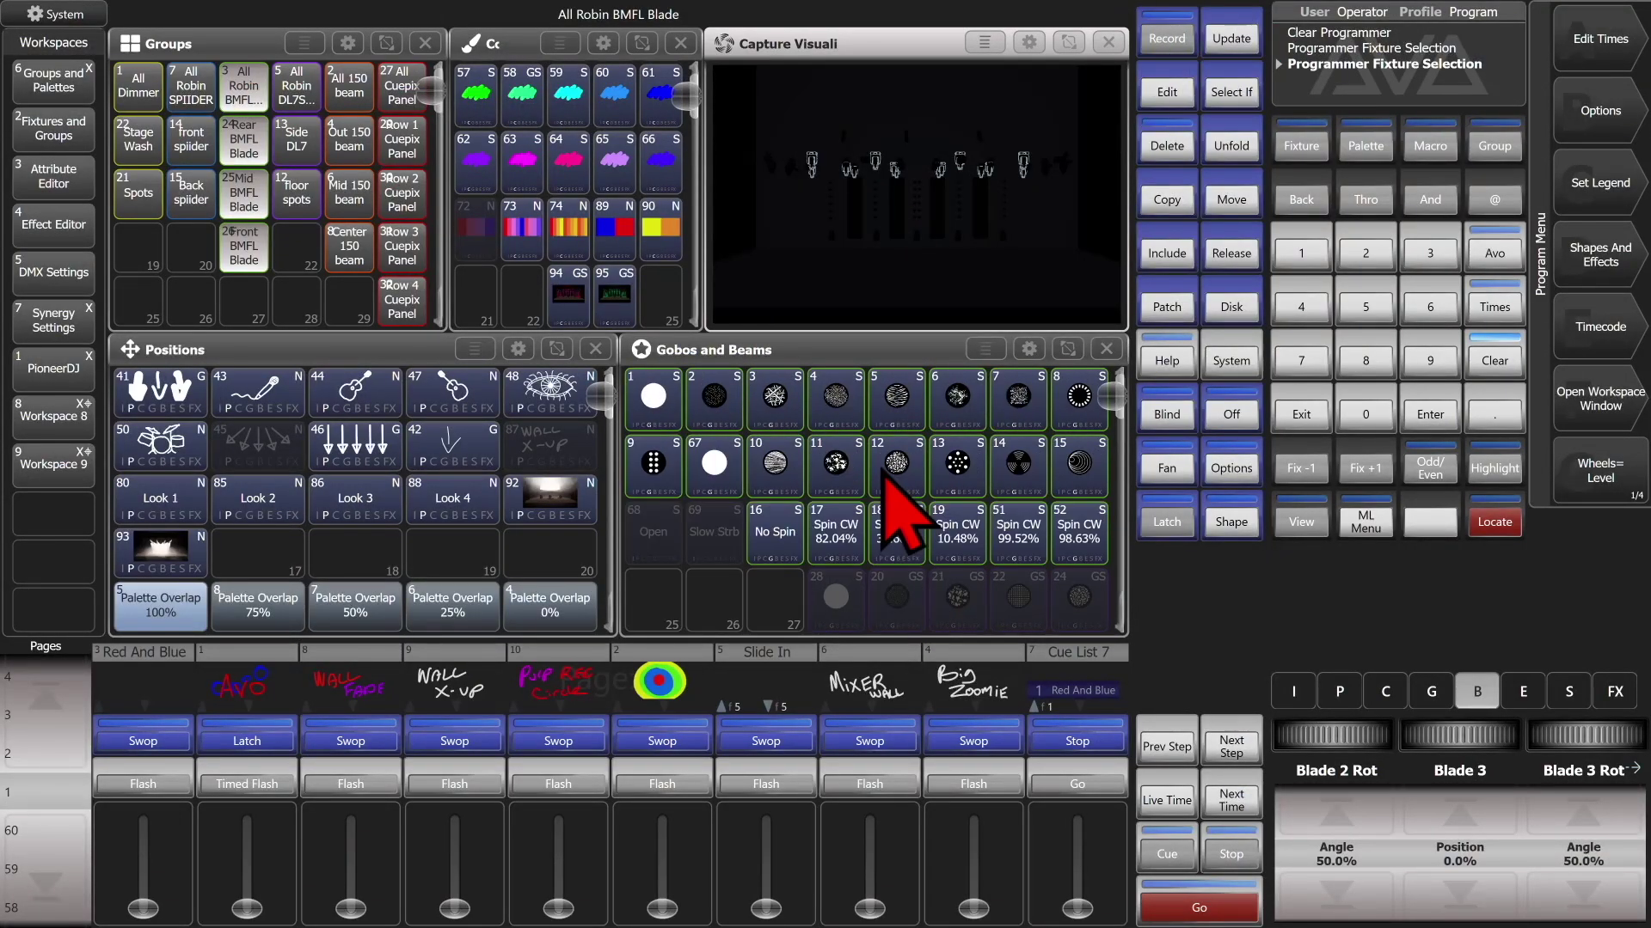
left_click(1497, 360)
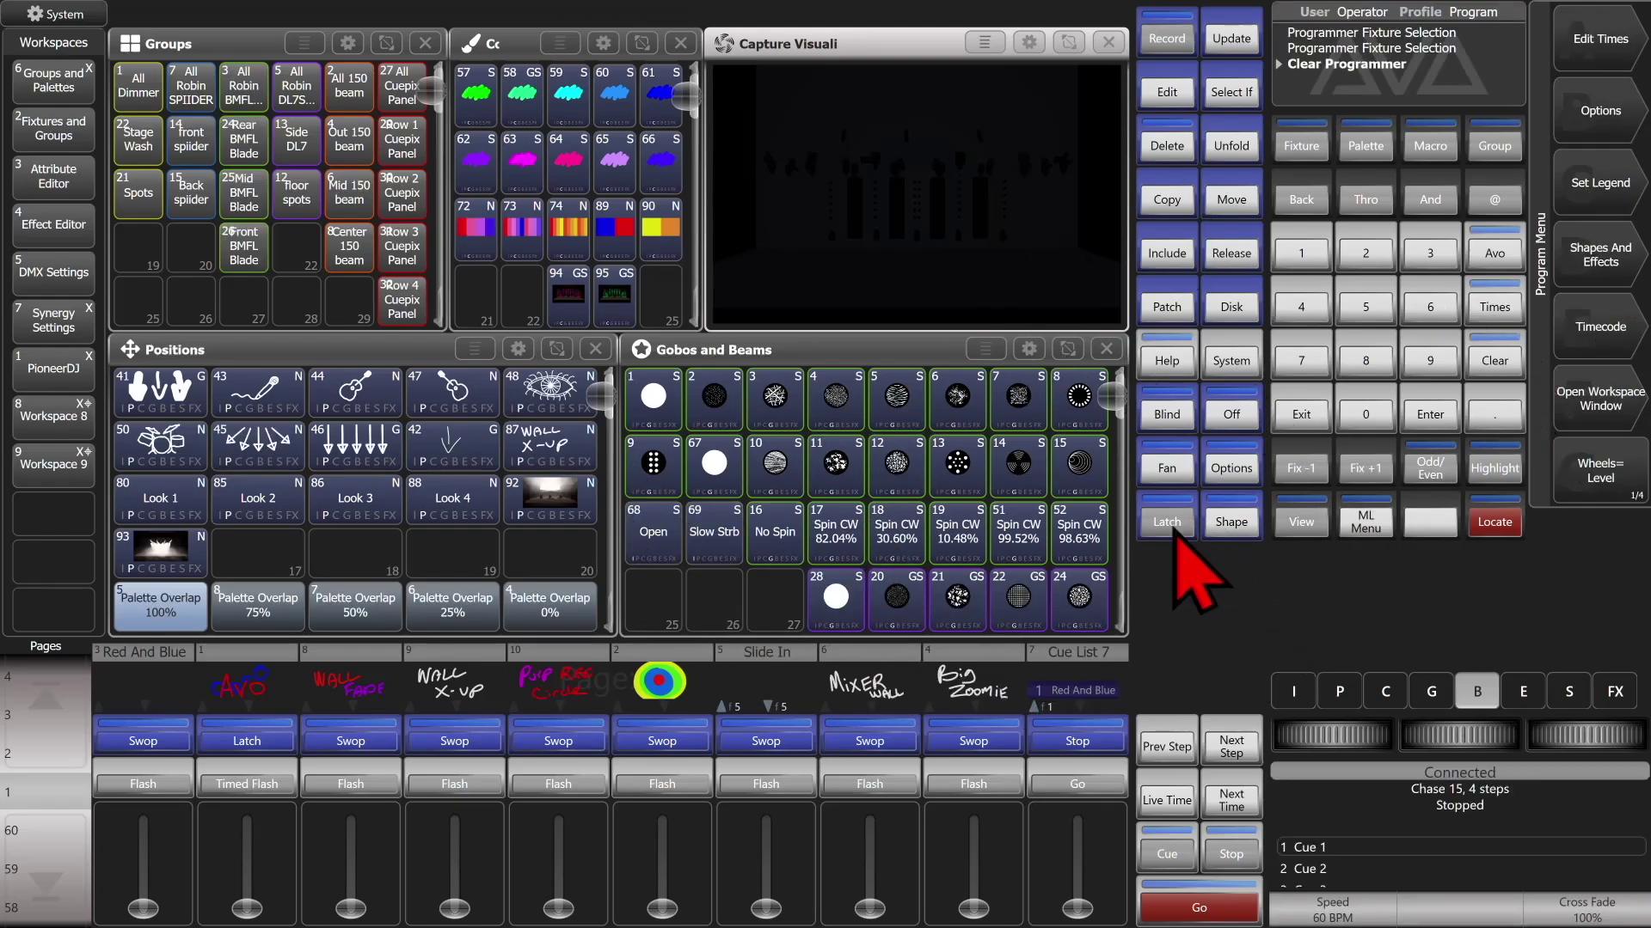
- Open the Show Library window, filter it to palettes, and bring the Unassigned group into view
left_click(1321, 532)
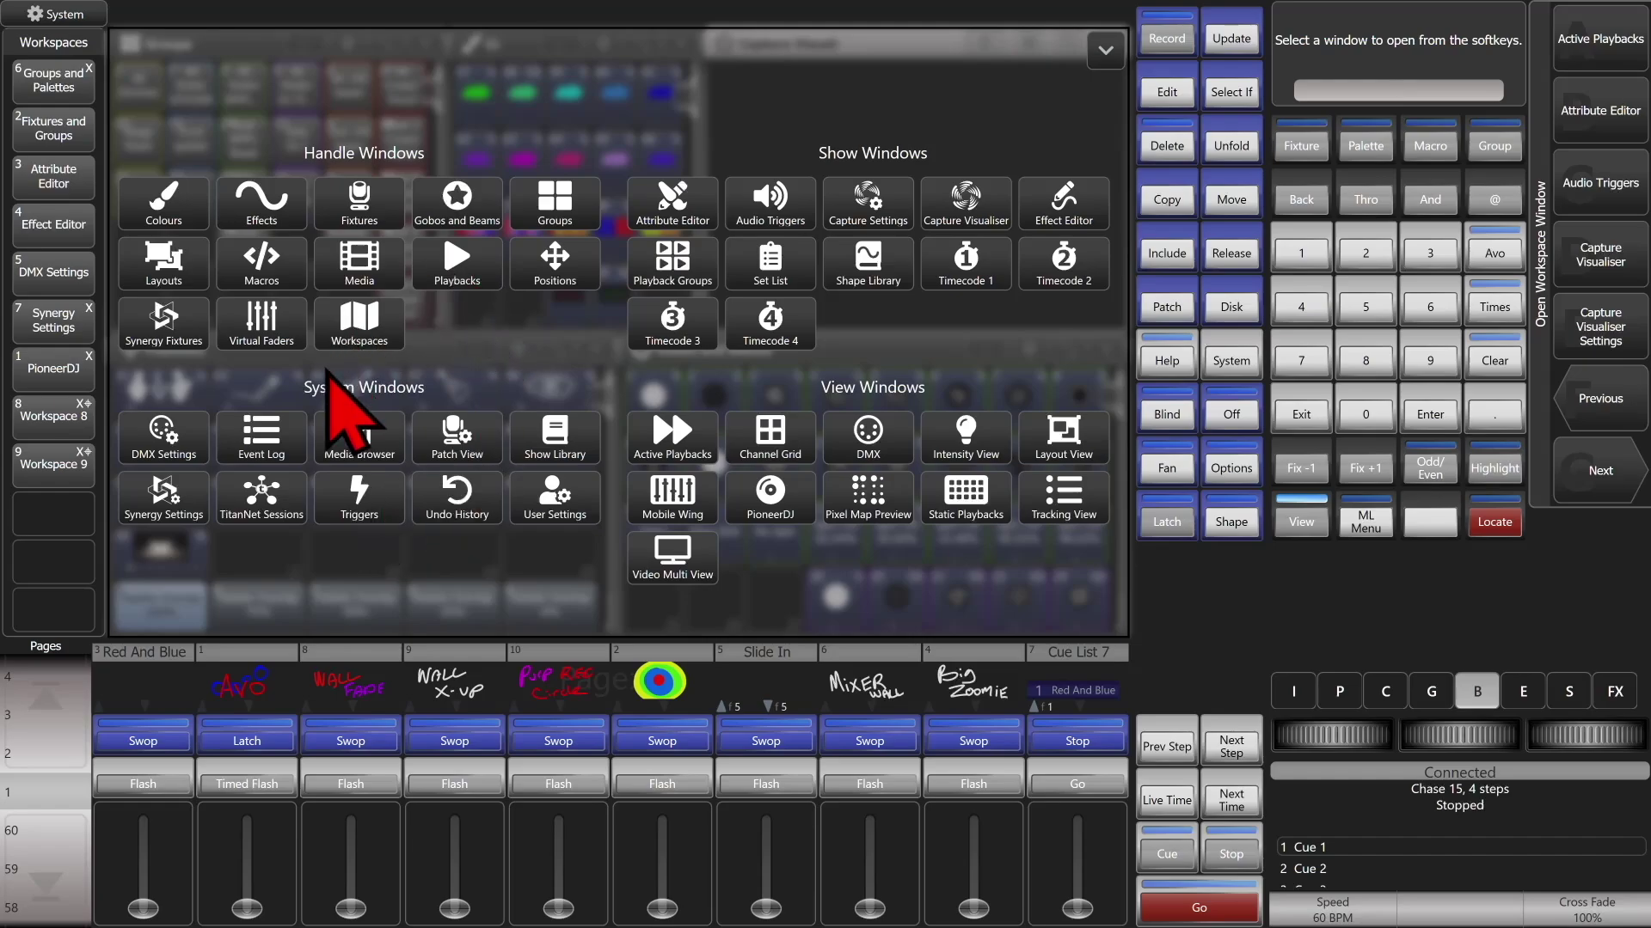
left_click(560, 443)
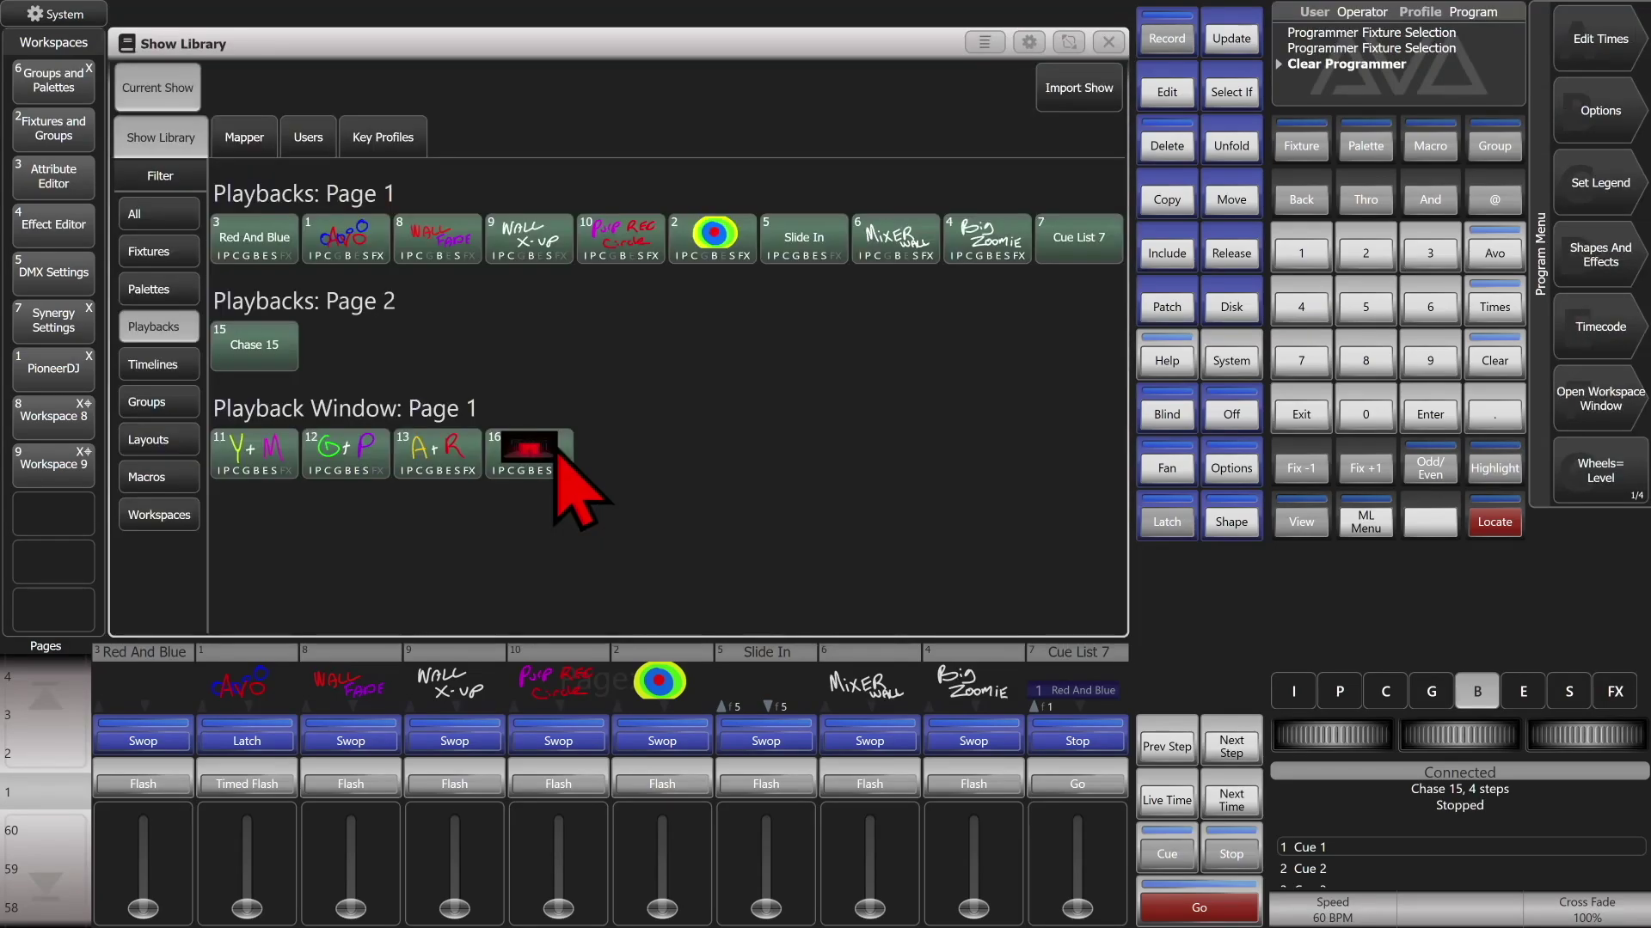
left_click(193, 291)
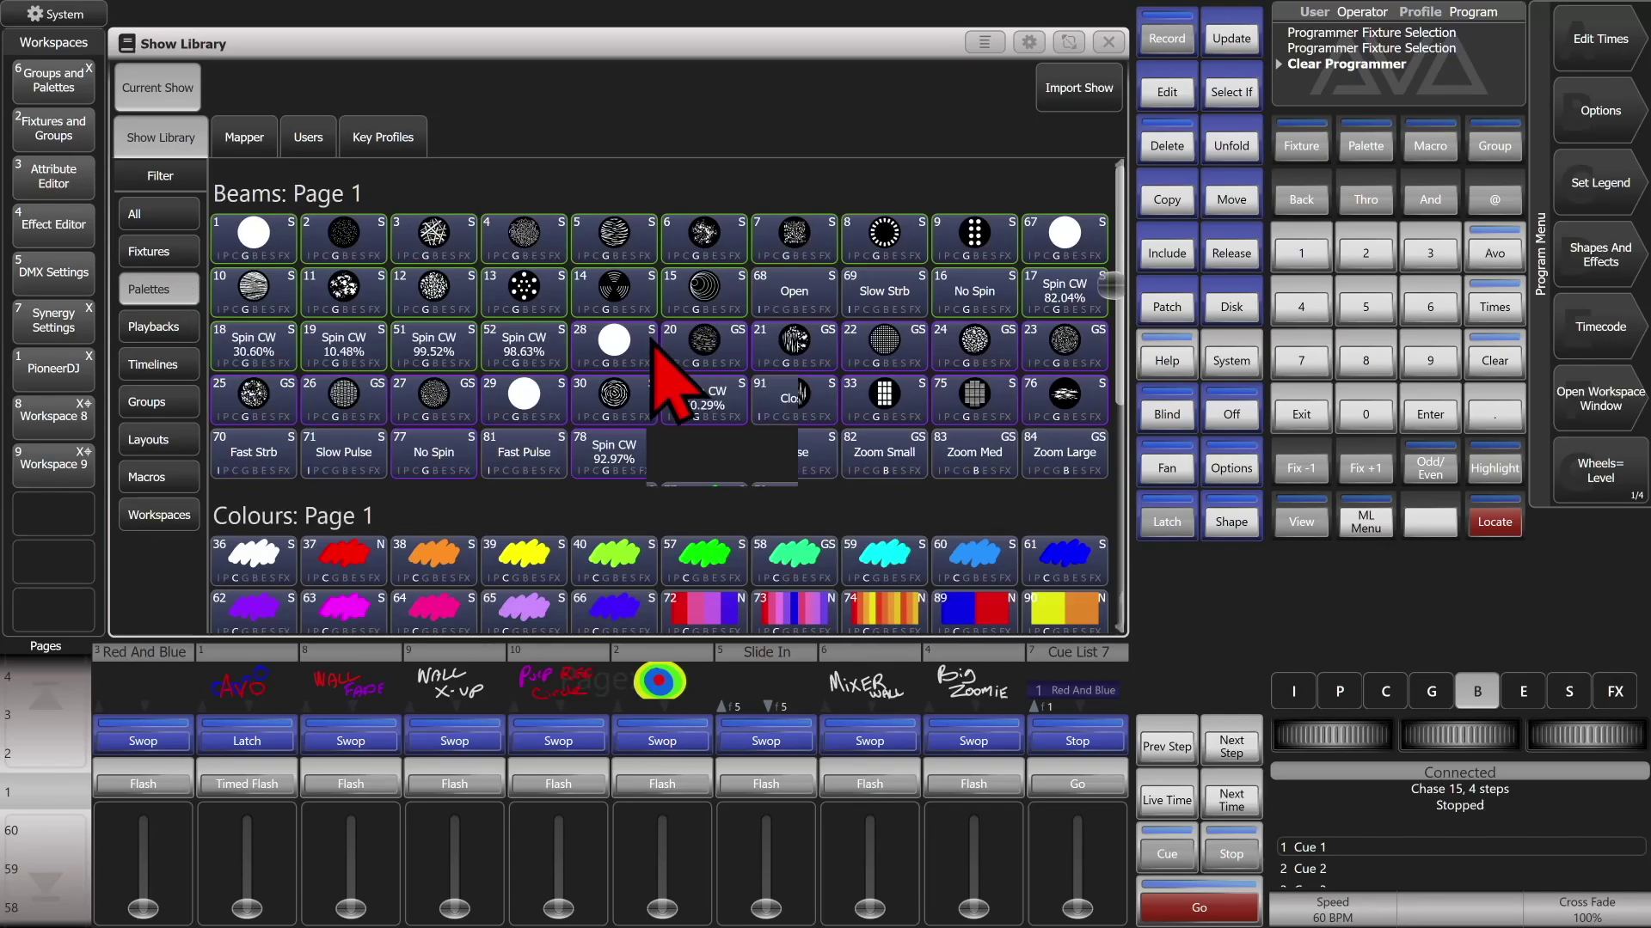
scroll(666, 386, "down", 5)
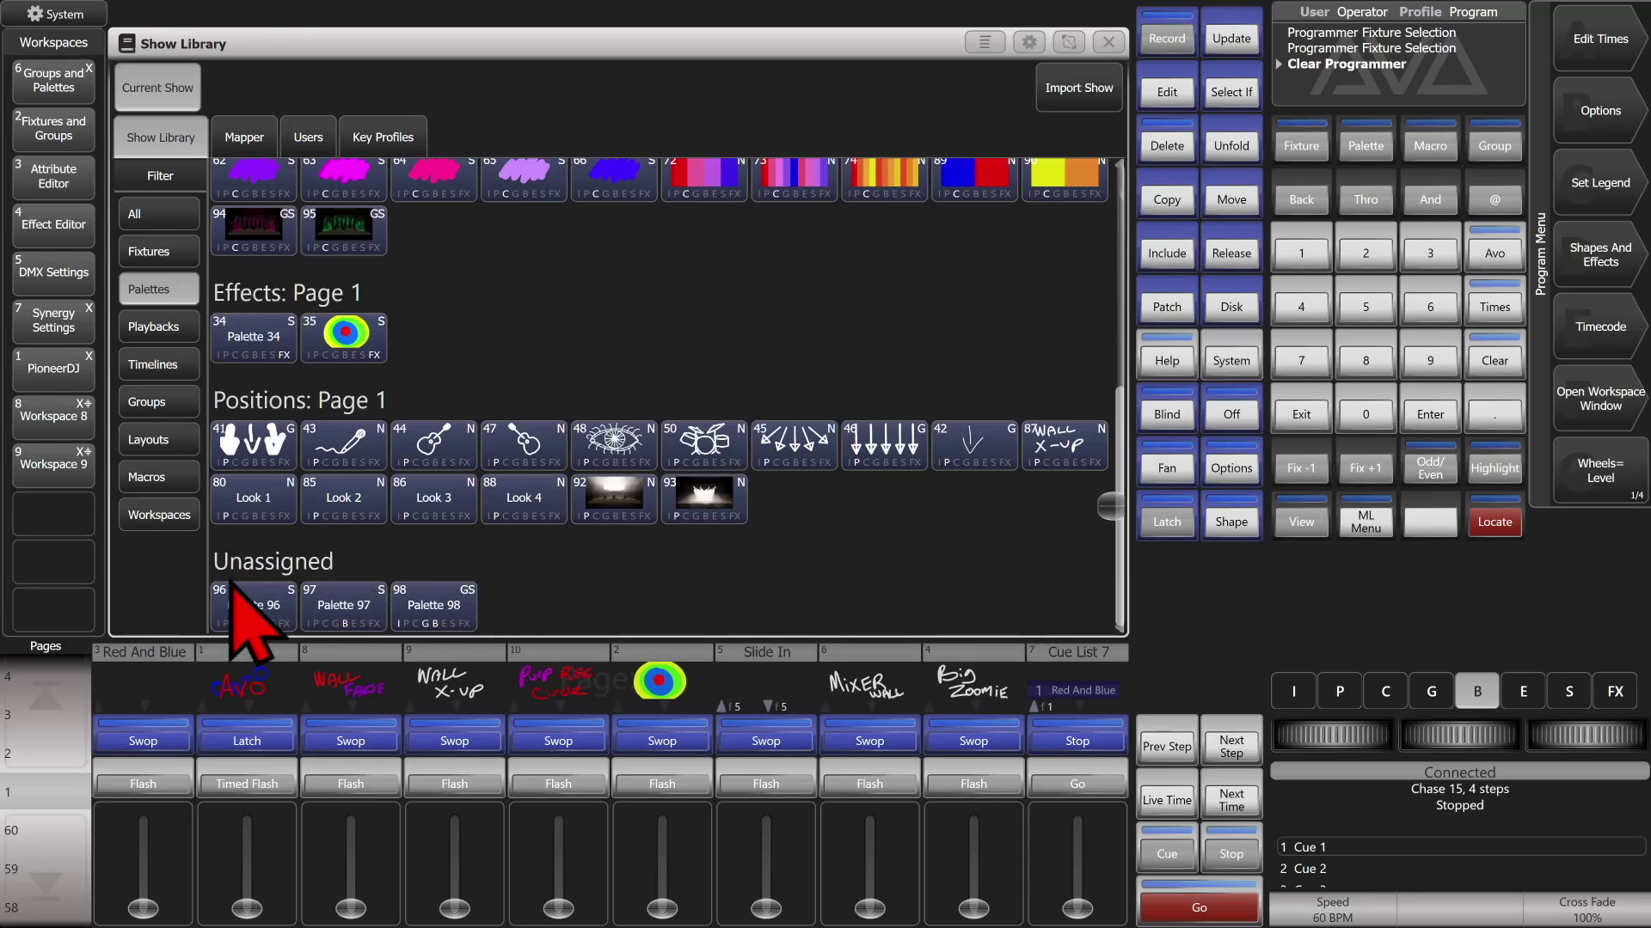
- Resize the Show Library window to fill the lower half of the workspace, with the Unassigned palettes in view
left_click(1069, 42)
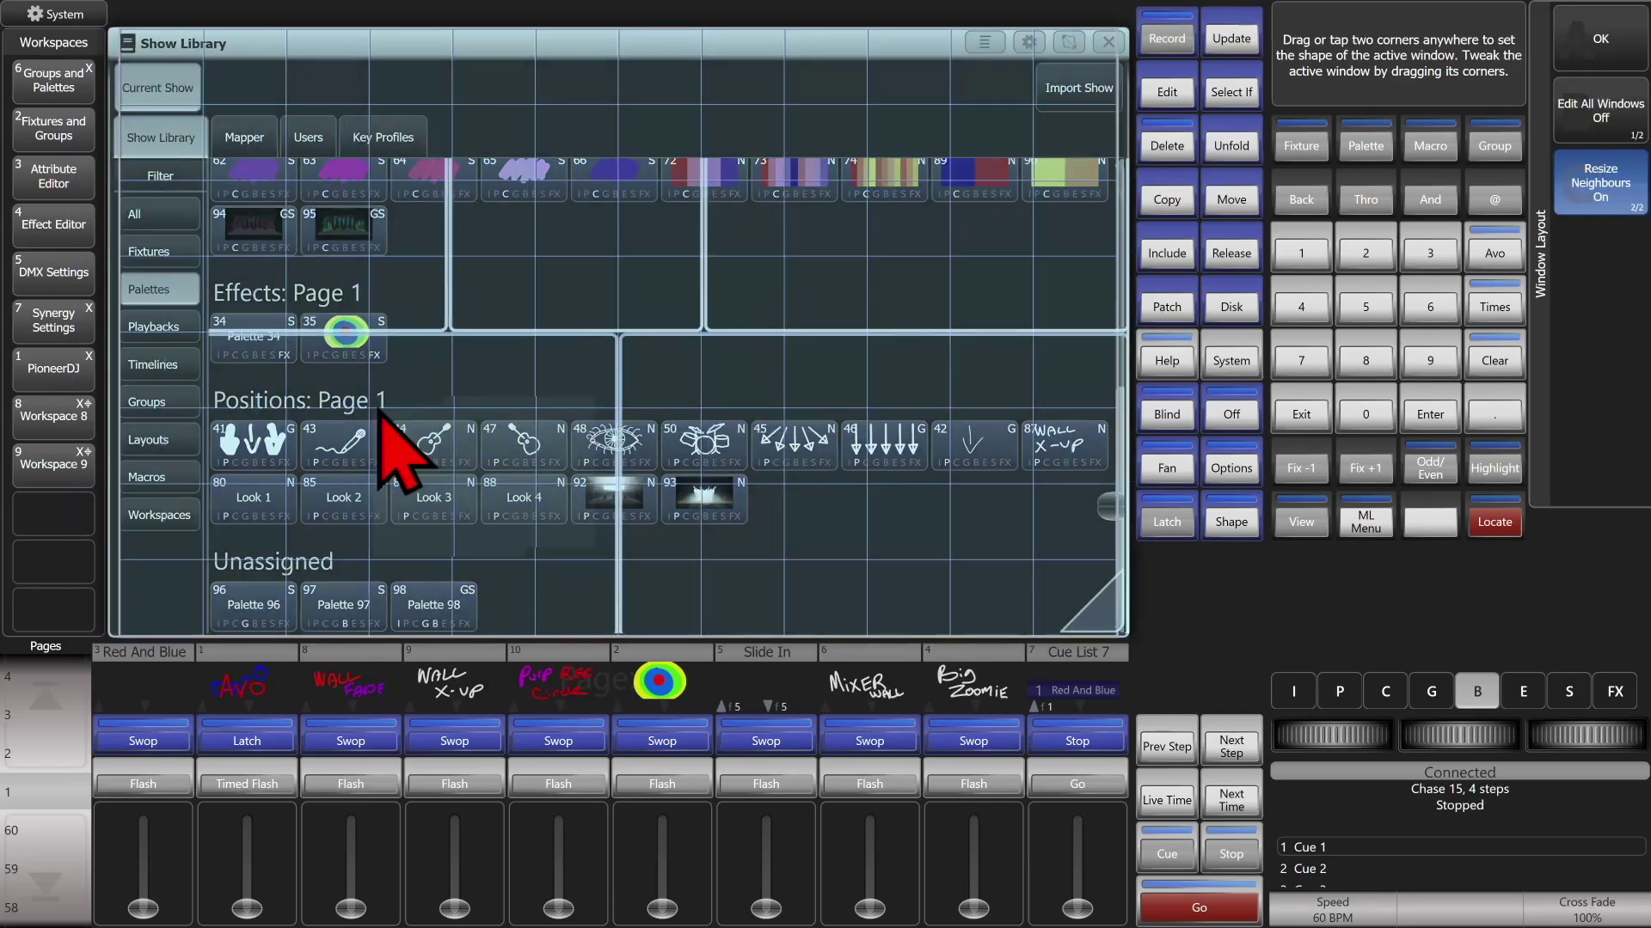
left_click(138, 400)
left_click(1013, 590)
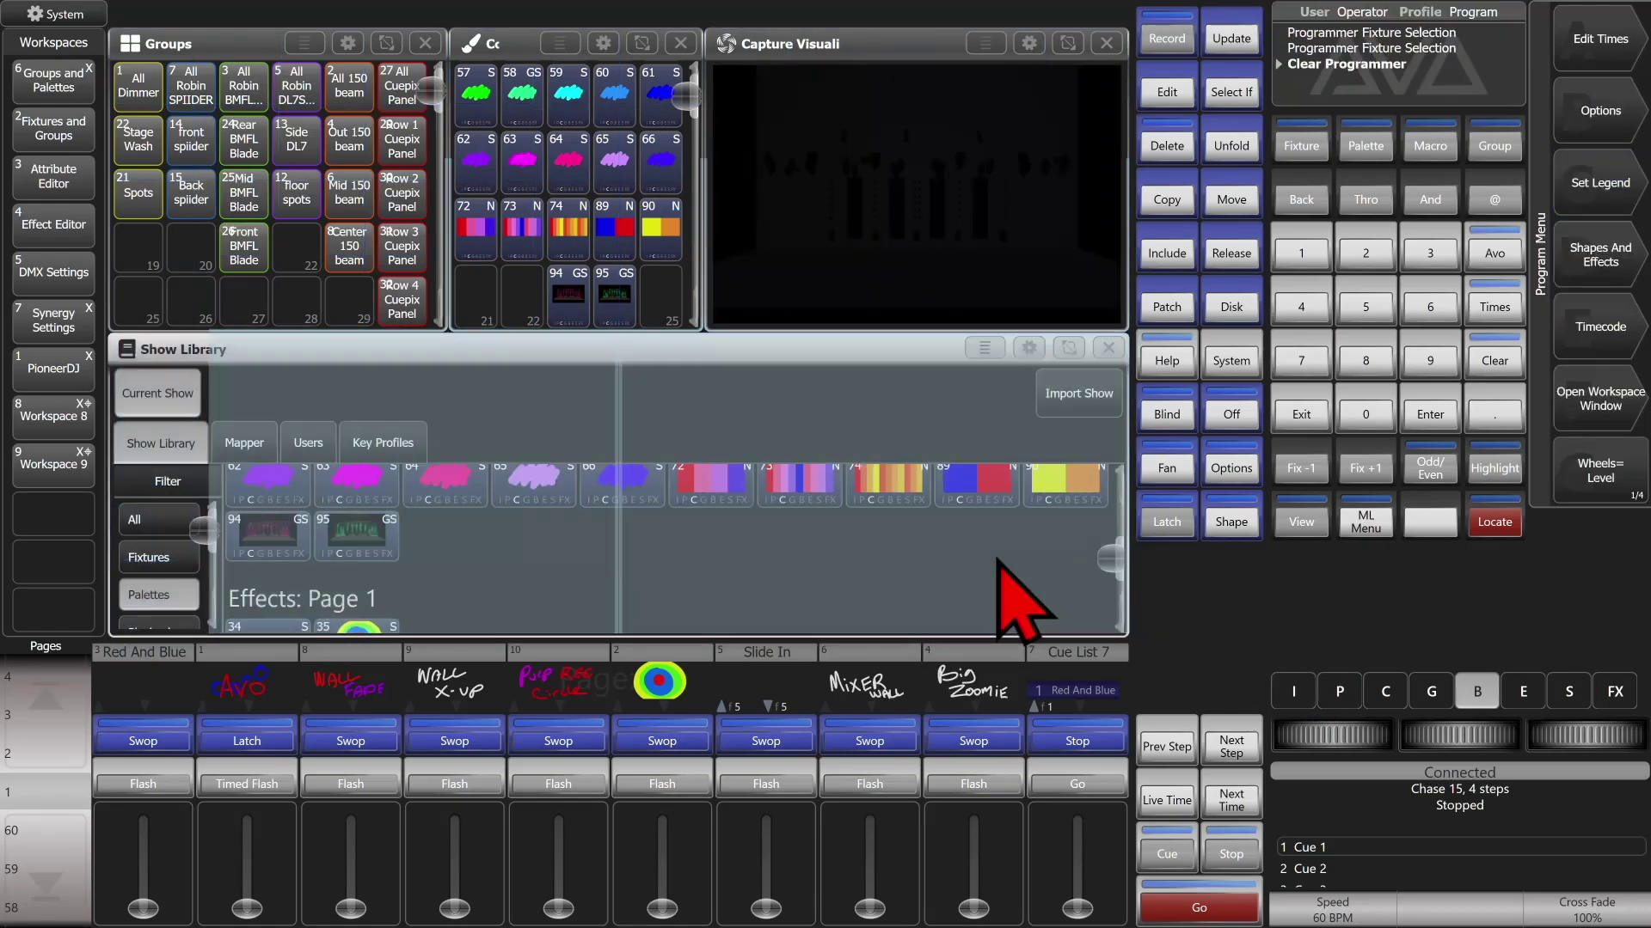
scroll(1006, 576, "down", 5)
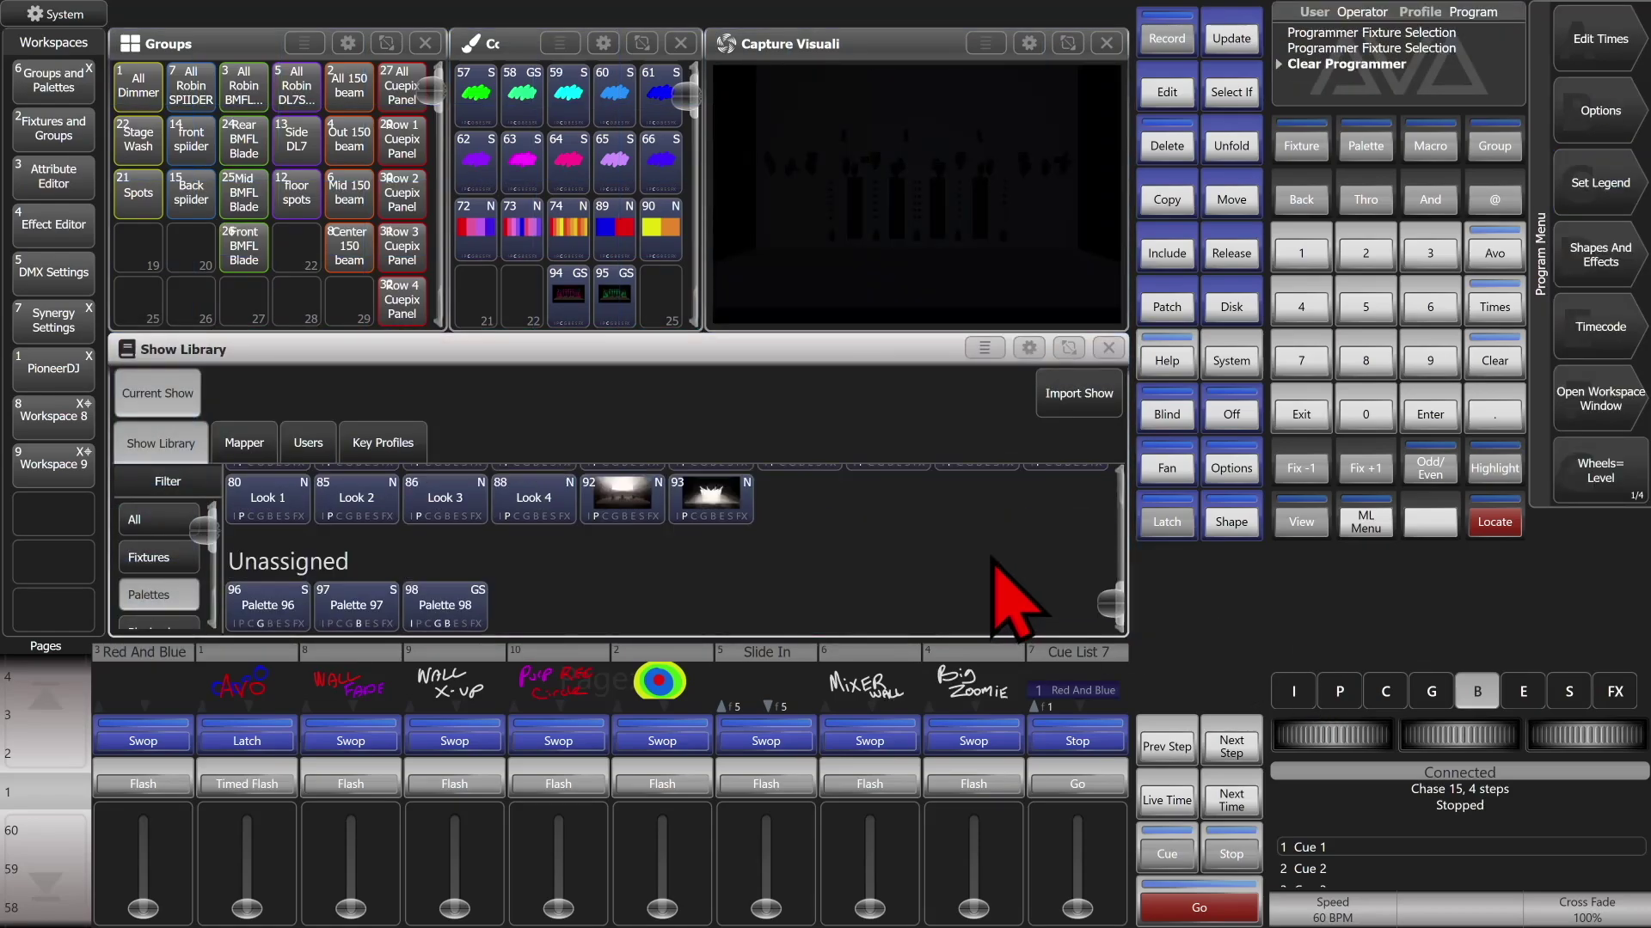
- Test Palette 96 on the located All Robin BMFL Blade group, and clear the programmer
left_click(244, 97)
left_click(1500, 521)
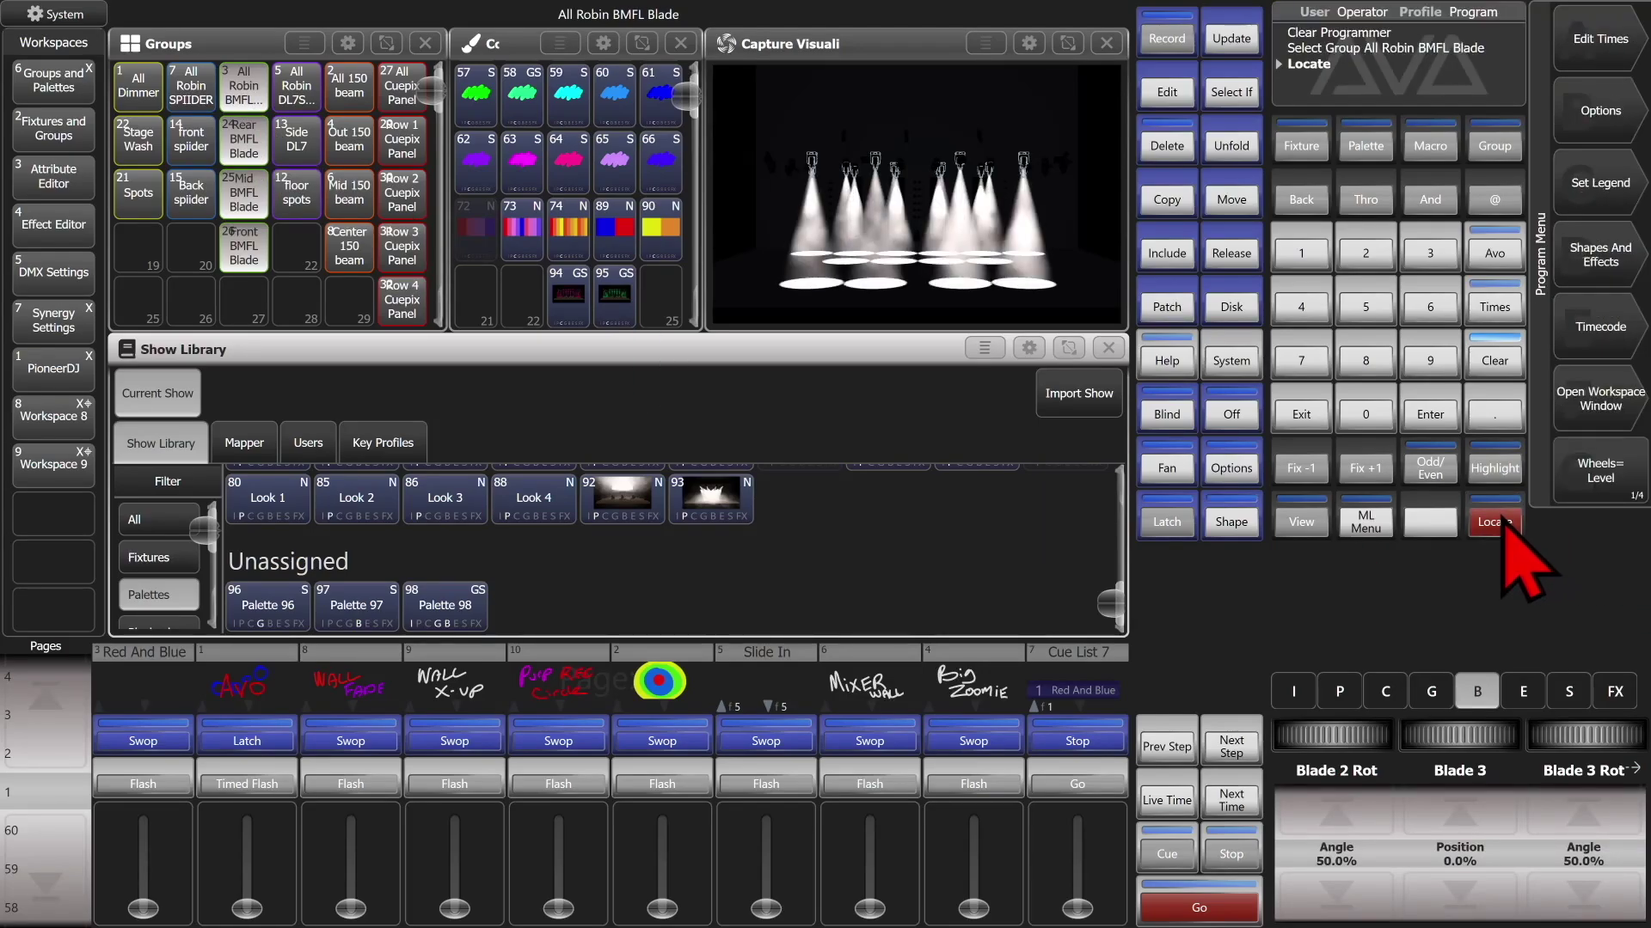
left_click(260, 628)
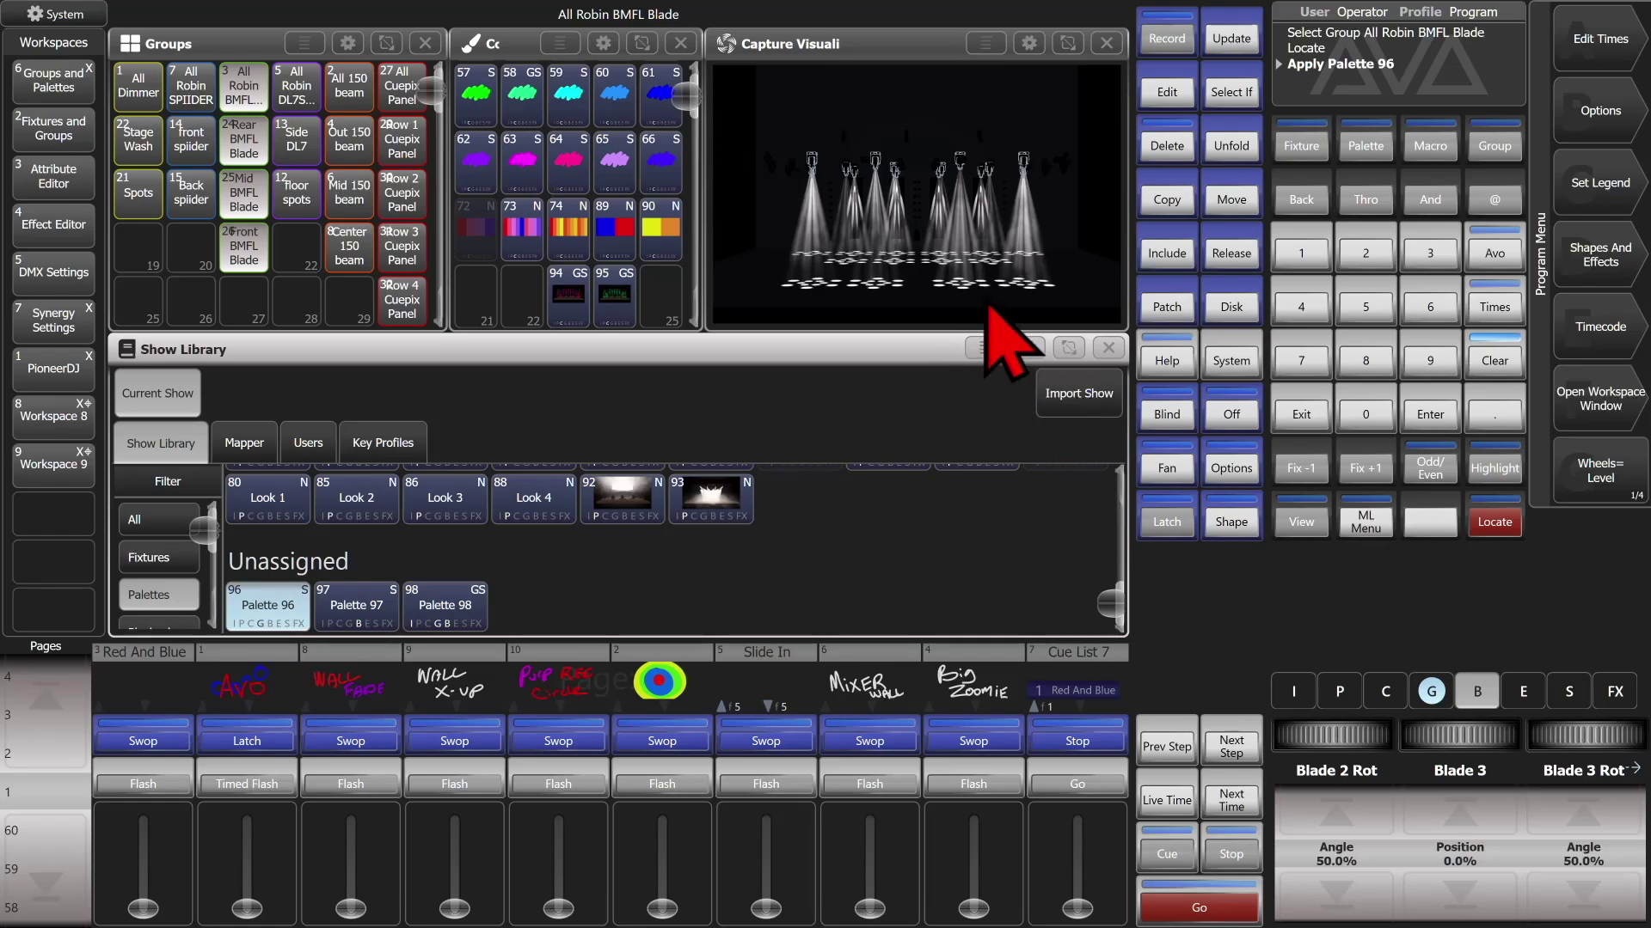
left_click(1496, 360)
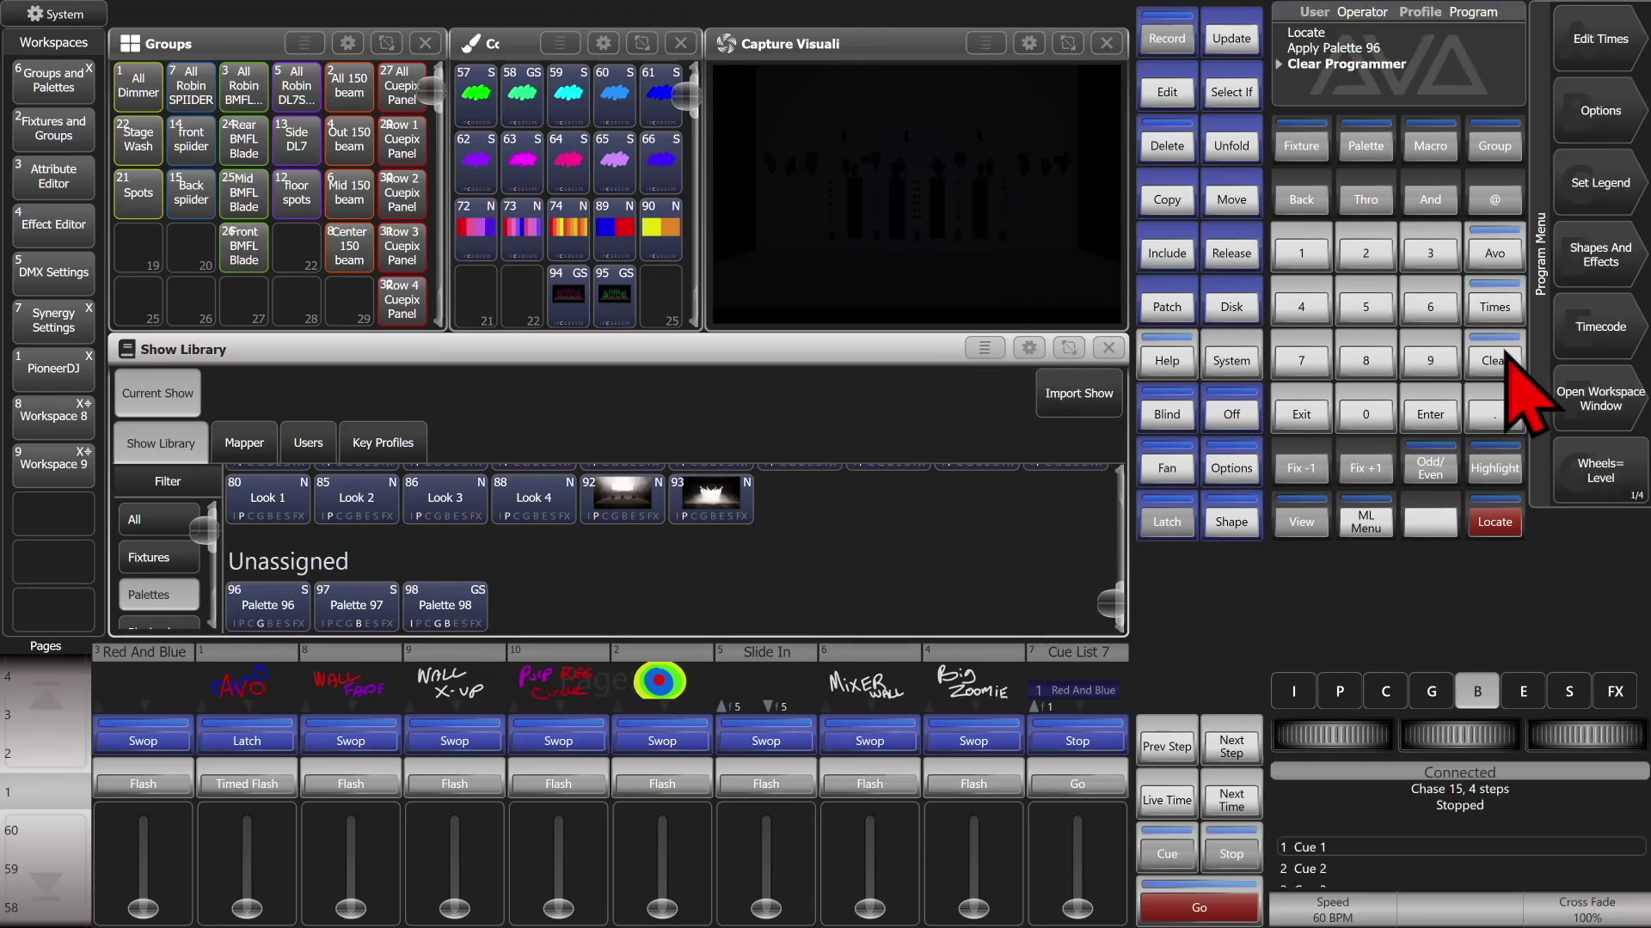
- Locate All Robin BMFL Blade, apply Palette 97, go to its zoom and iris attributes, set the iris to 0%, and clear the programmer
left_click(244, 90)
left_click(1500, 525)
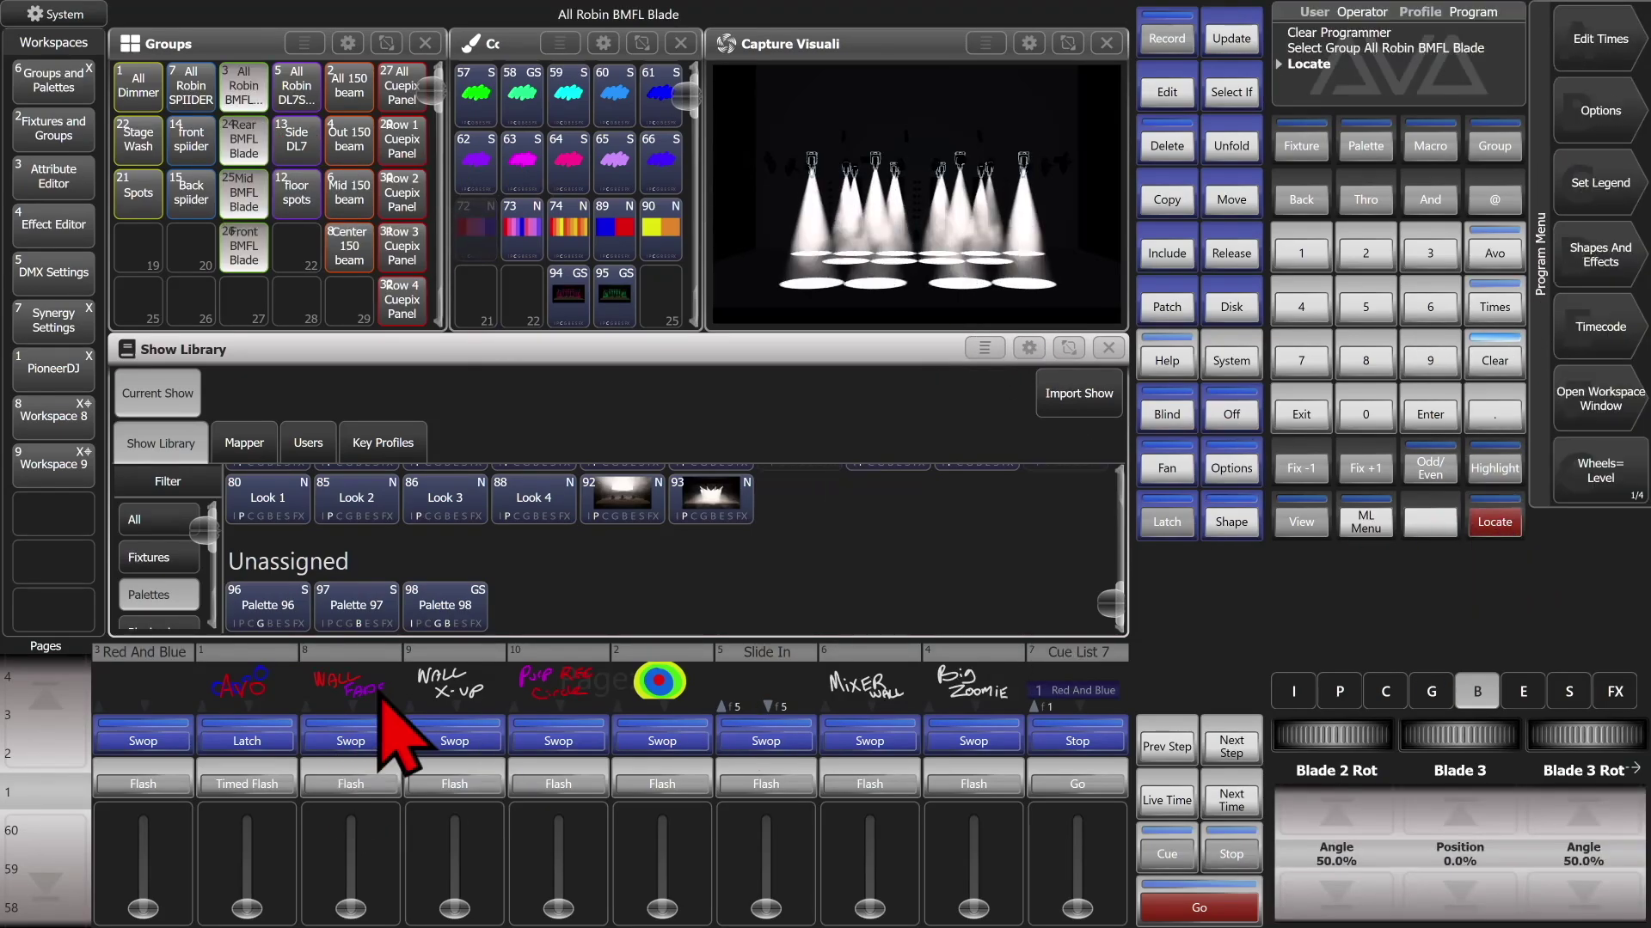
left_click(371, 594)
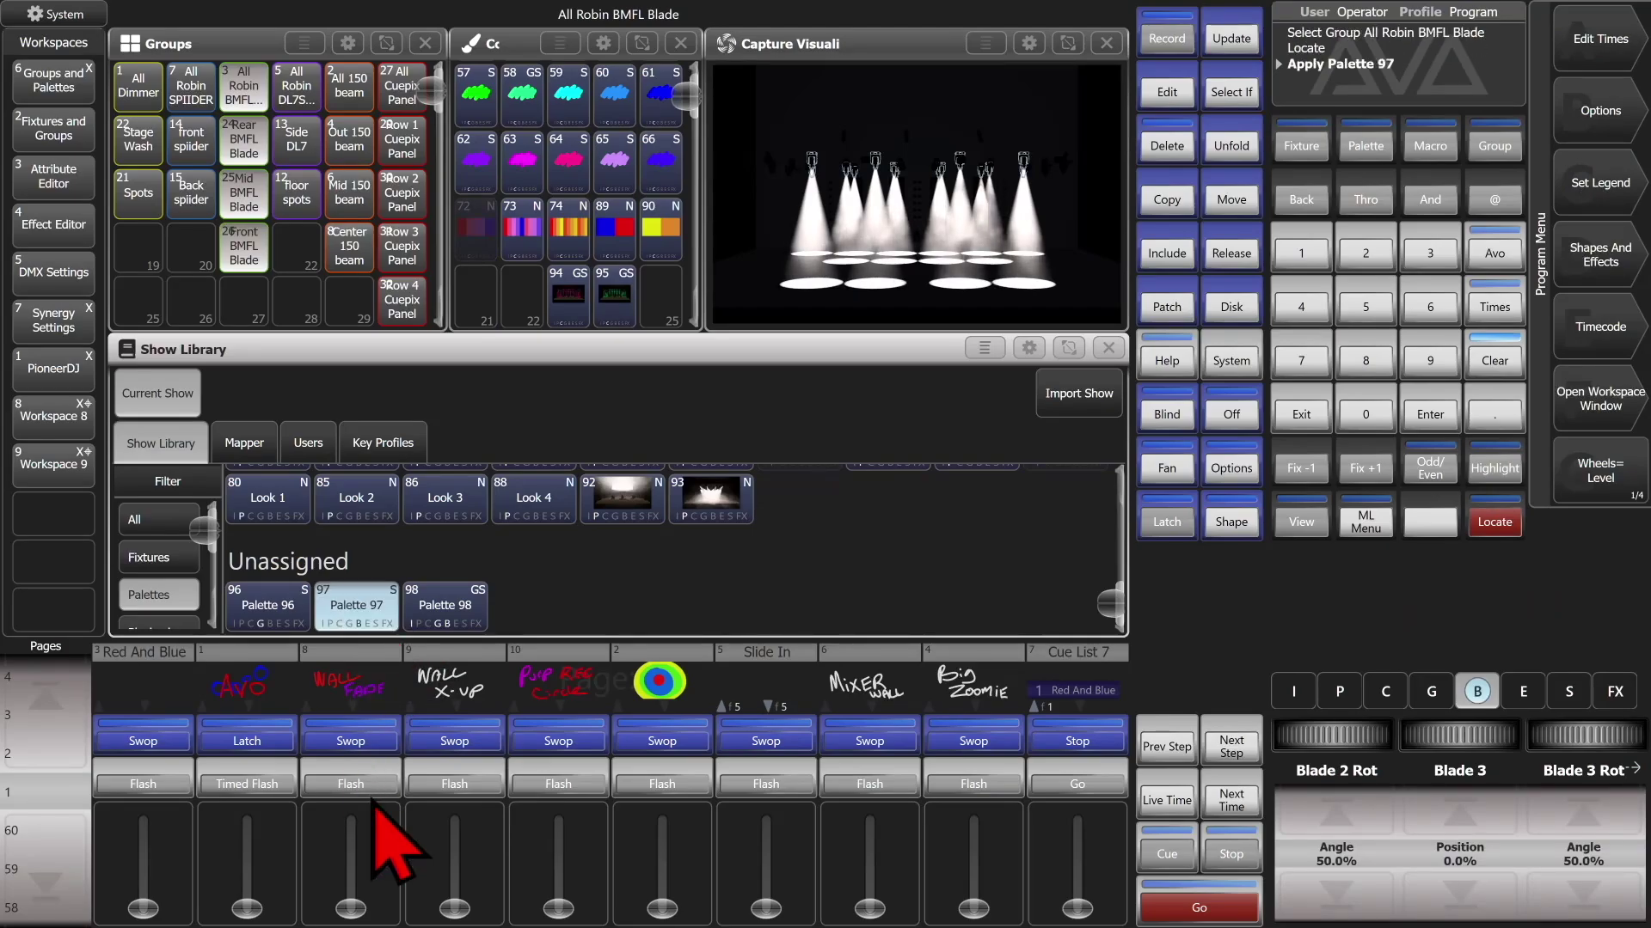
left_click(1477, 692)
left_click(1477, 691)
left_click(1477, 692)
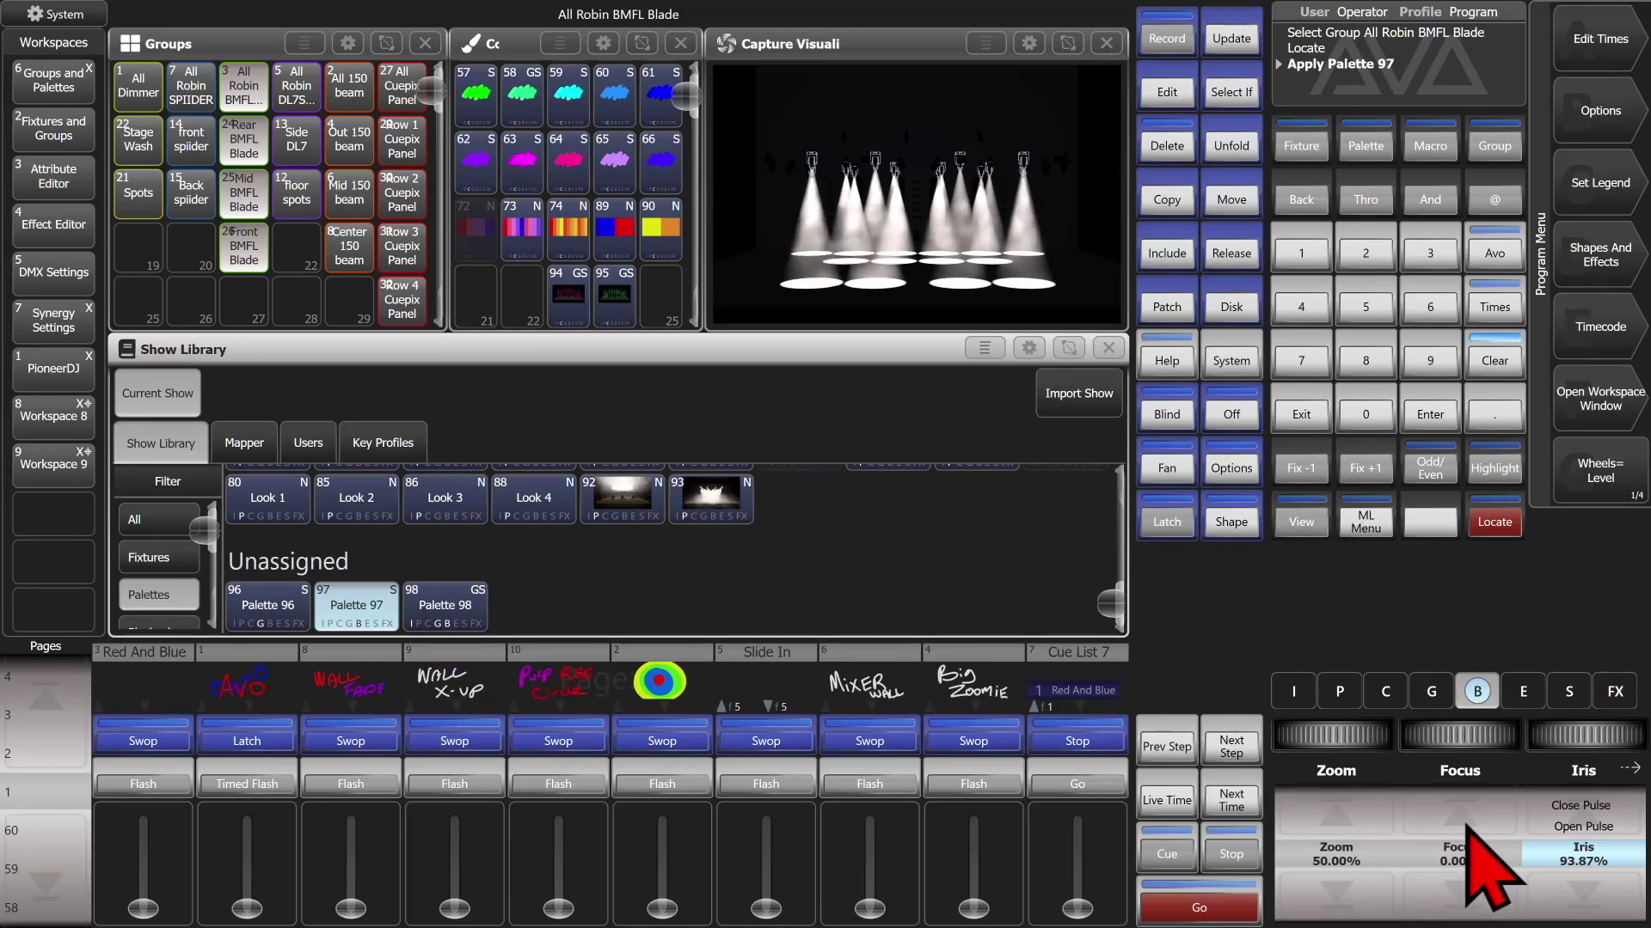
left_click_drag(1582, 885, 1624, 920)
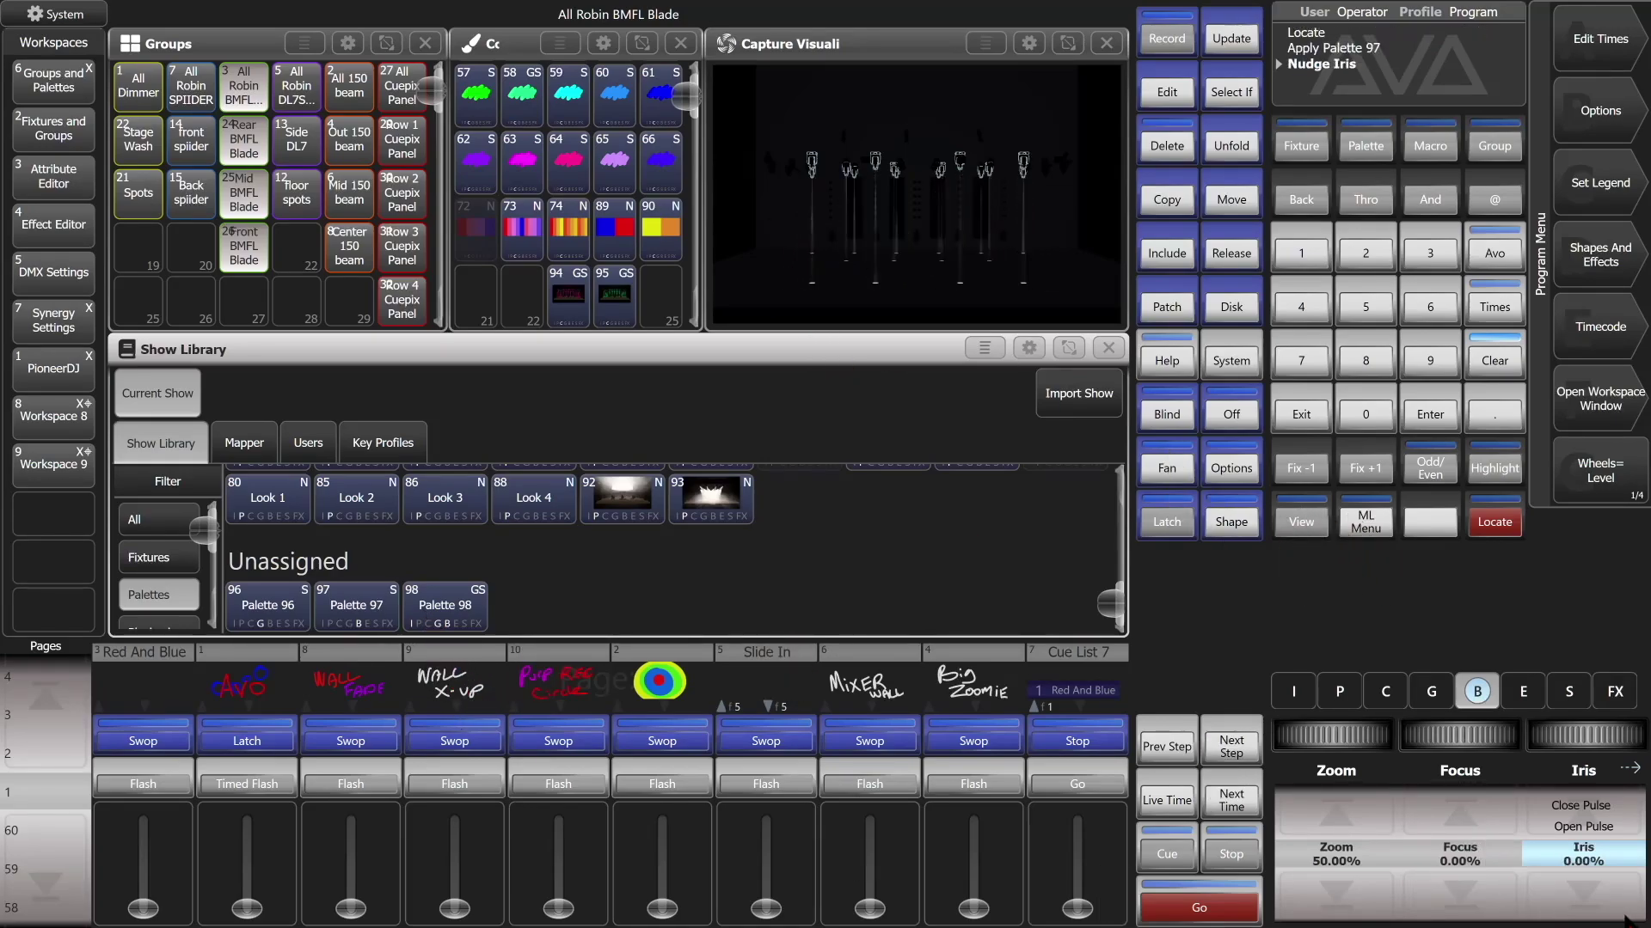
left_click(1494, 360)
- Set the All Robin BMFL Blade dimmer to 100% without locating, test Palette 97, and clear the programmer
left_click(256, 81)
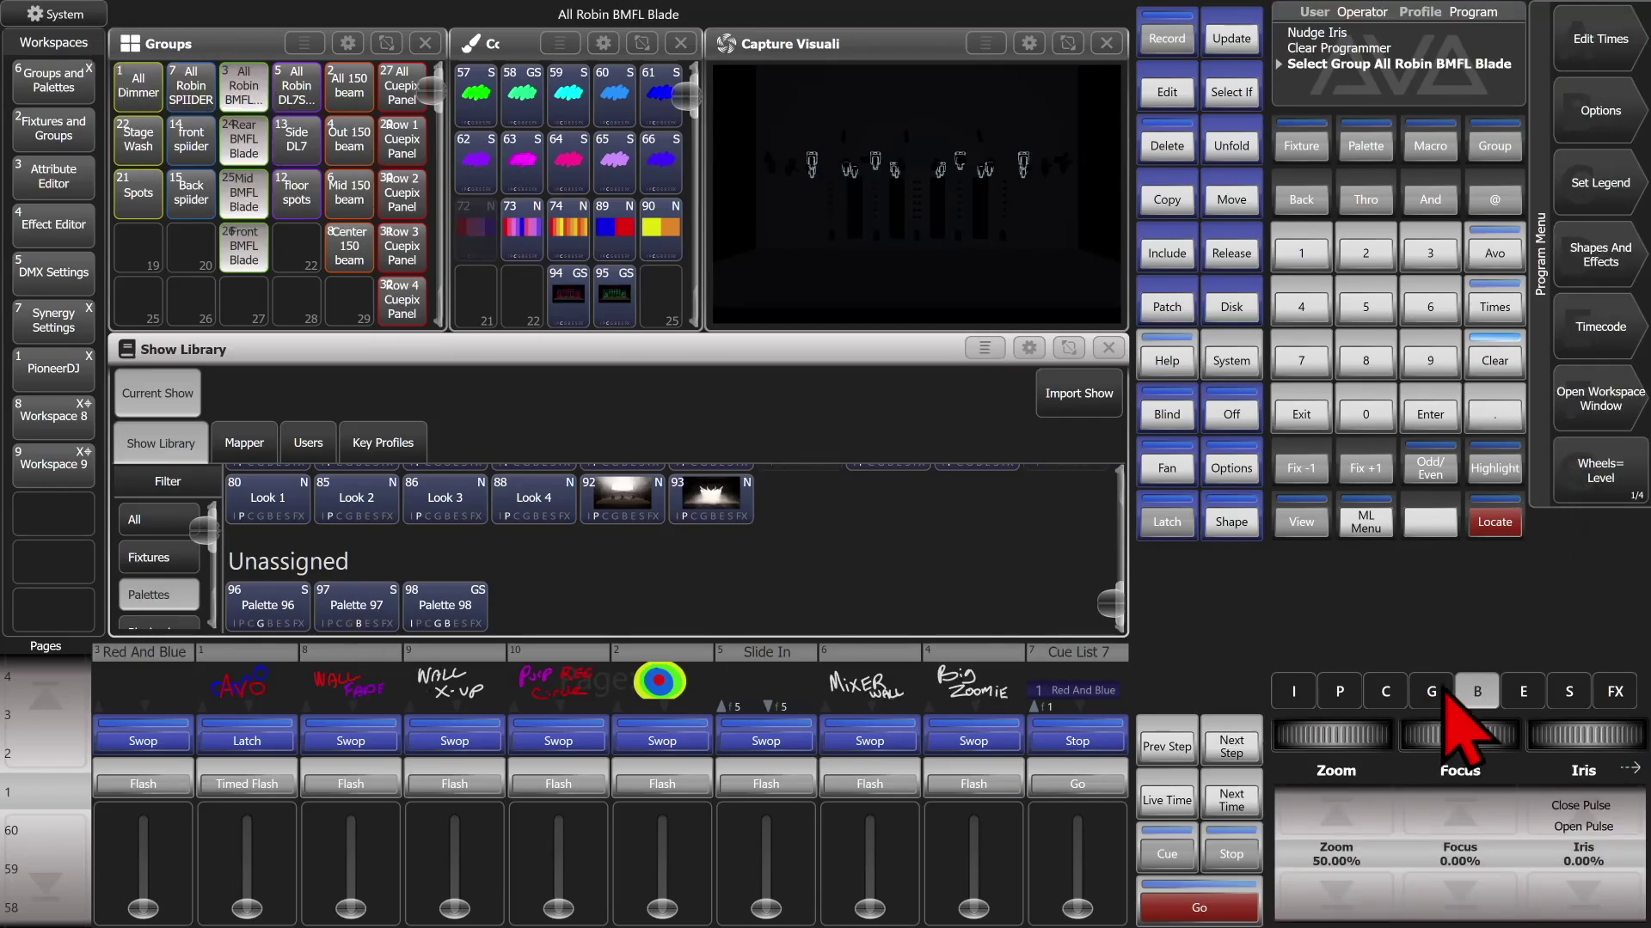
left_click(1296, 692)
left_click(1361, 806)
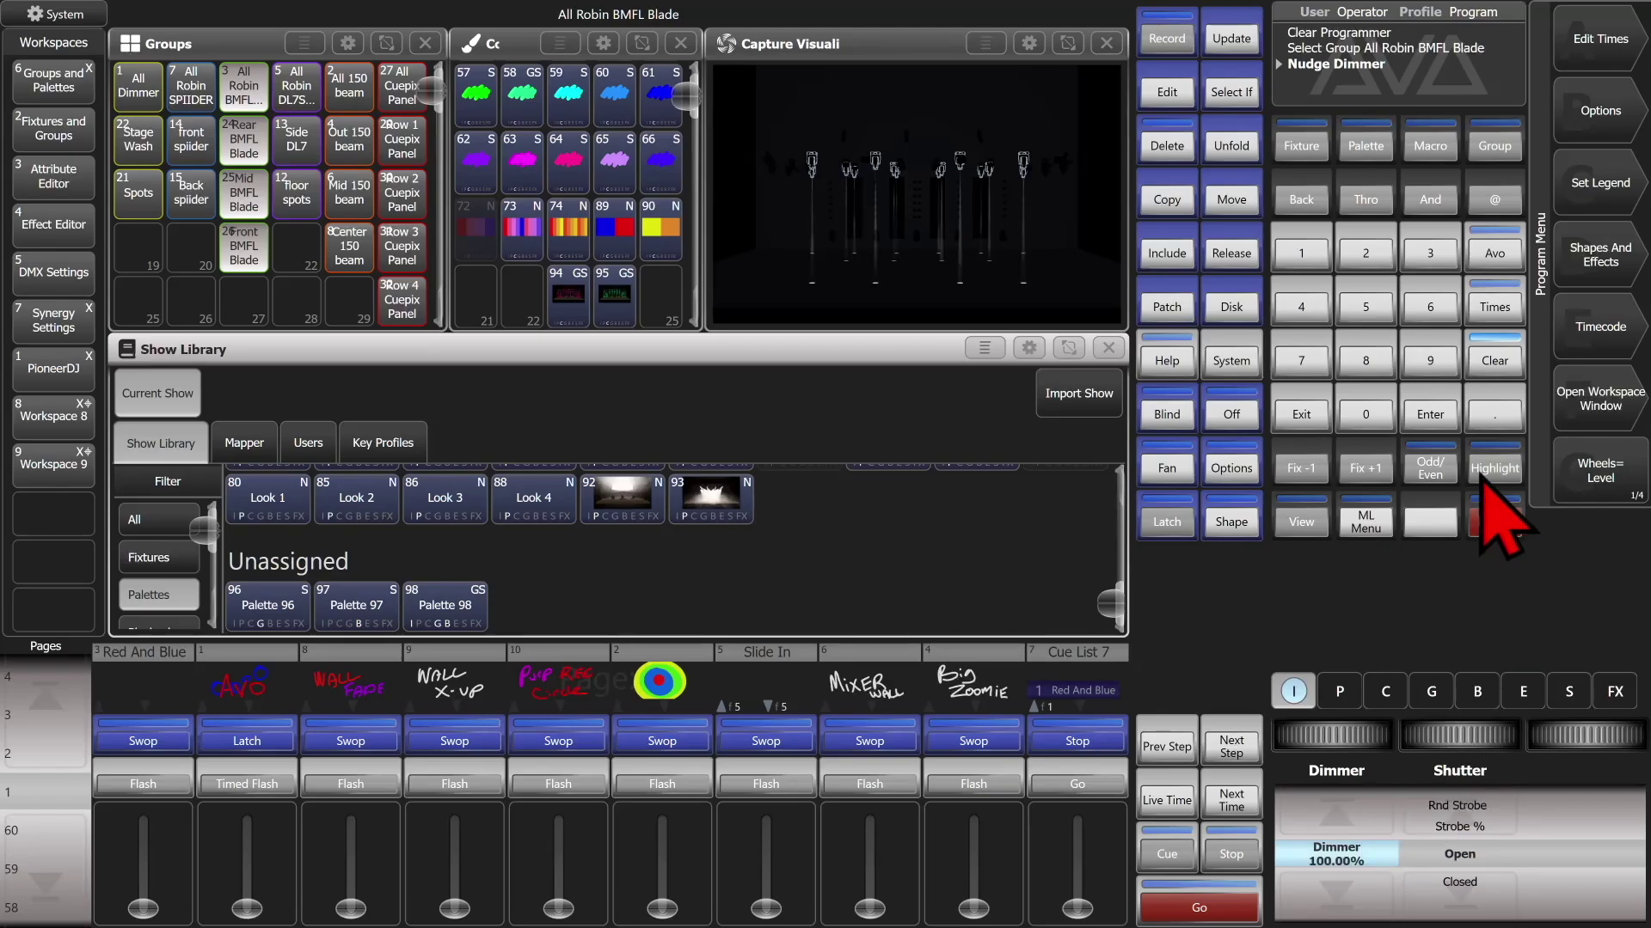
left_click(354, 621)
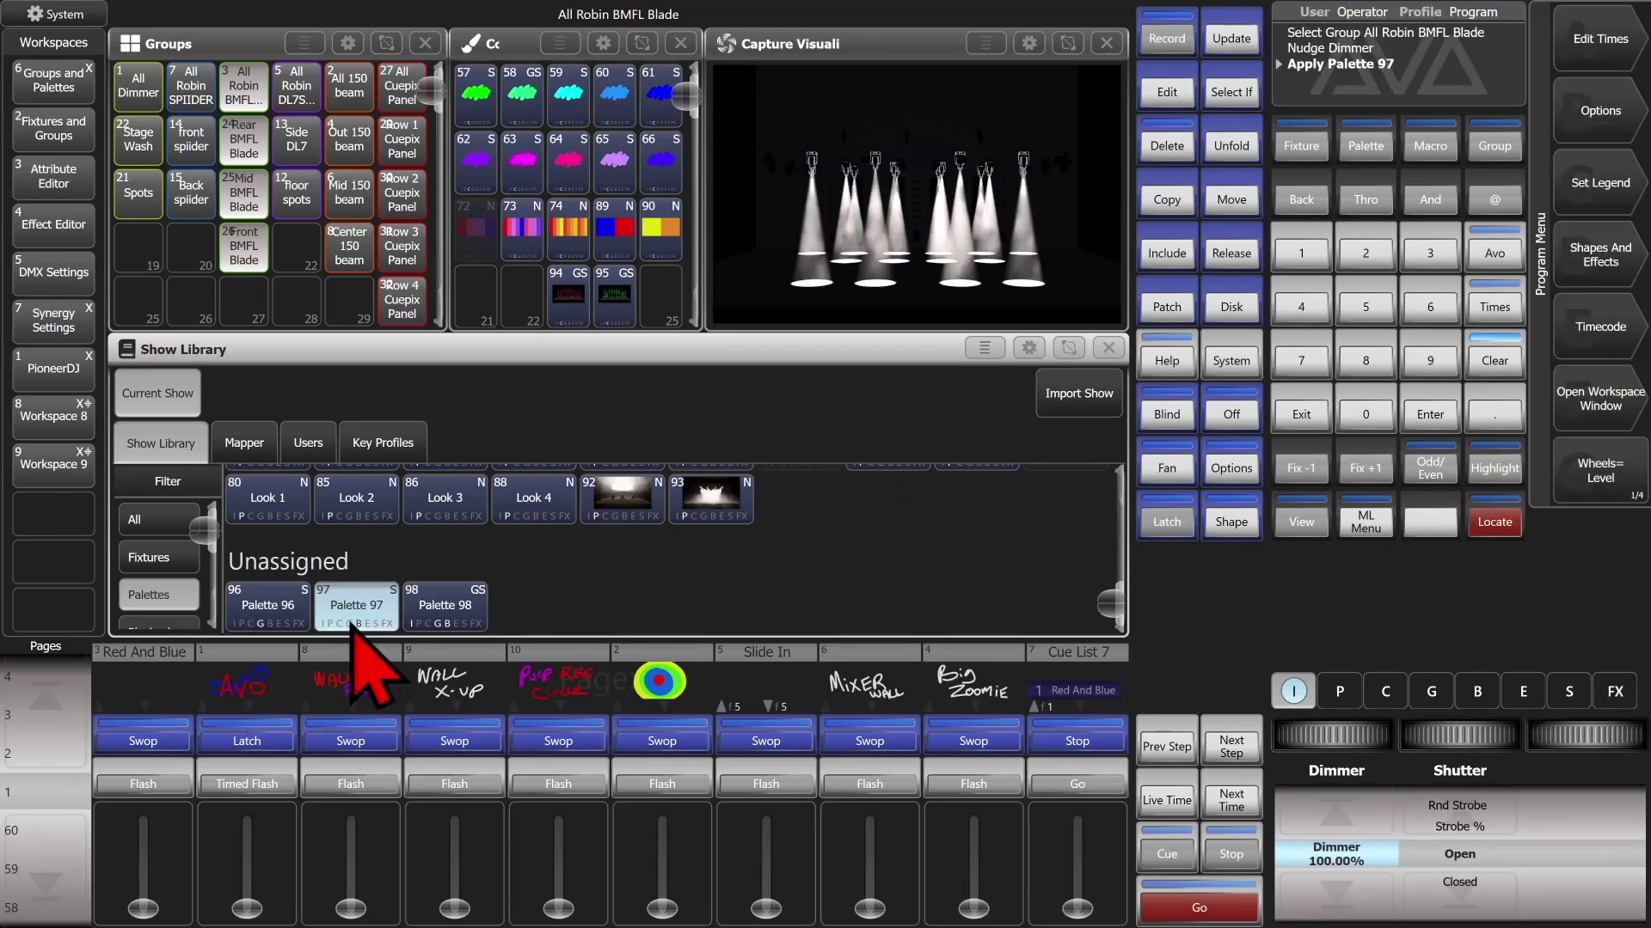
left_click(1494, 361)
- Apply Palette 98 to All Robin BMFL Blade and examine the gobo and beam attribute values it recalls
left_click(244, 86)
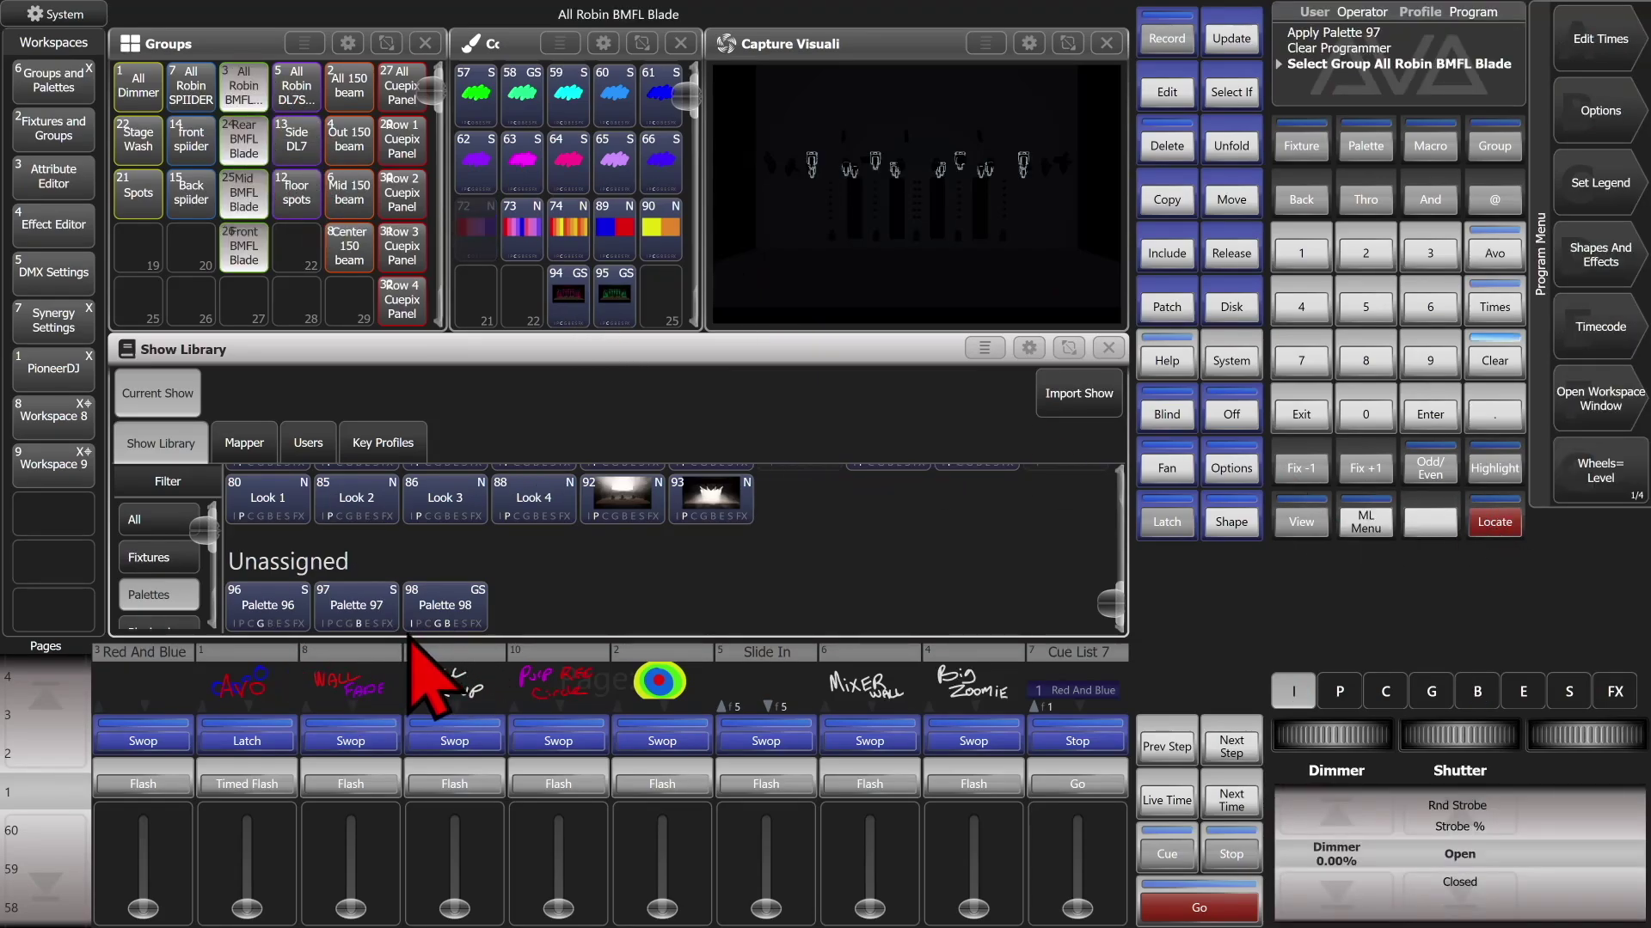
left_click(451, 615)
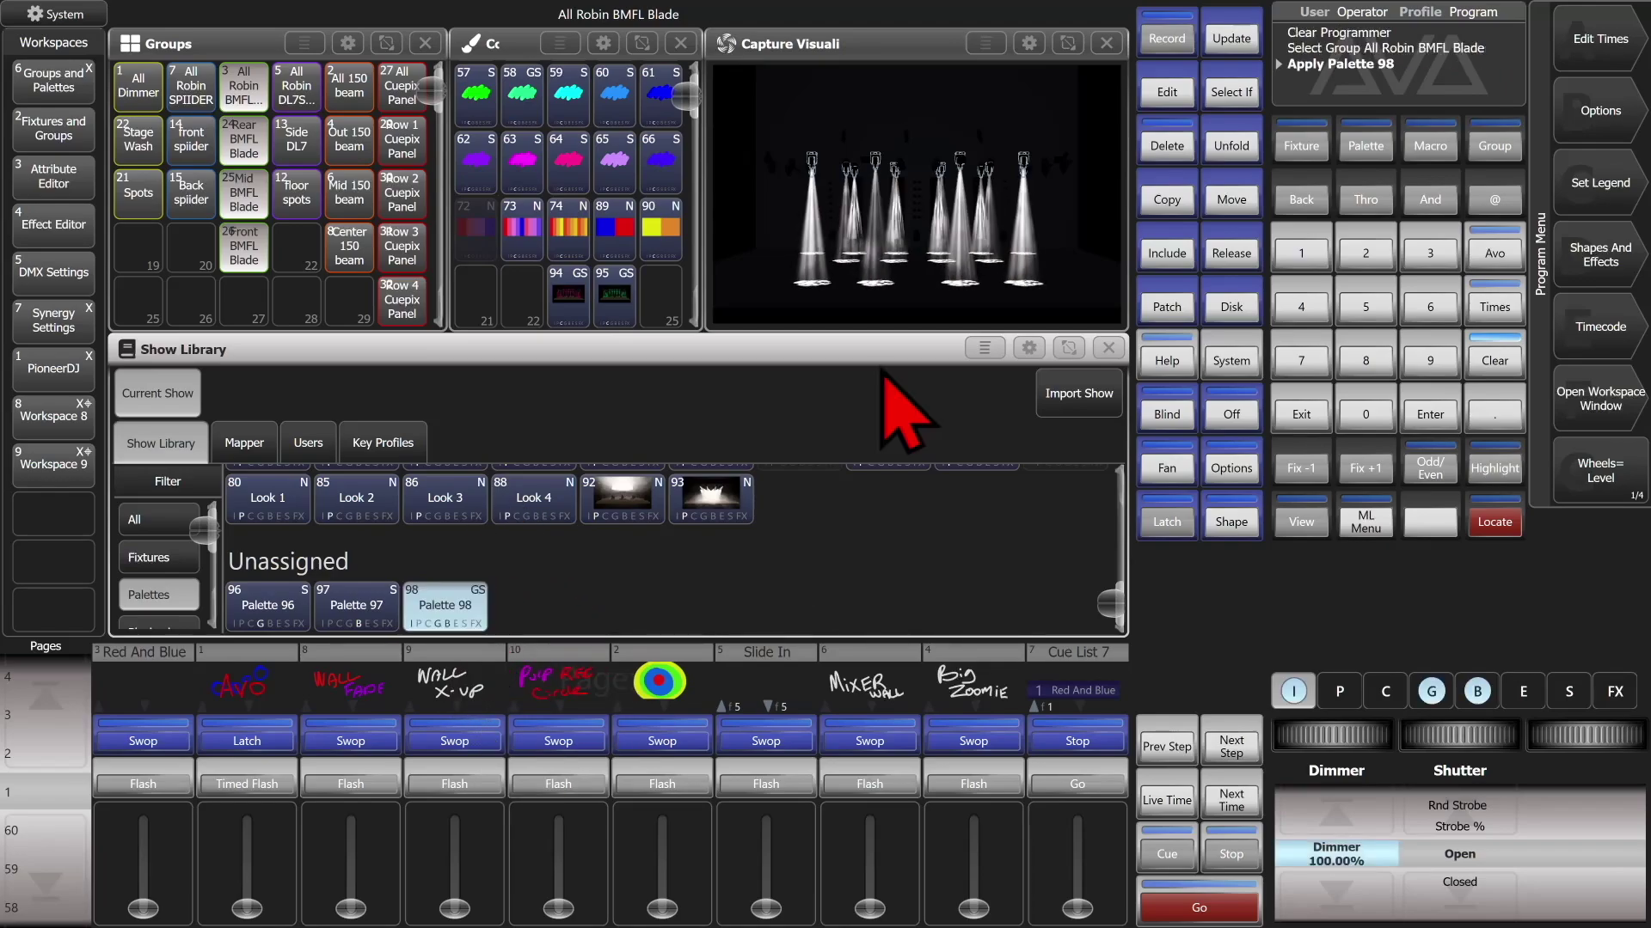
left_click(1434, 694)
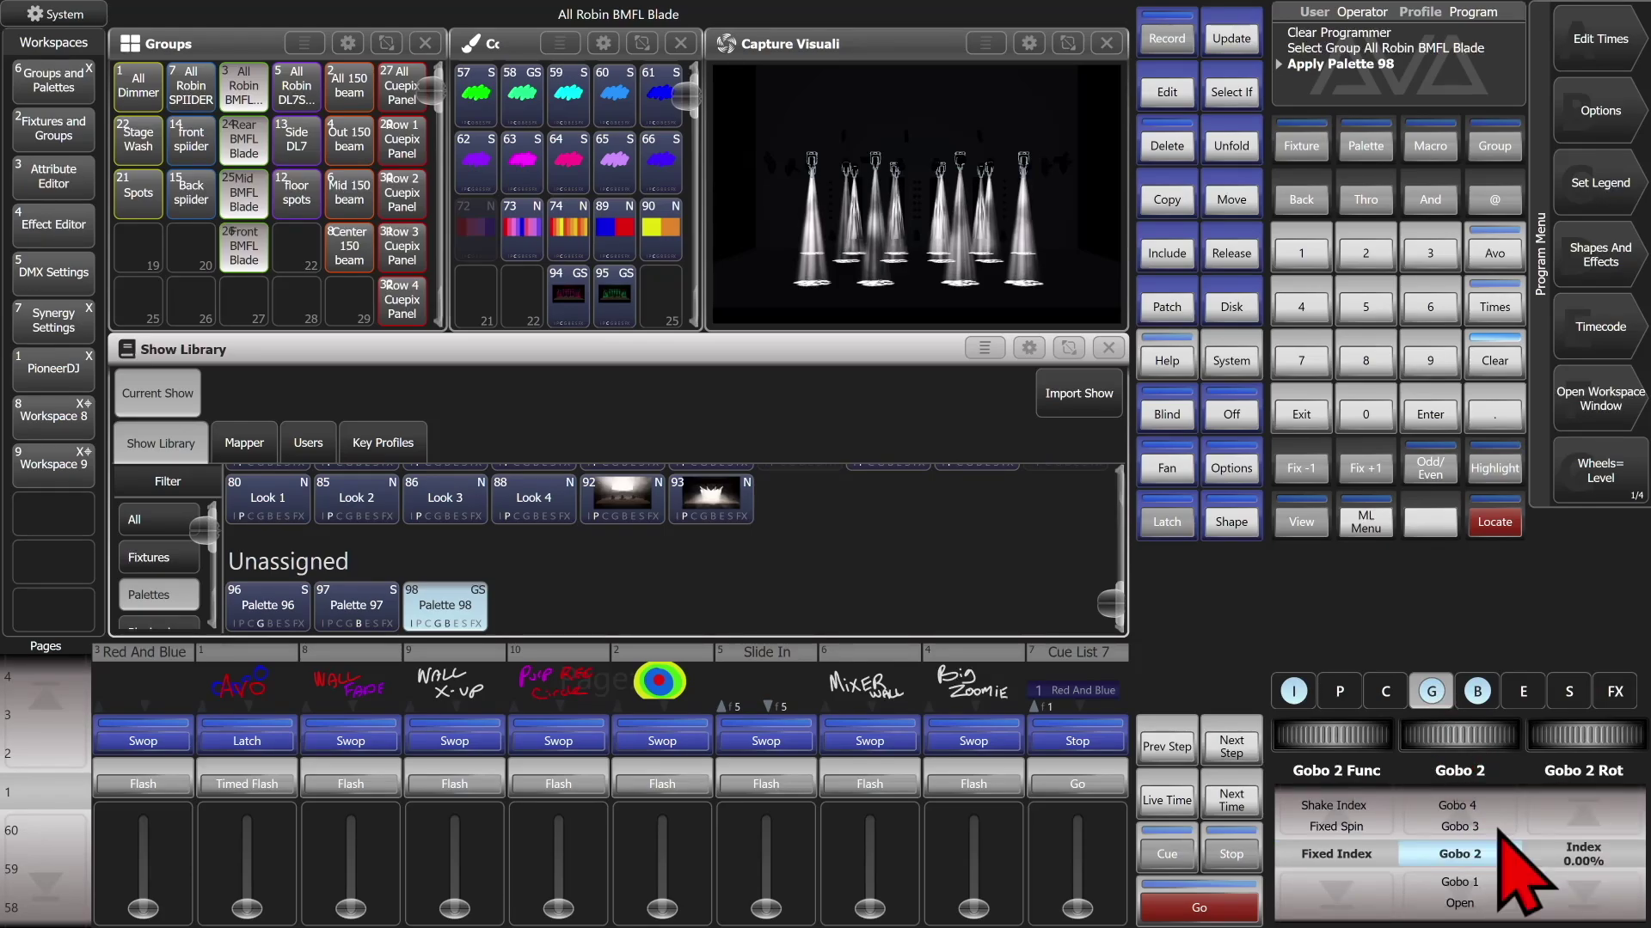
left_click(1476, 692)
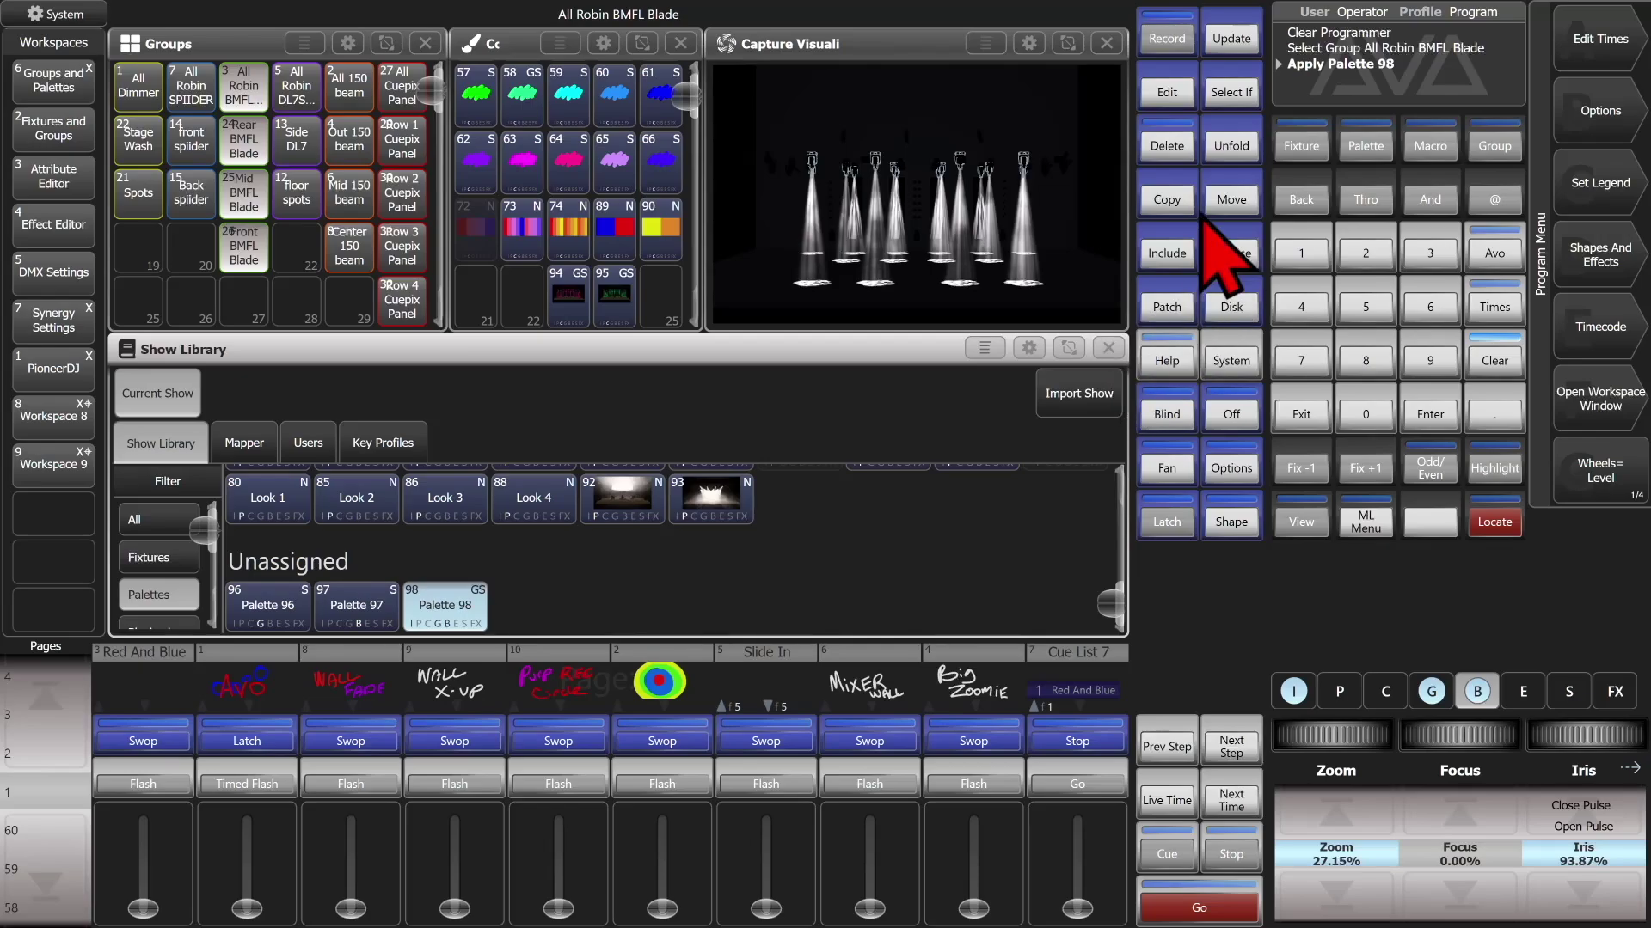
- Move Palettes 96 to 98 from the Show Library onto the empty Gobos and Beams handles starting at 25, and clear the programmer
left_click(1240, 205)
left_click_drag(228, 616, 475, 634)
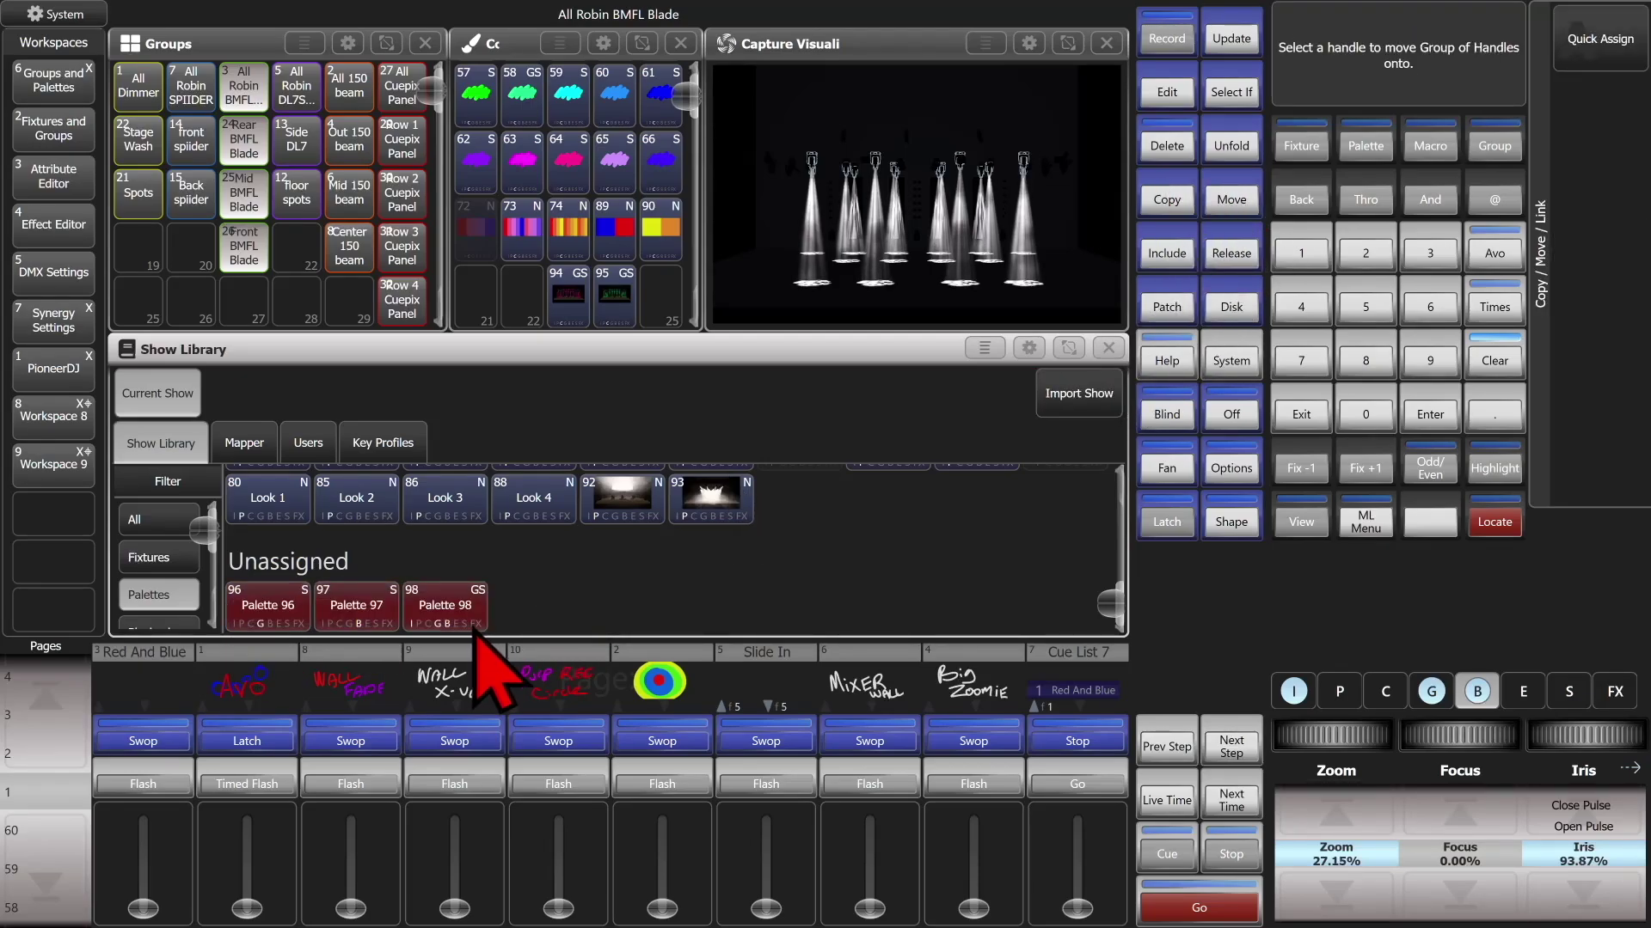
left_click(1109, 347)
left_click(654, 602)
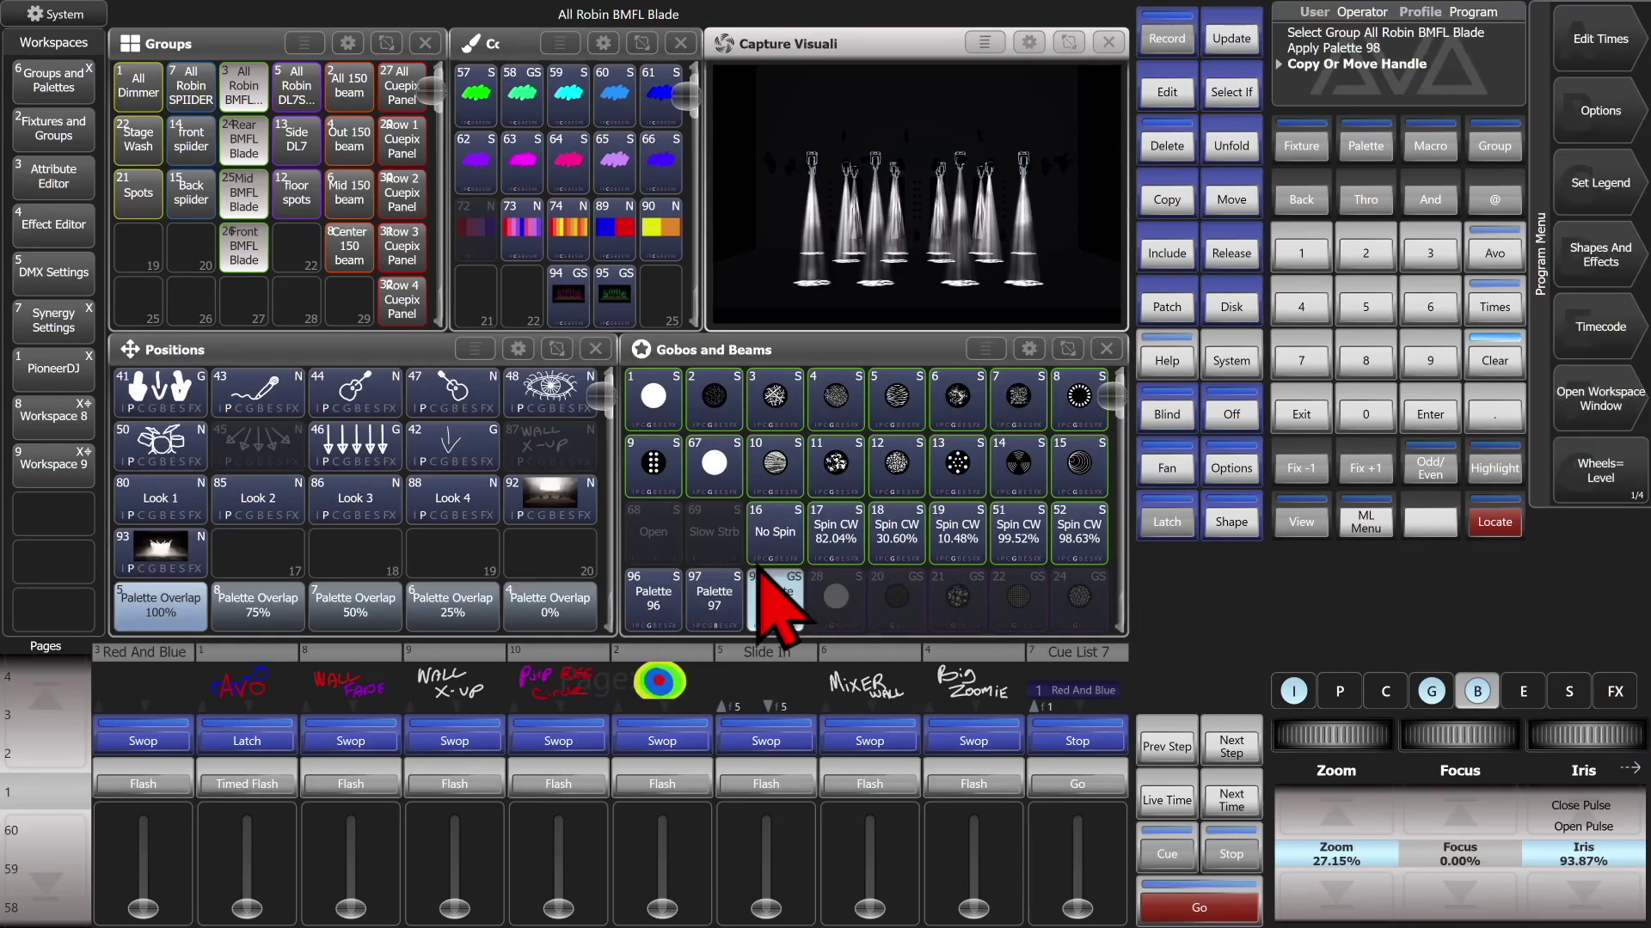
left_click(1494, 361)
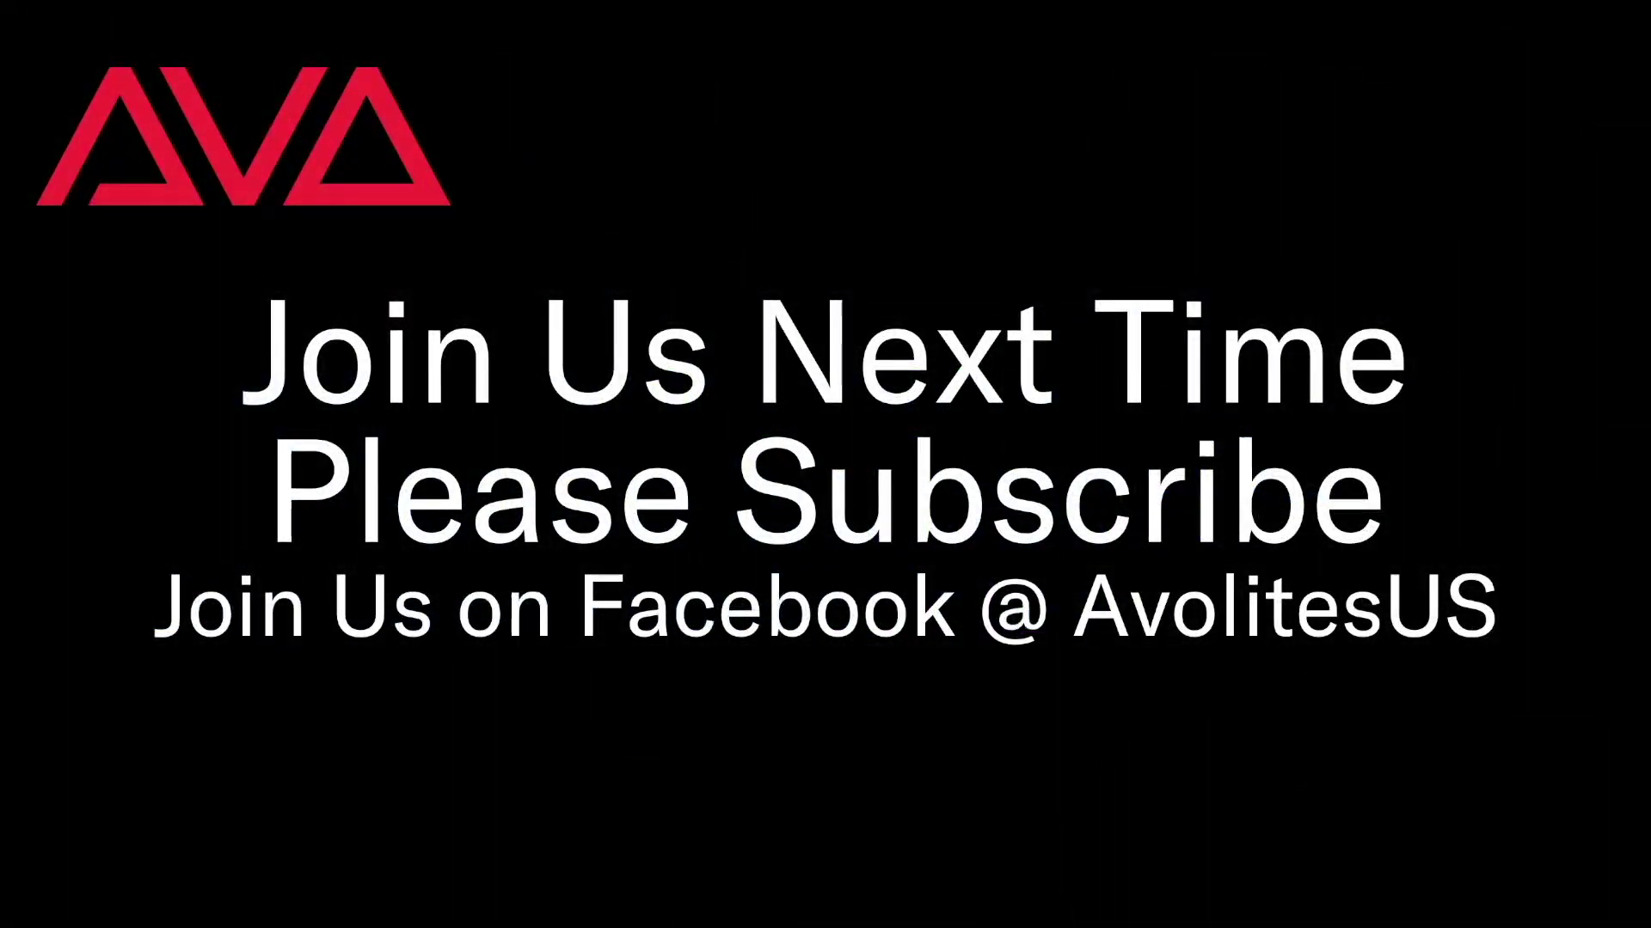